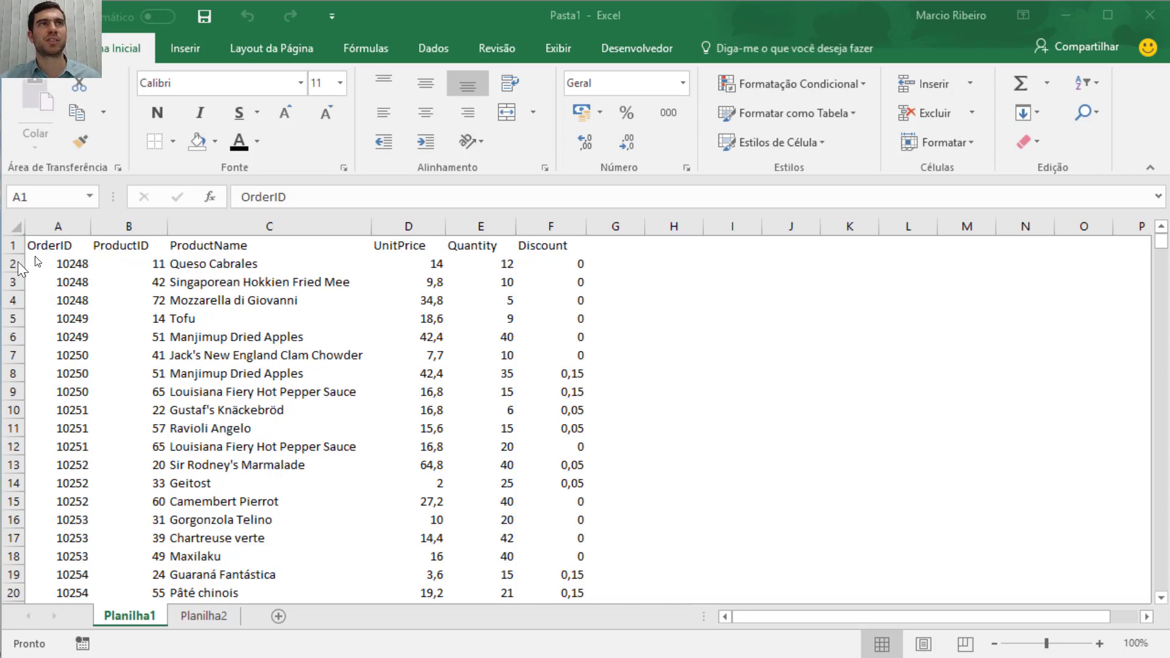
Apply all borders to cells A1:F20, and clear those borders again
left_click(61, 250)
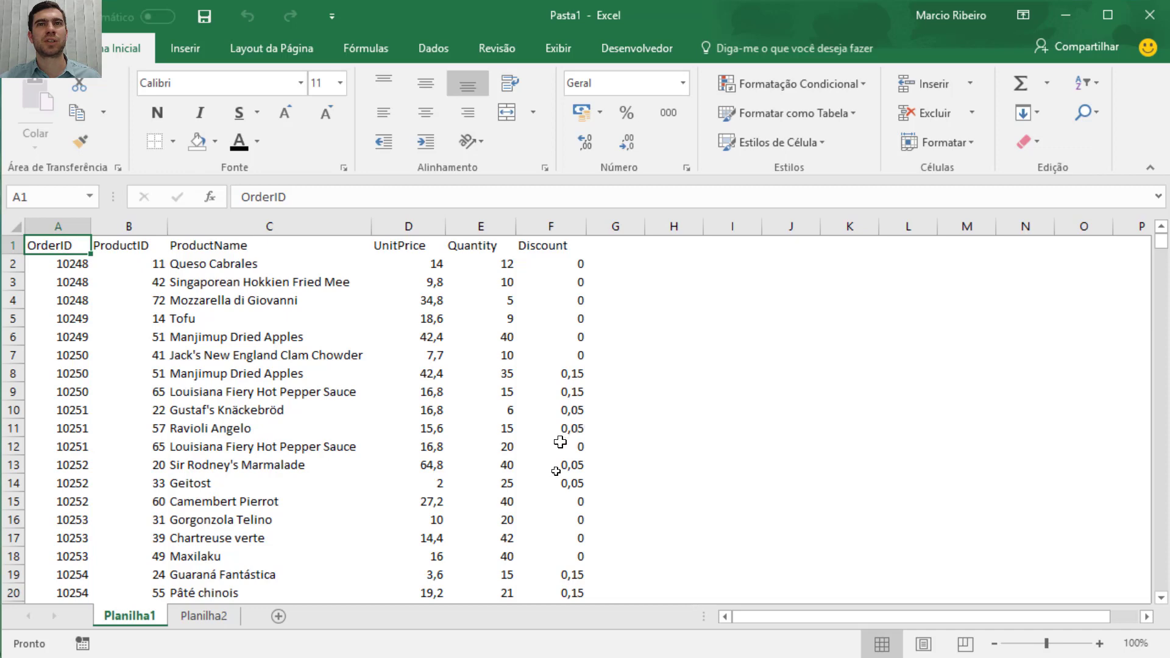
left_click(576, 596, "shift")
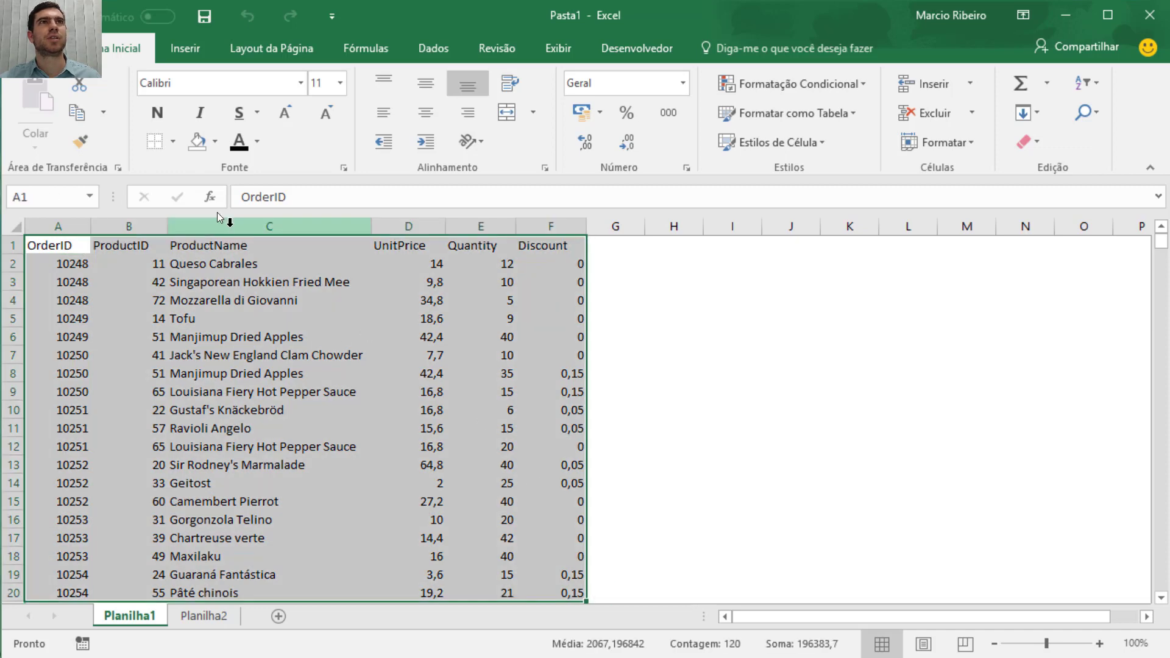
left_click(173, 142)
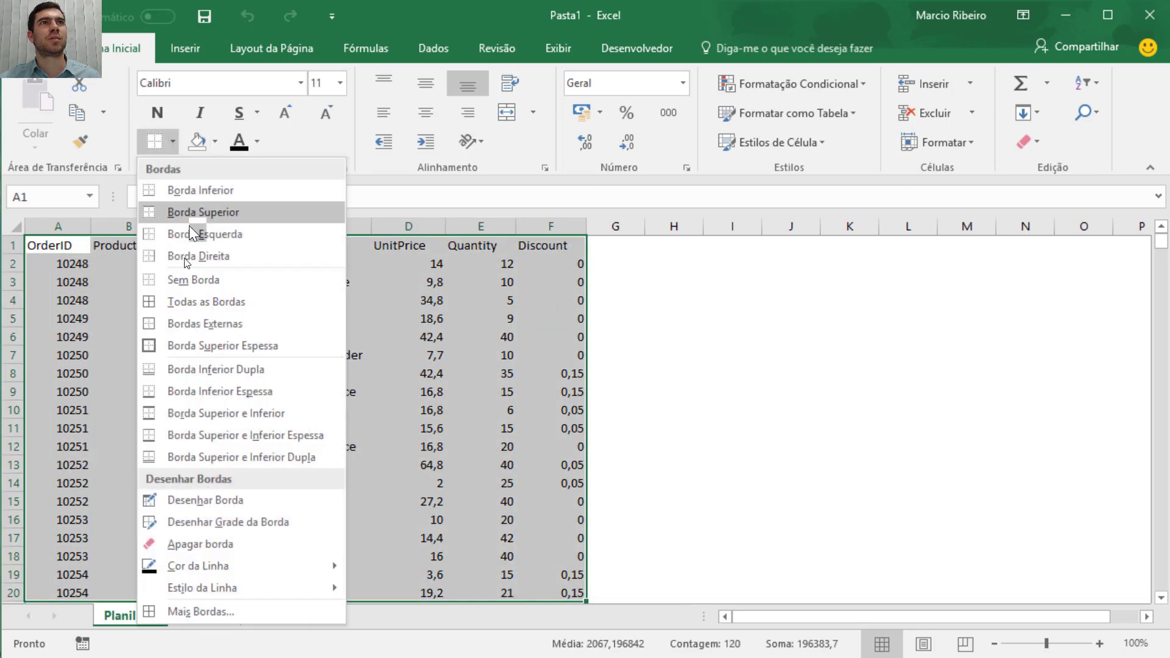
left_click(177, 302)
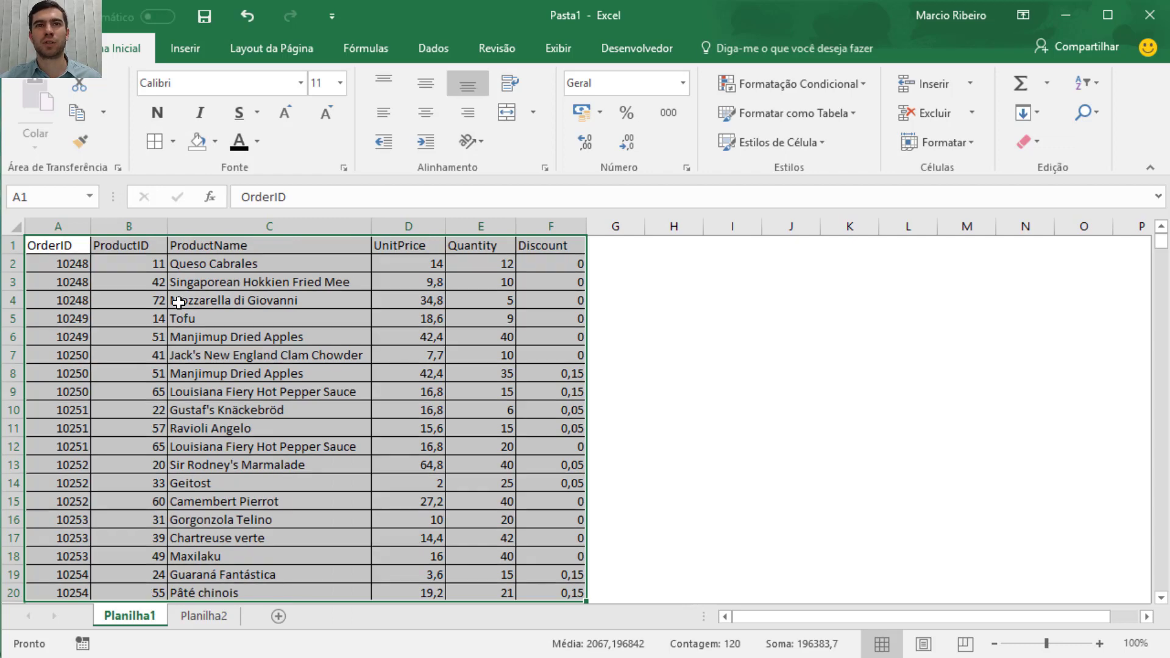
left_click(173, 142)
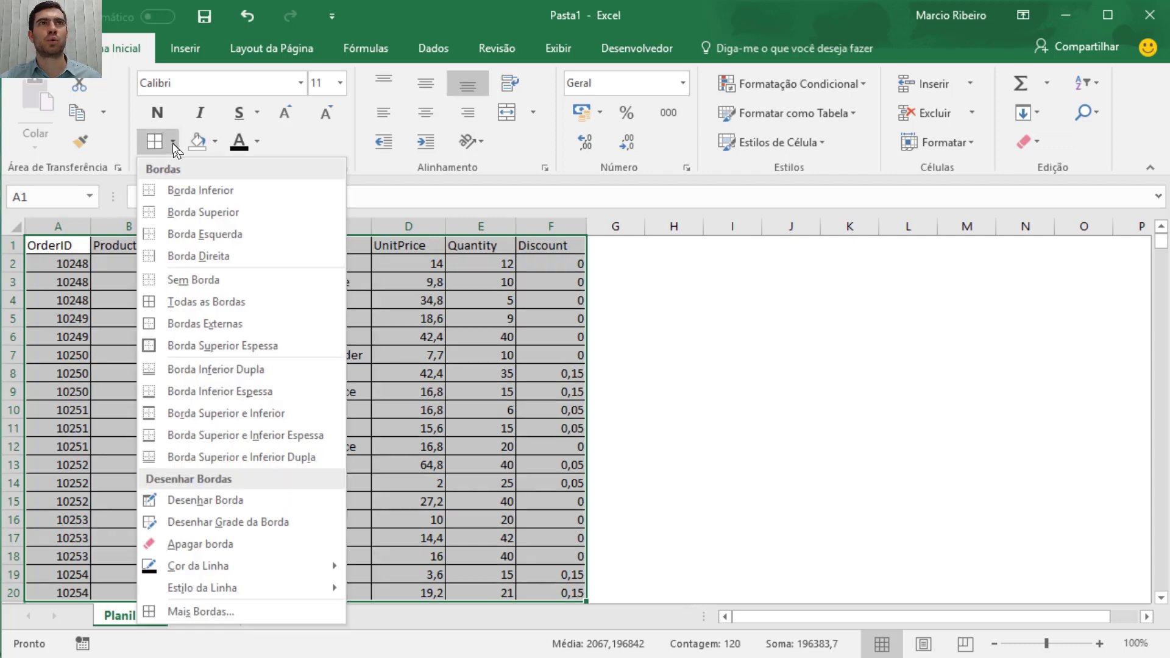
left_click(185, 280)
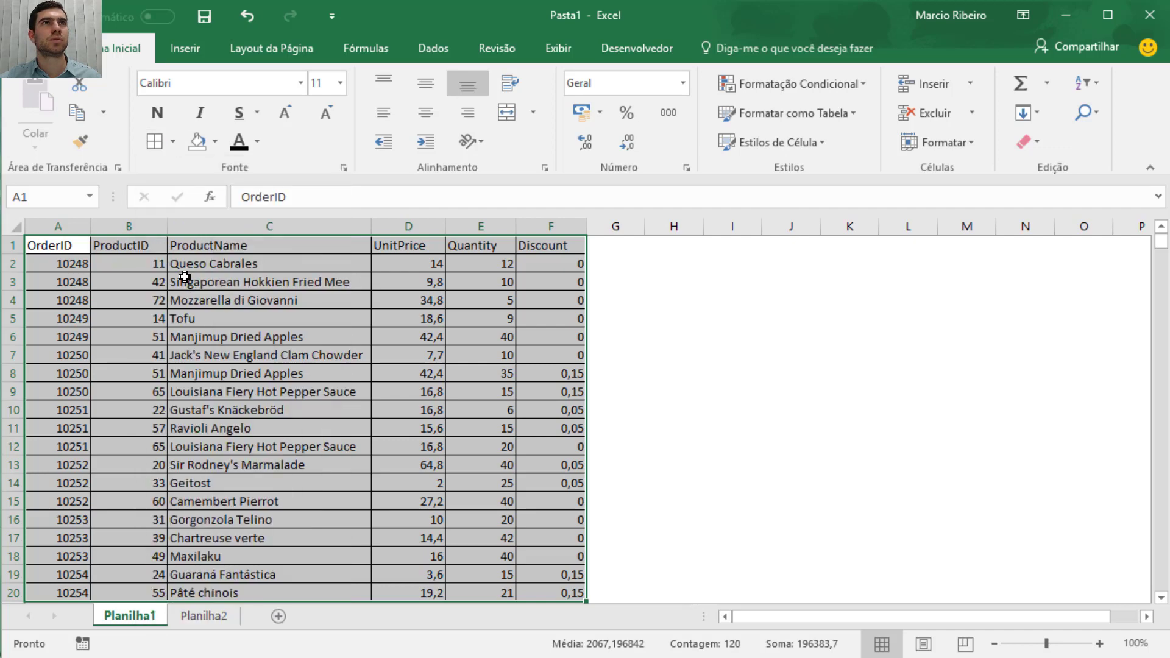
Create a table with headers from the data range $A$1:$F$2156, starting from cell A1
left_click(63, 245)
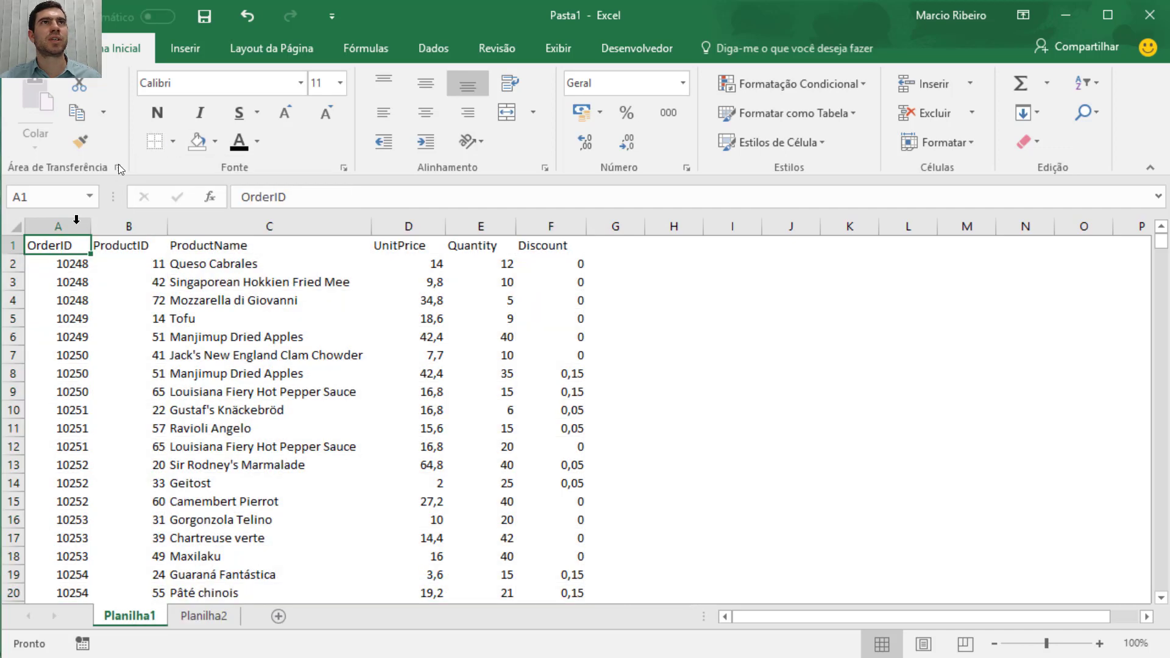
left_click(200, 50)
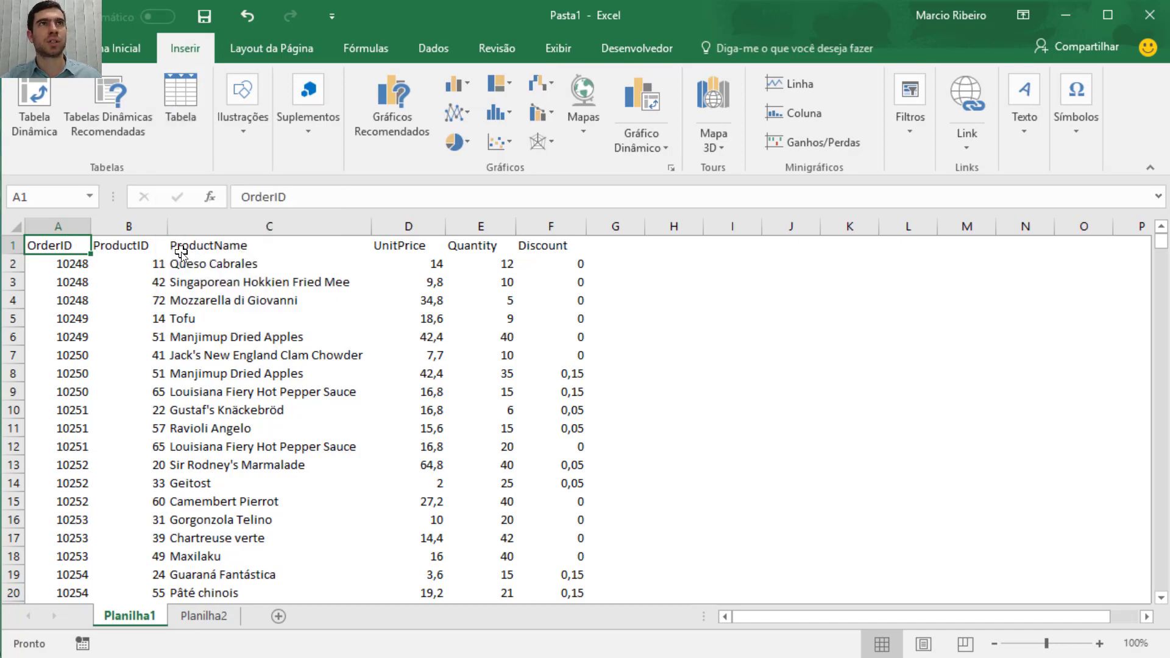
key("alt")
key("t")
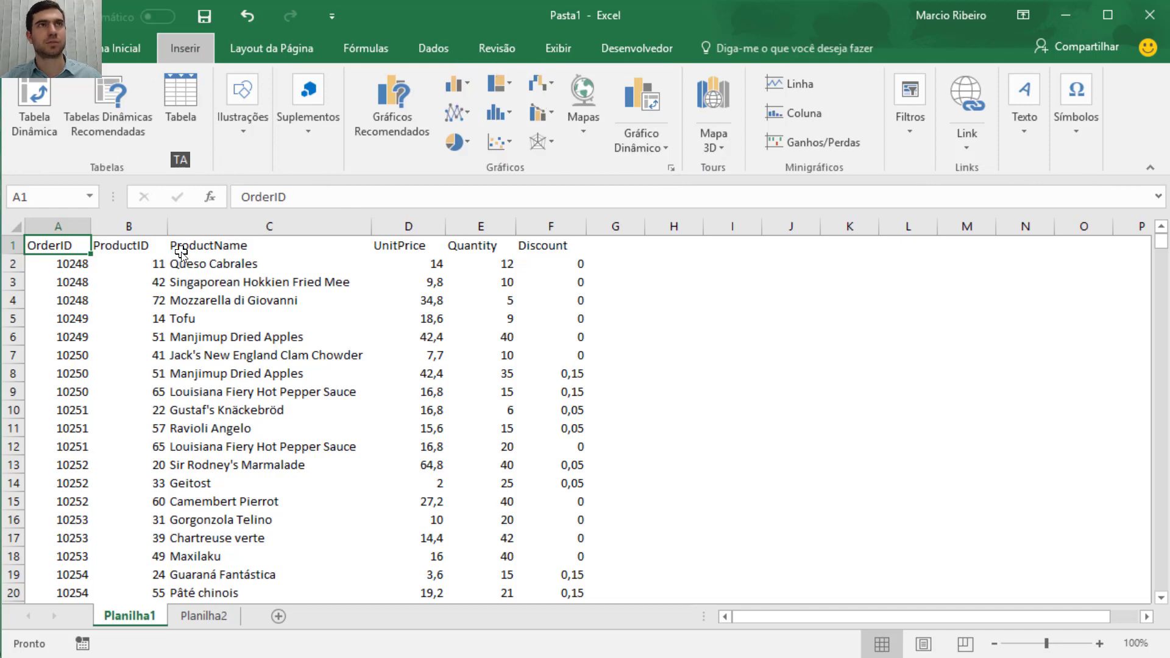
key("a")
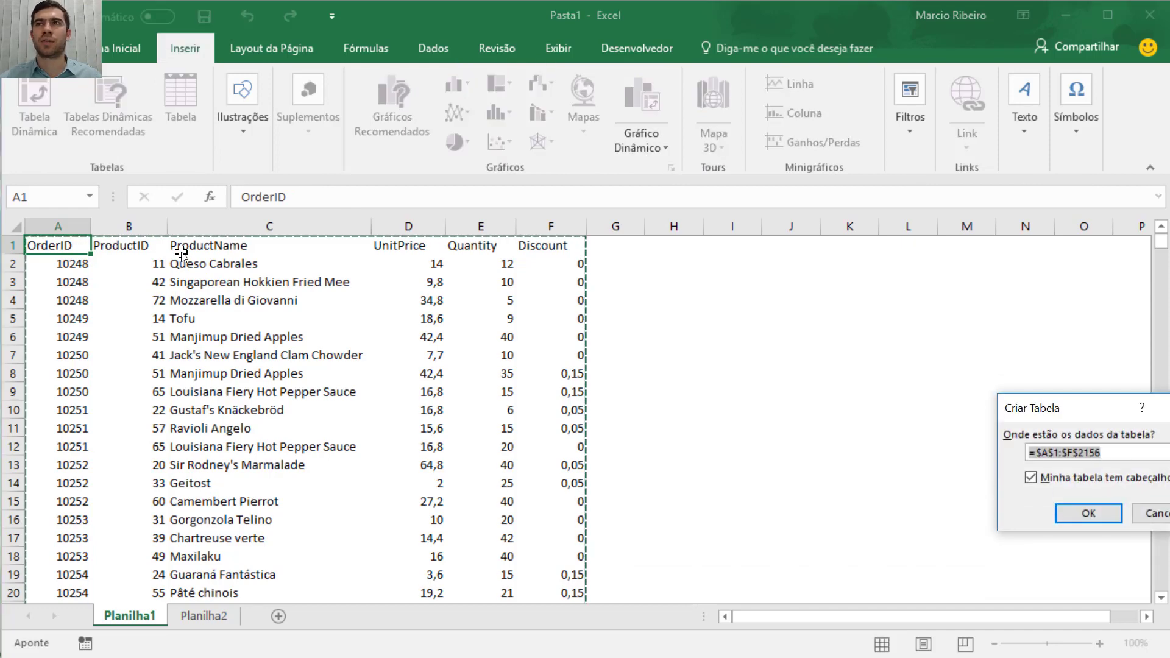
left_click_drag(1055, 416, 679, 353)
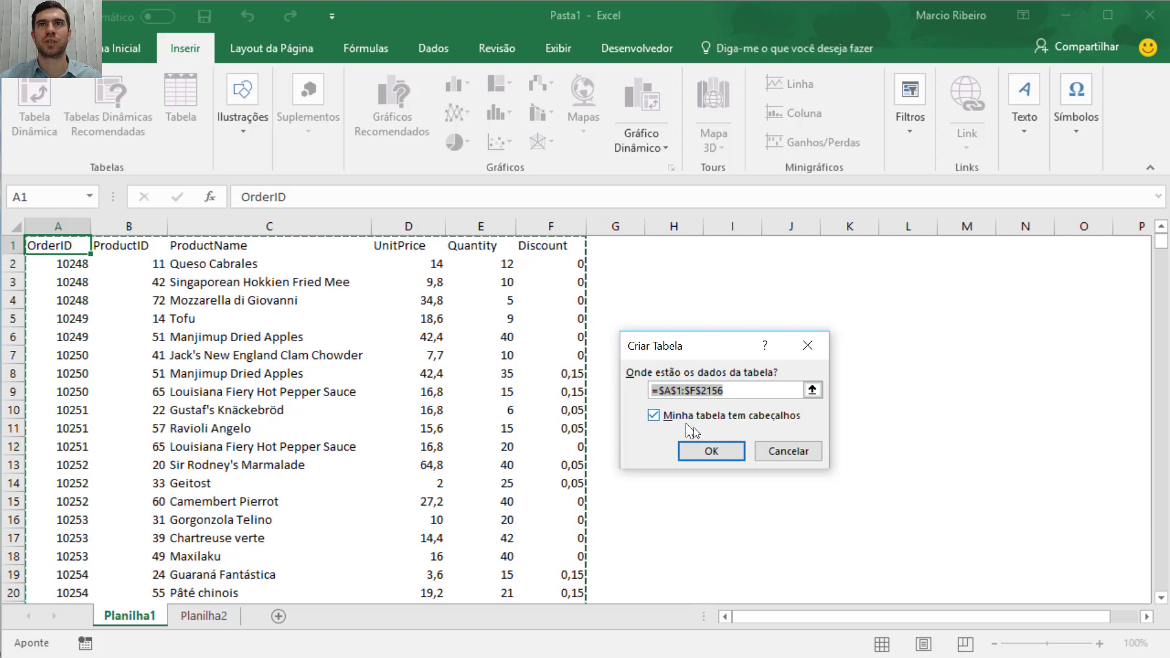
left_click(724, 450)
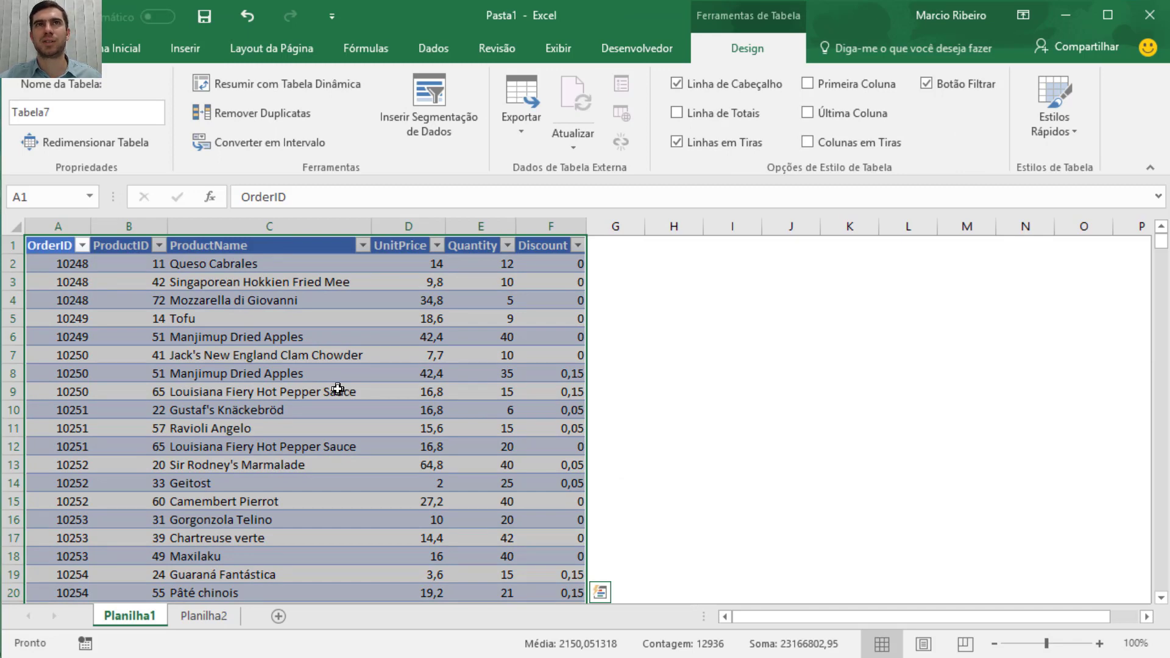
Look through the new table's rows, checking the column headings, banded rows and several ProductName cells
left_click(174, 277)
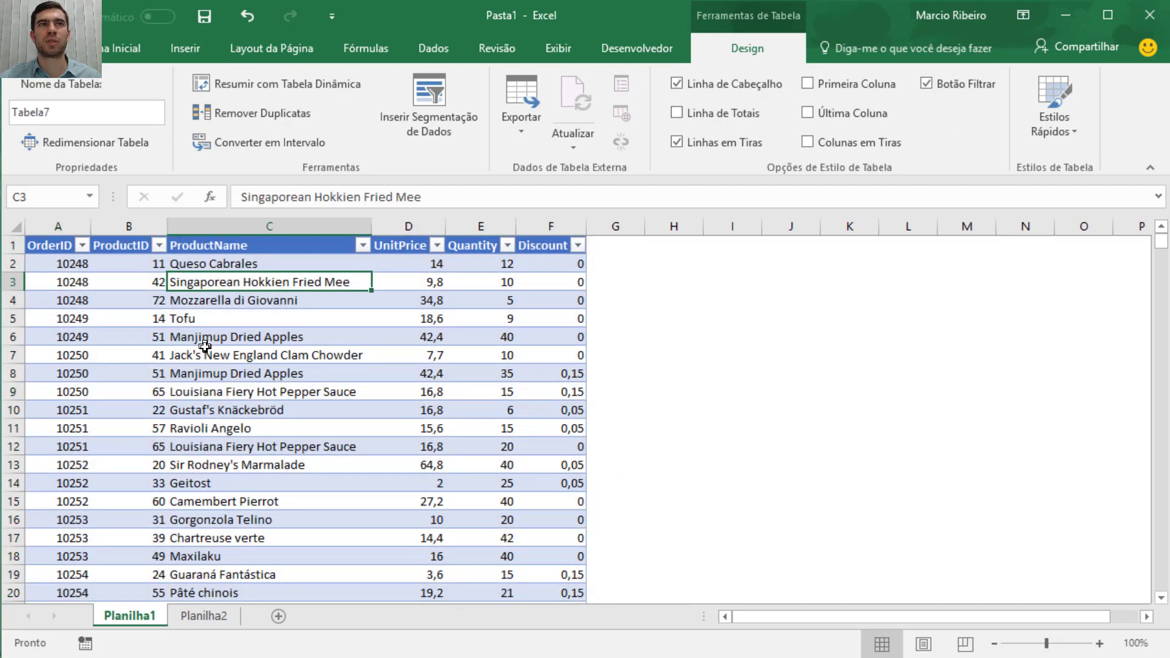
scroll(207, 363, "down", 14)
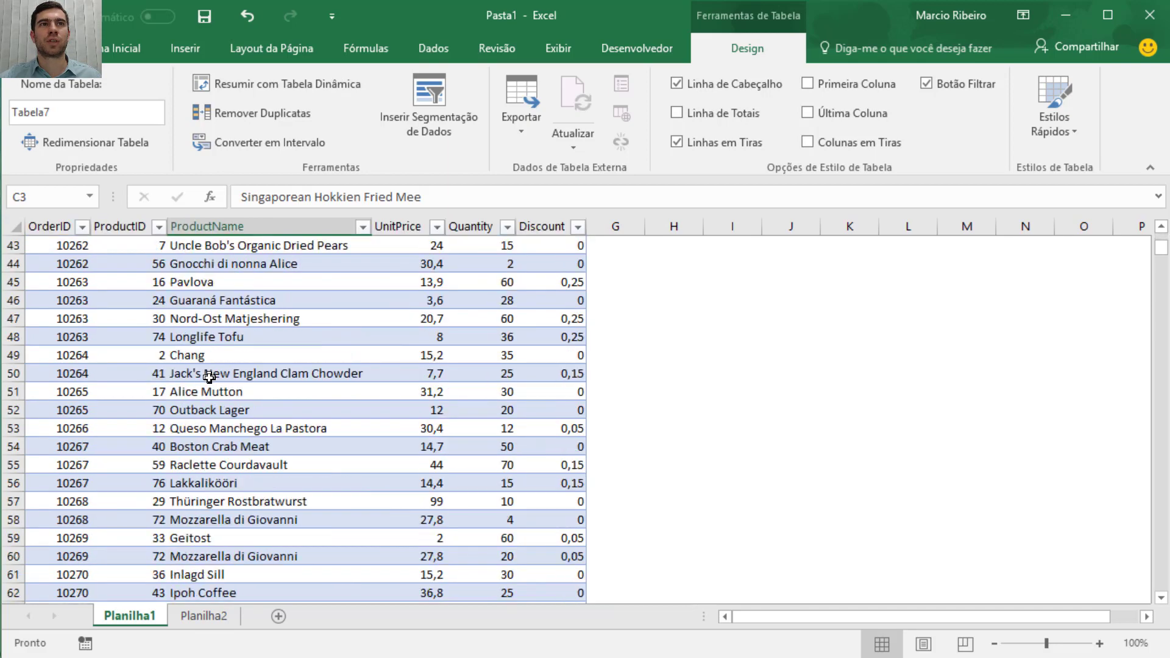
scroll(209, 376, "down", 2)
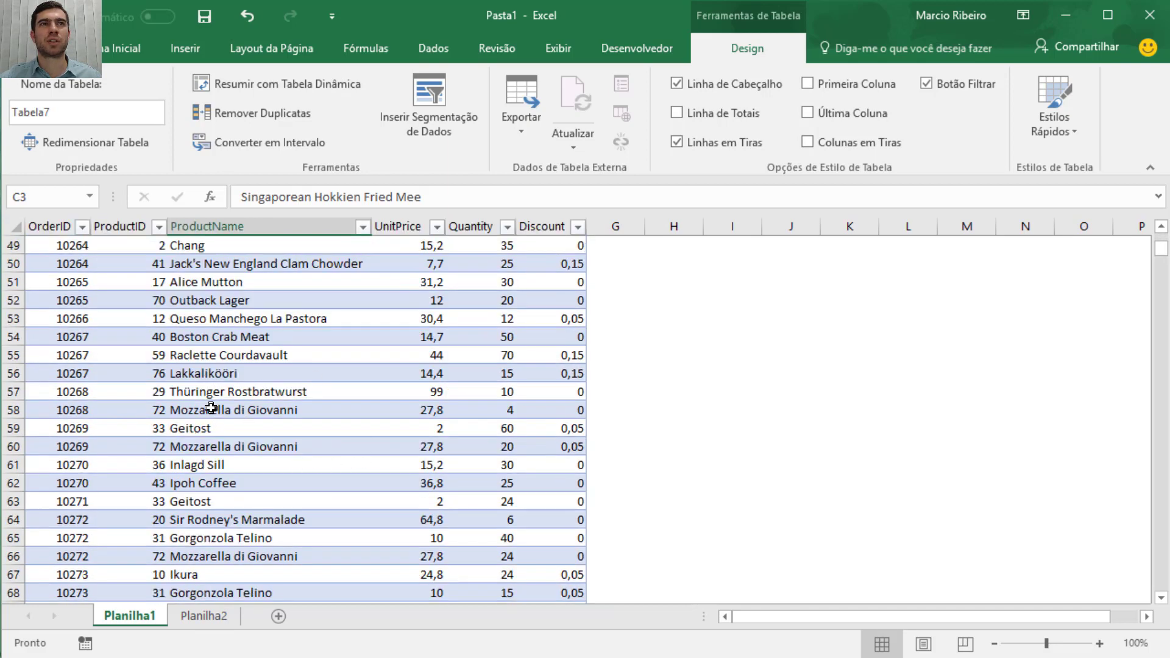
scroll(210, 408, "up", 16)
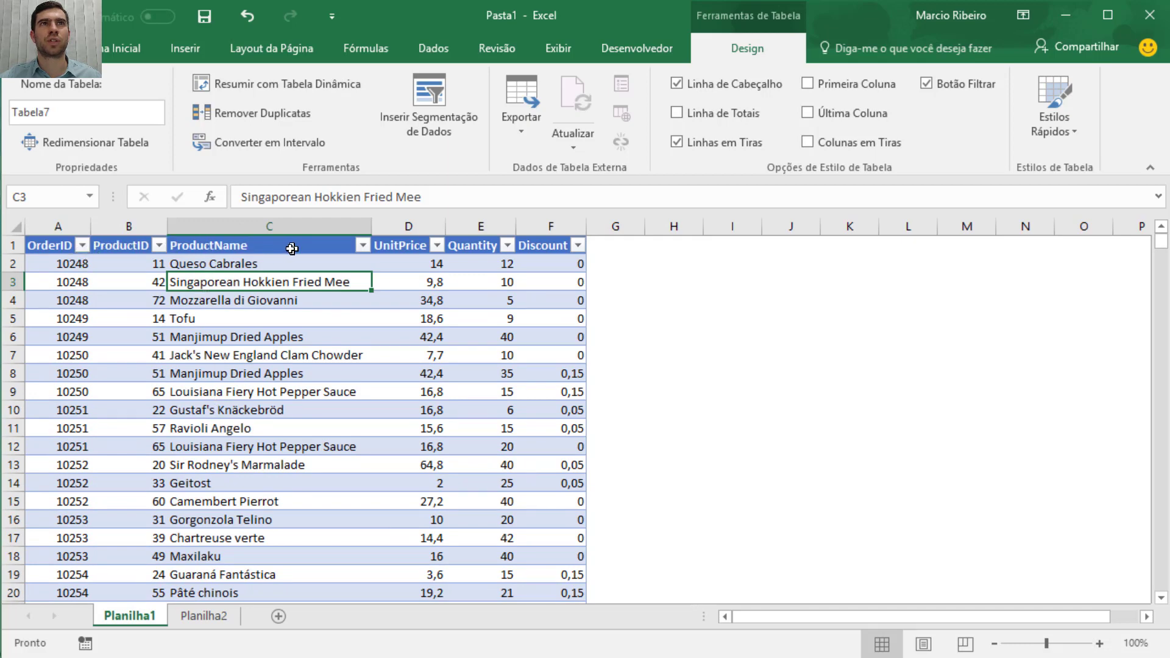
left_click(215, 263)
left_click(223, 282)
left_click(227, 304)
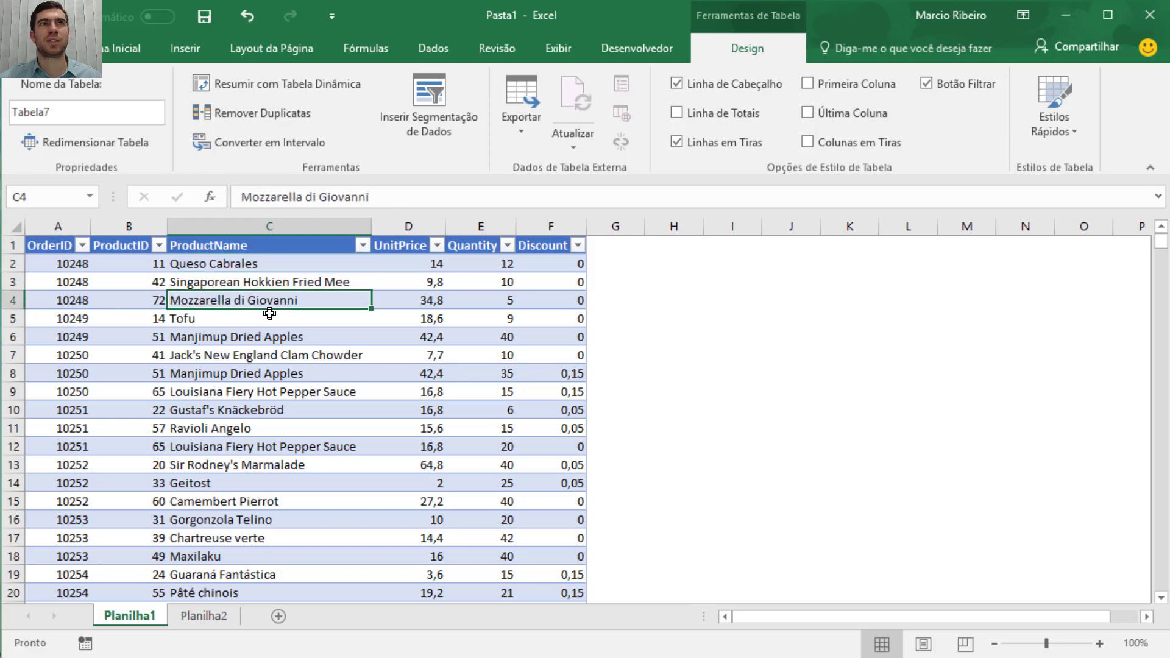
left_click(255, 319)
left_click(253, 336)
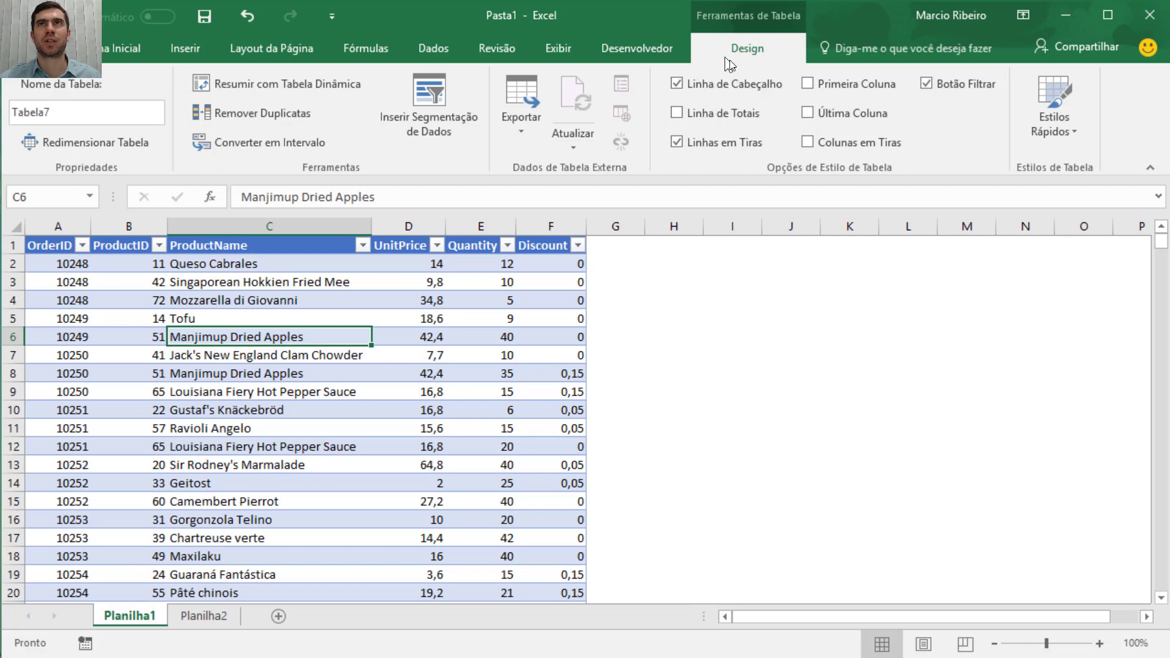
Convert the table into a normal range and check the formatting of a few ProductName cells
left_click(243, 142)
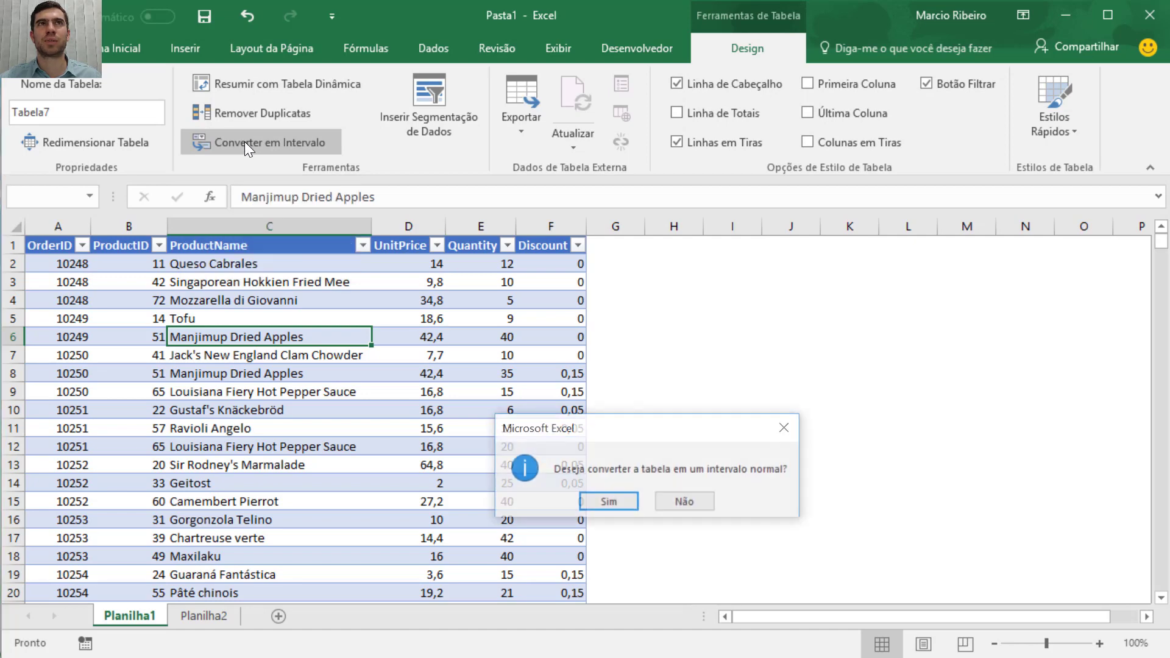
left_click(599, 500)
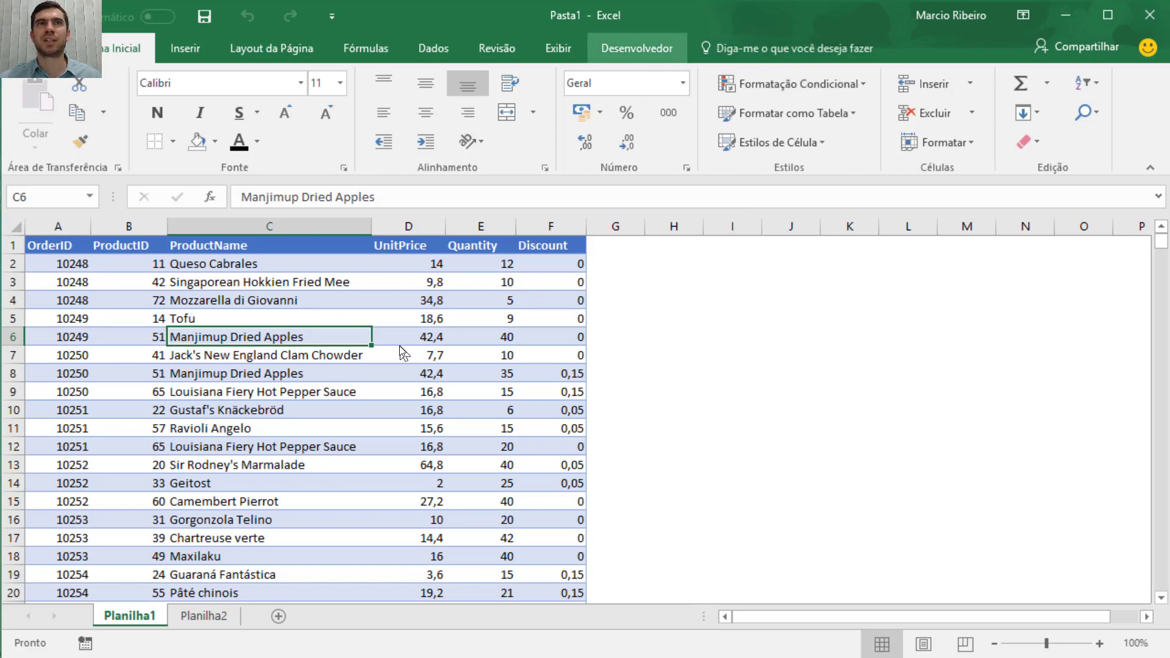
left_click(289, 316)
left_click(298, 285)
left_click(281, 377)
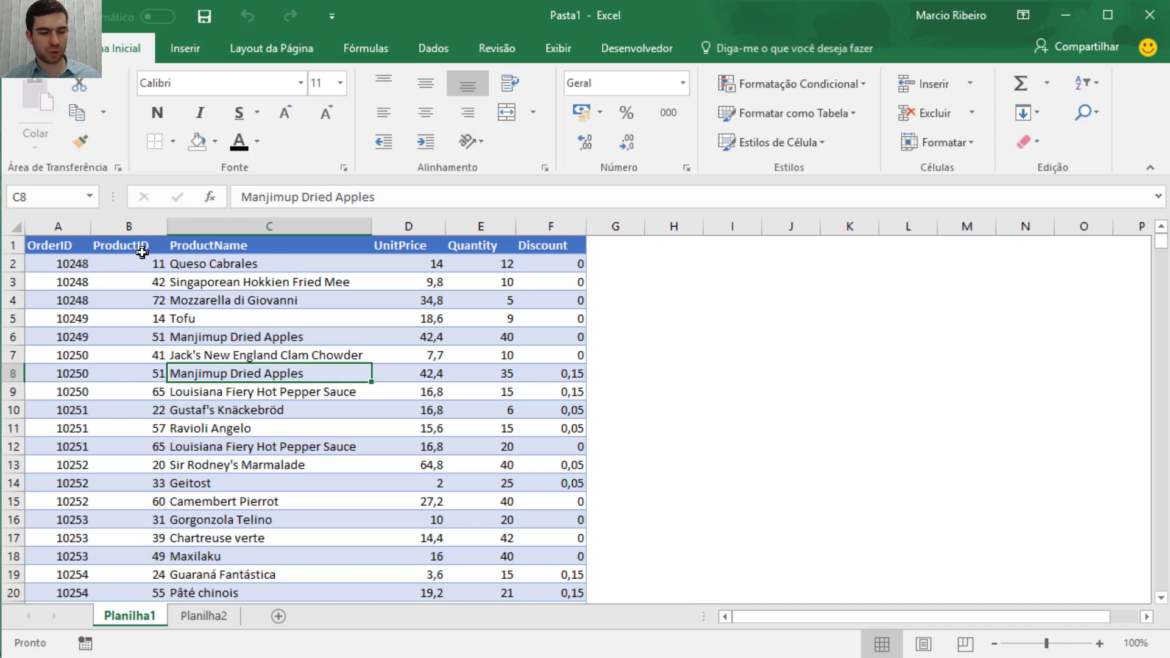
Clear all cell formatting on Planilha1 by running cells.ClearFormats in the Immediate window of the Visual Basic editor
key("ctrl+a")
key("ctrl+a")
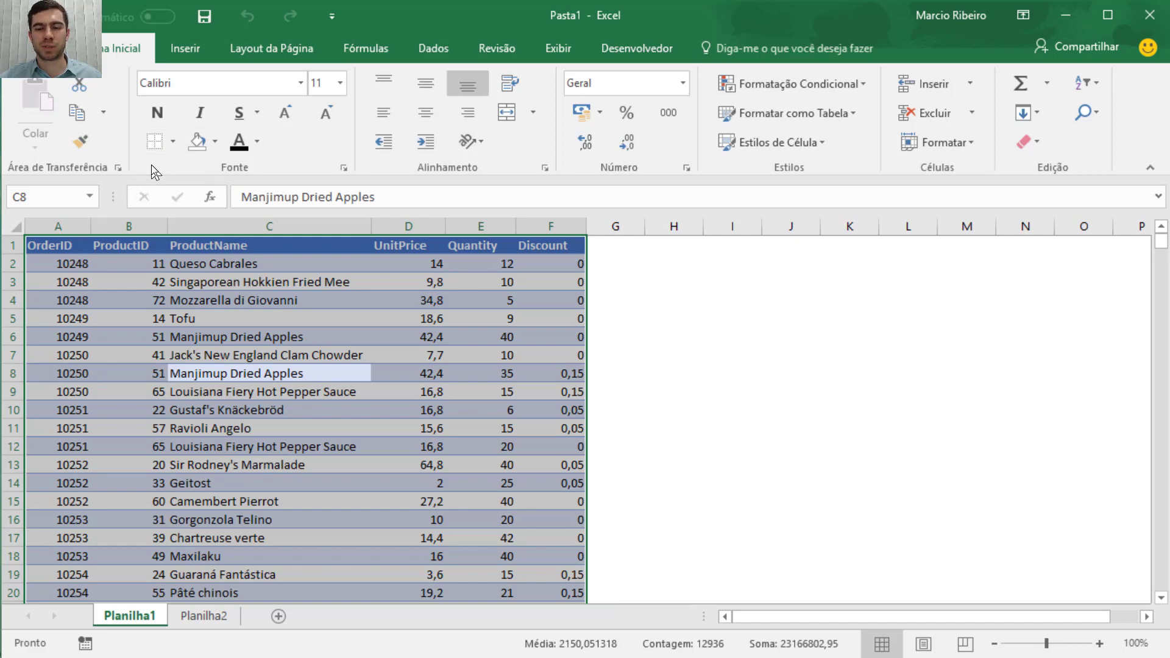
key("alt+F11")
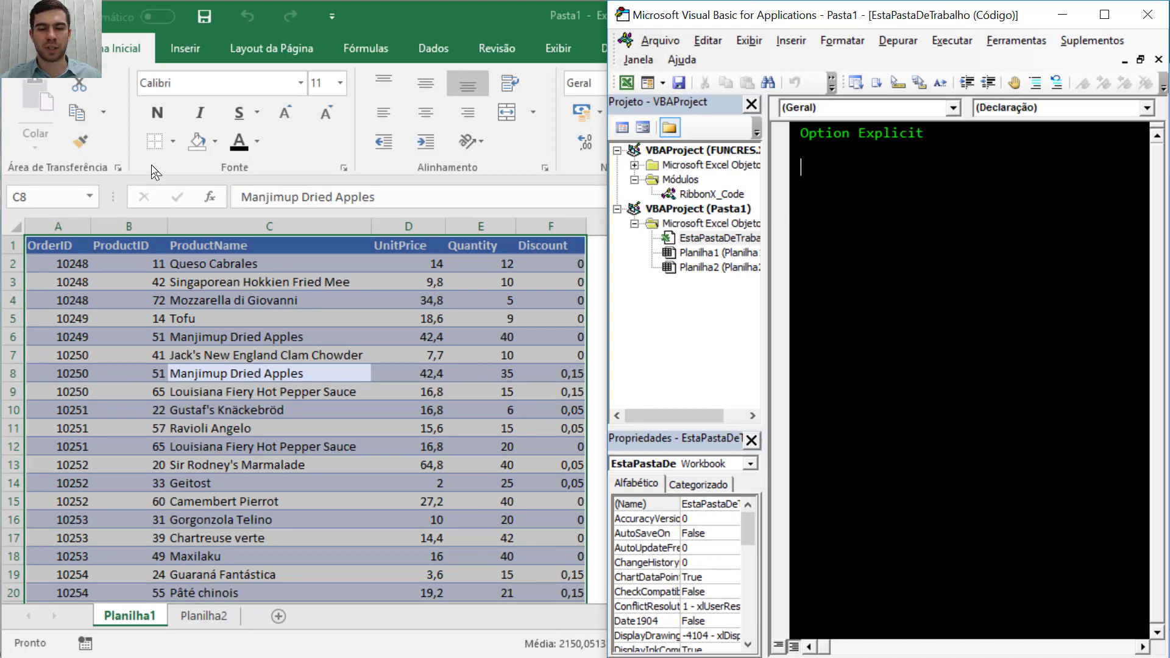
key("ctrl+g")
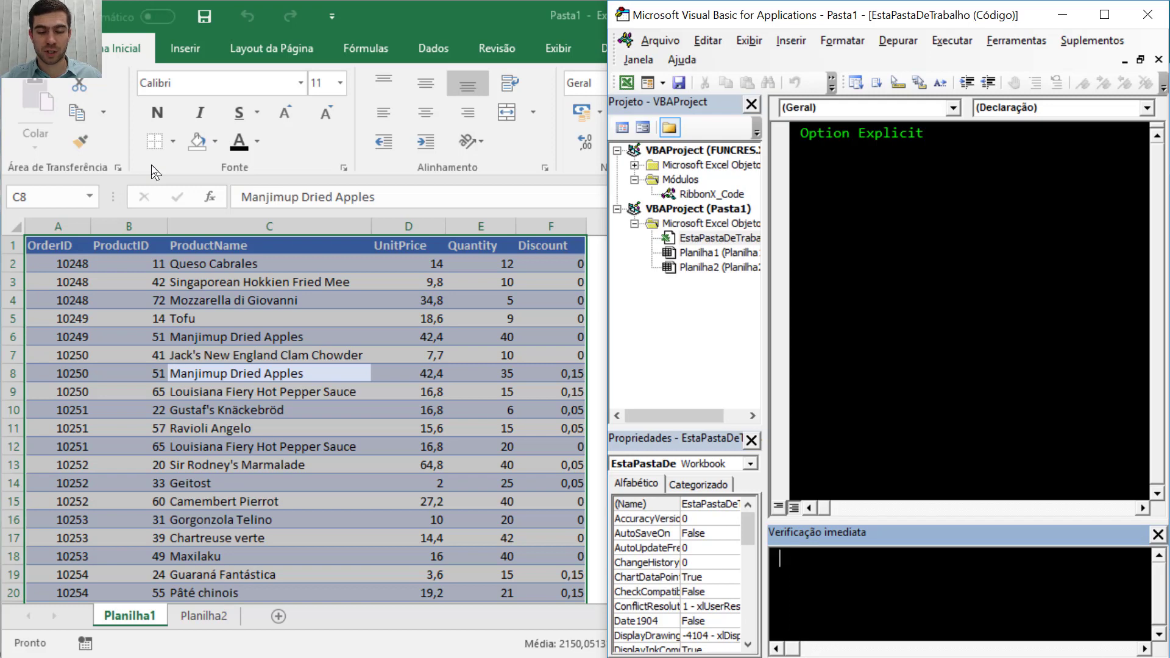
type("ce")
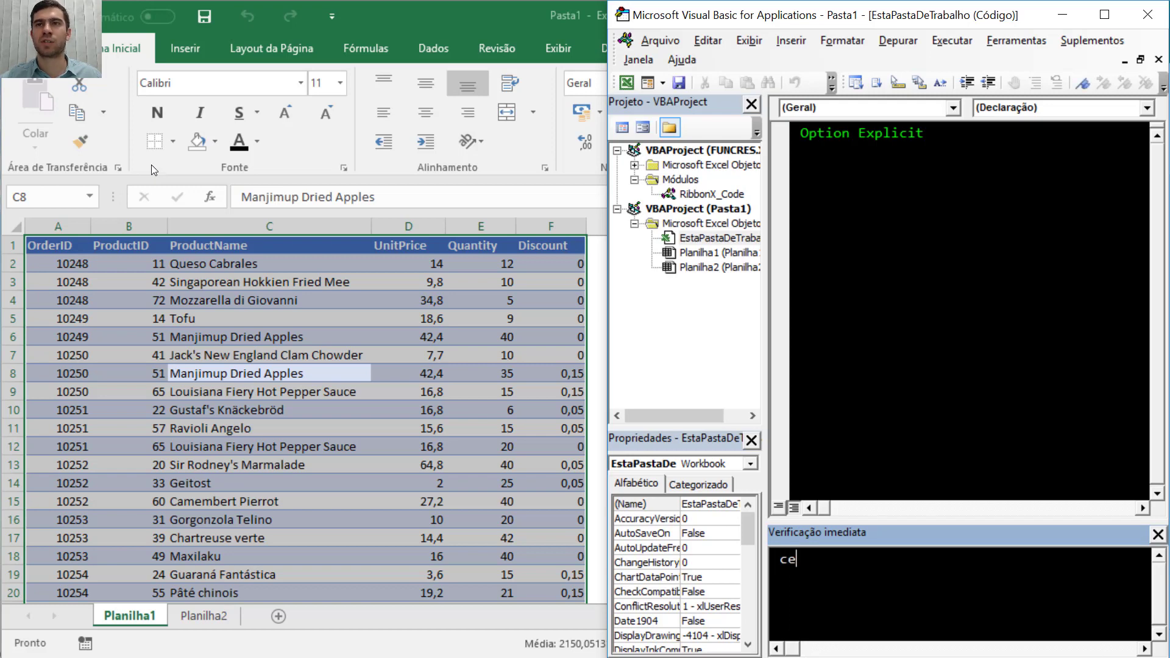
type("lls")
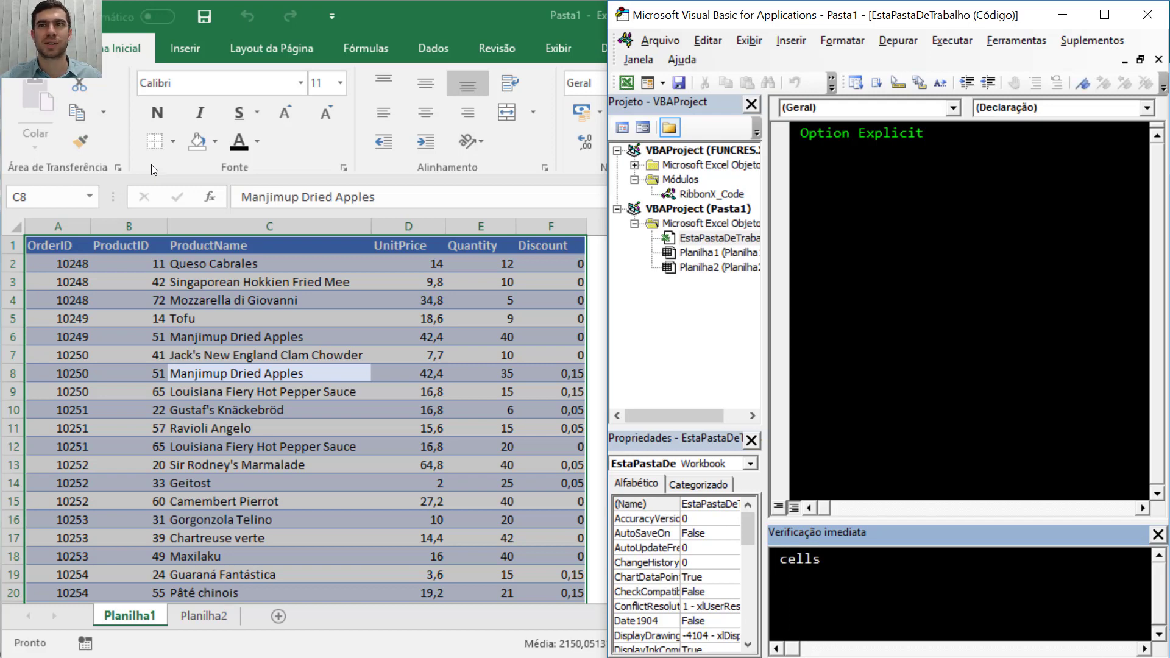
type(".")
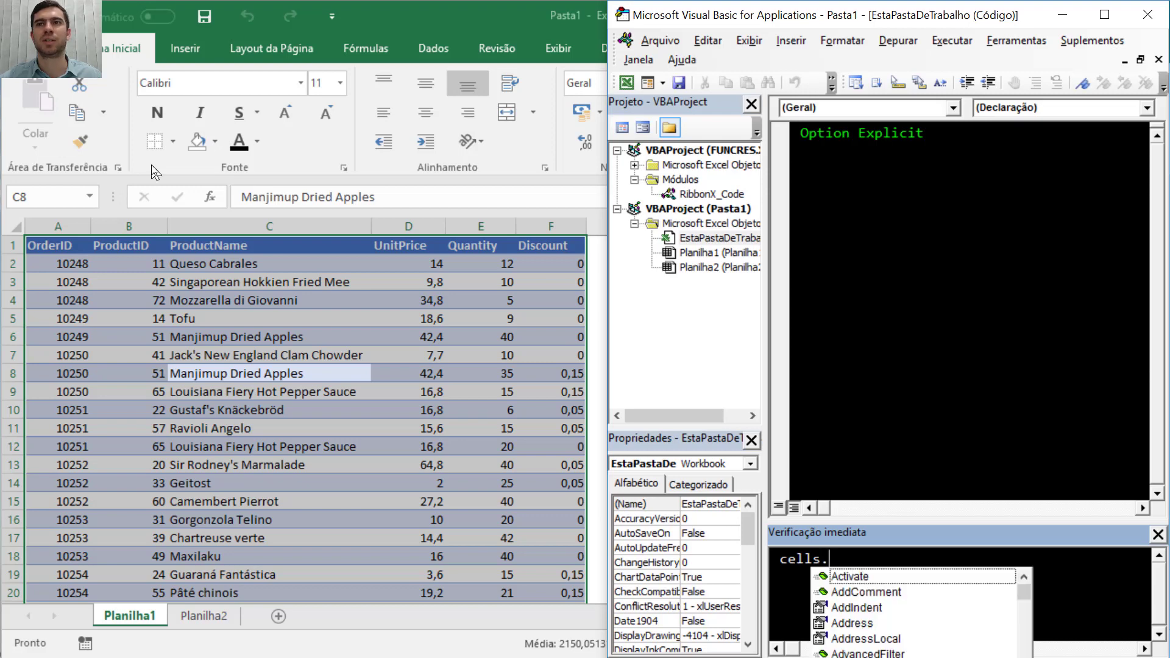
type("clearform")
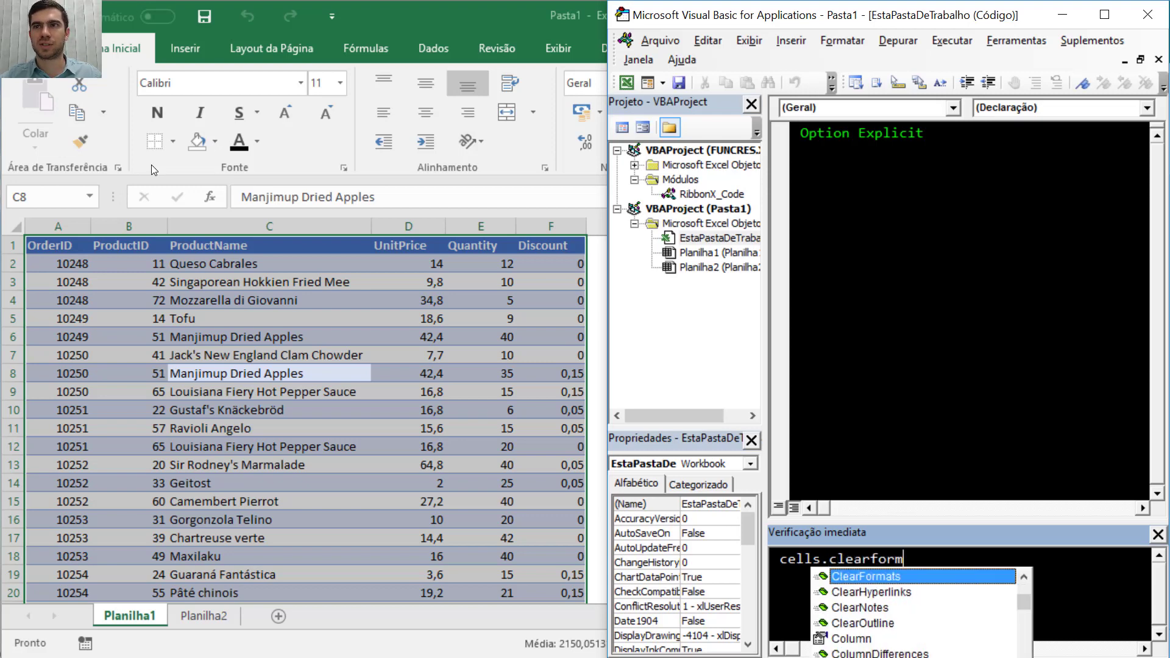
key("Tab")
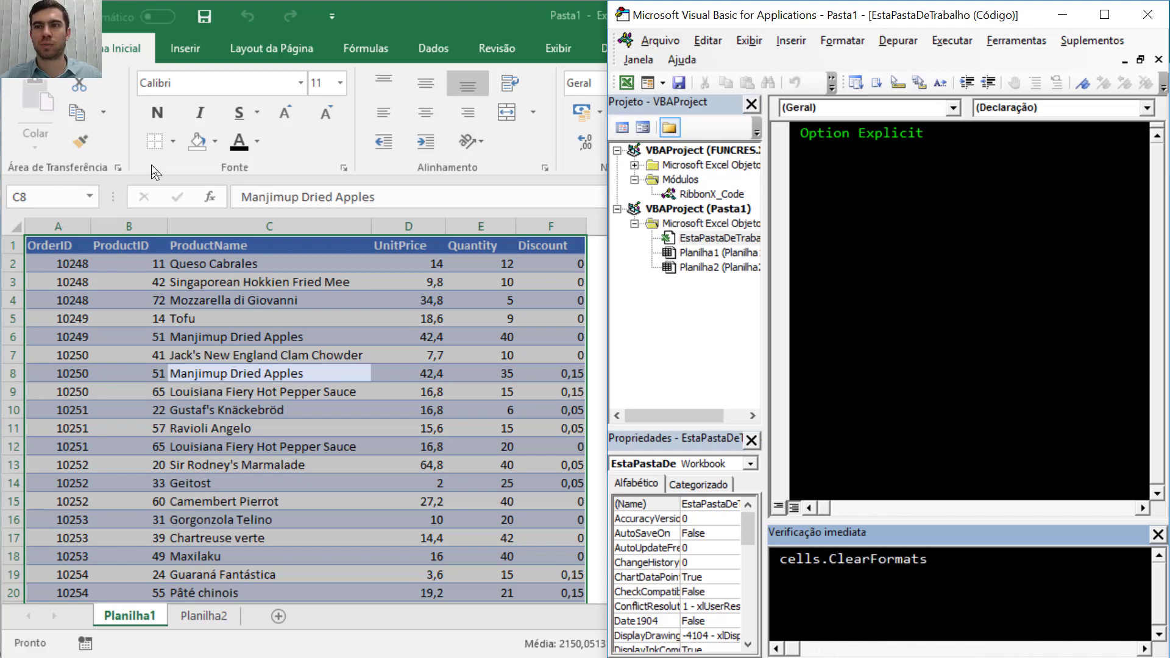
key("Return")
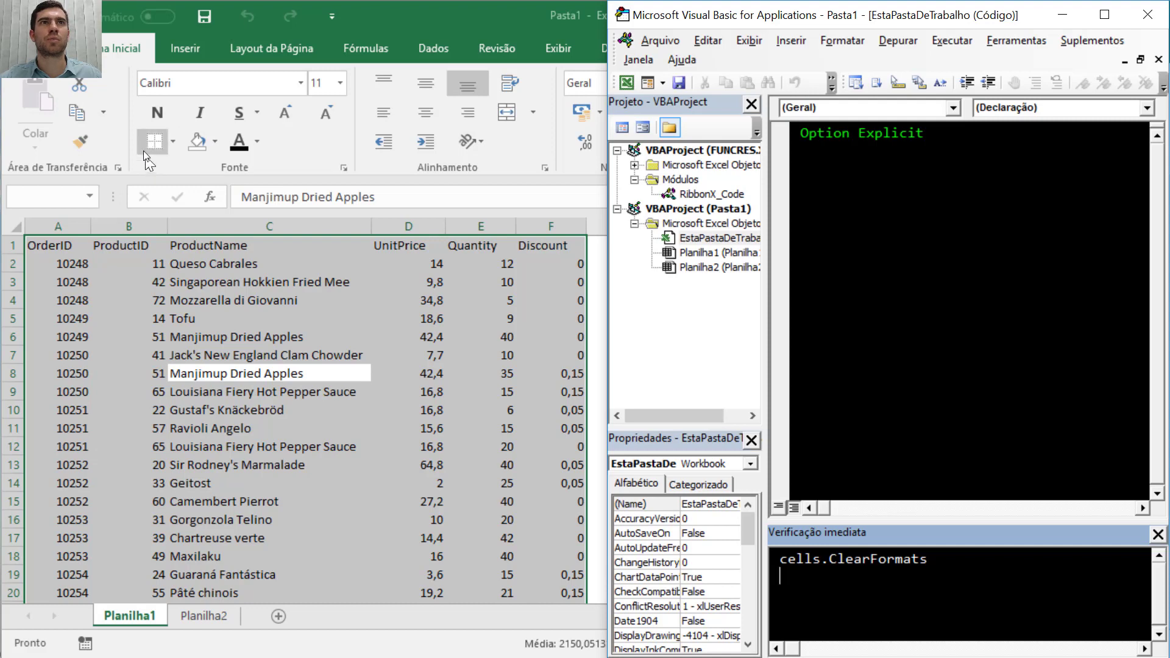
Return to the Excel worksheet and turn the data range $A$1:$F$2156 into a table with headers
left_click(258, 275)
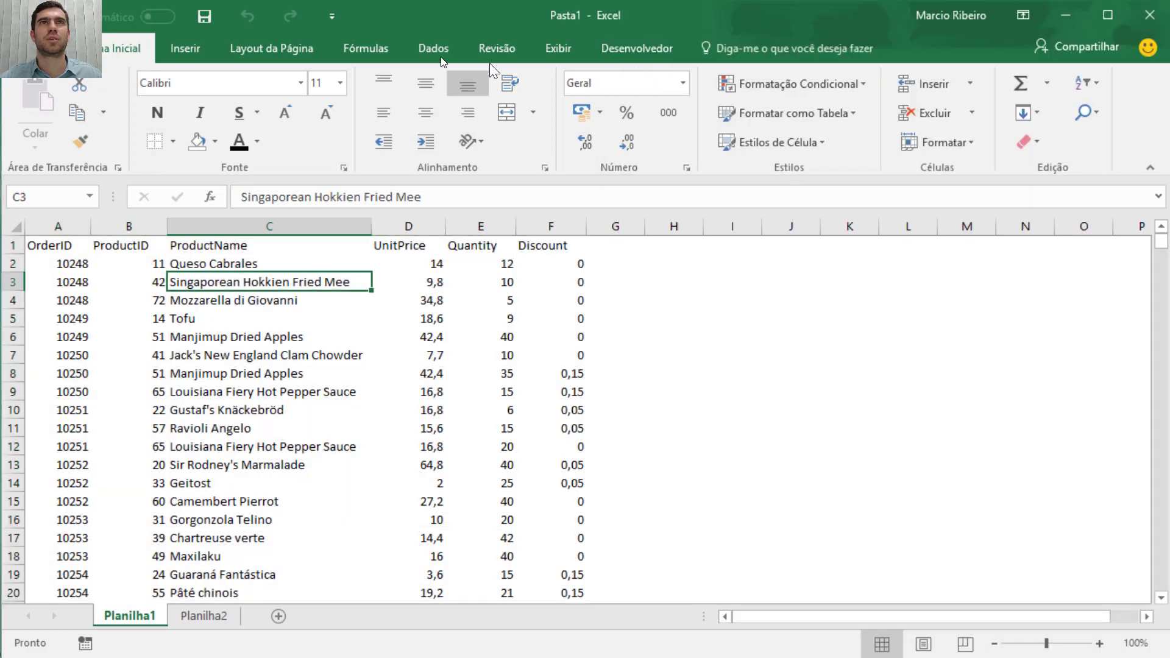
key("alt+t")
key("t")
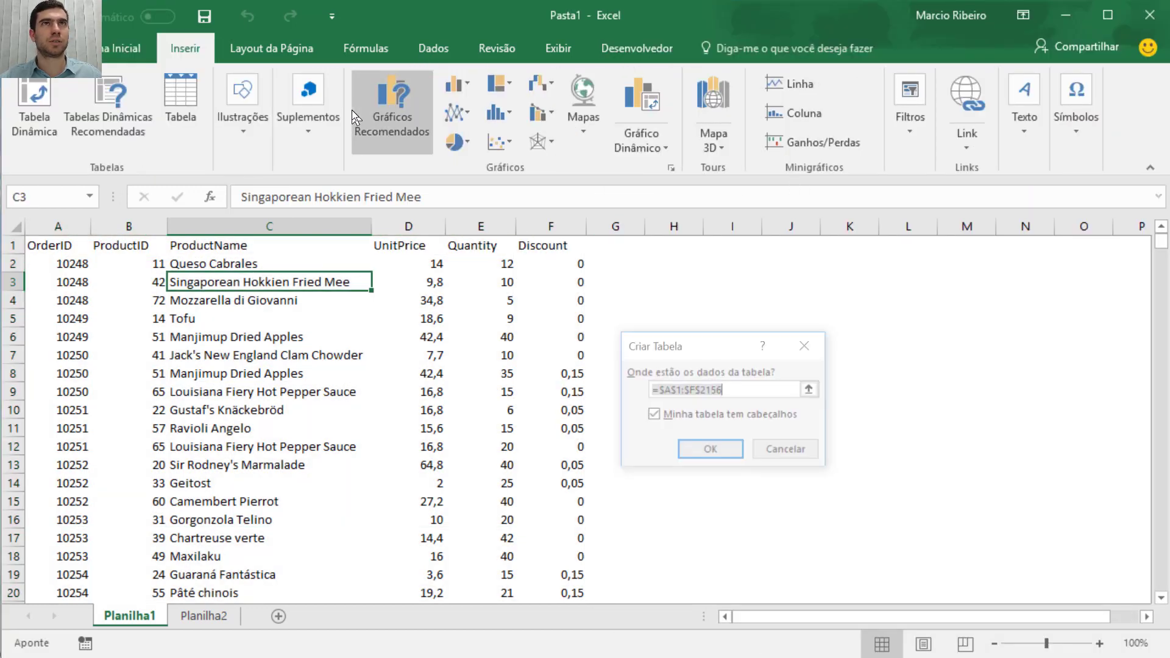
key("Return")
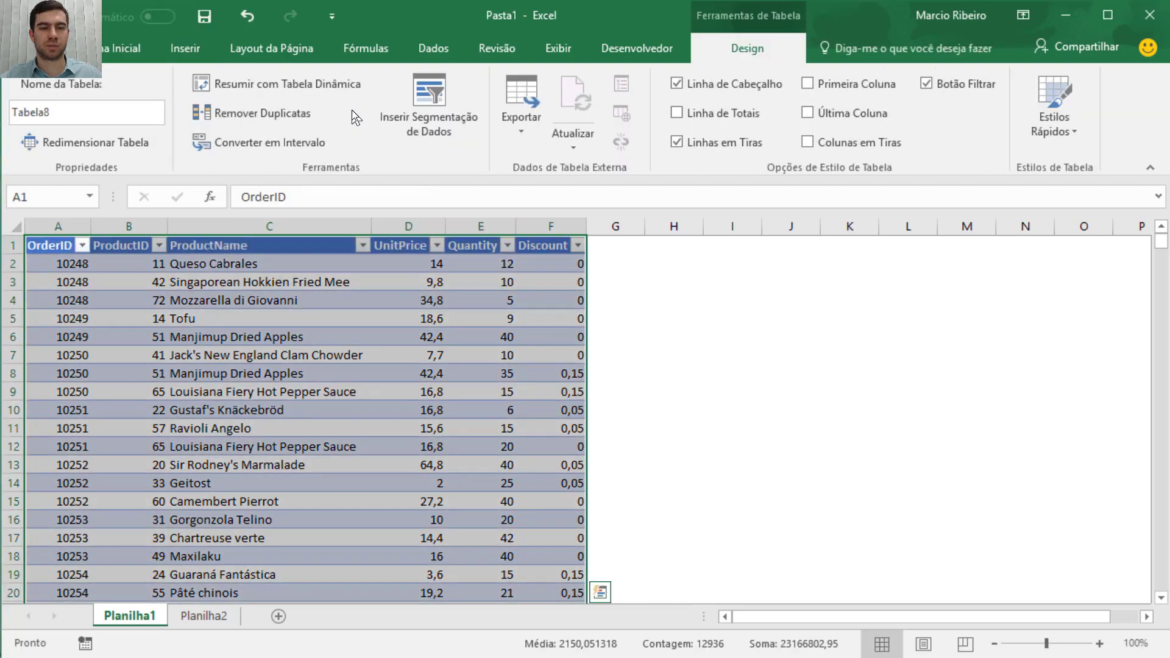
Convert the table on Planilha1 into a normal range
key("alt")
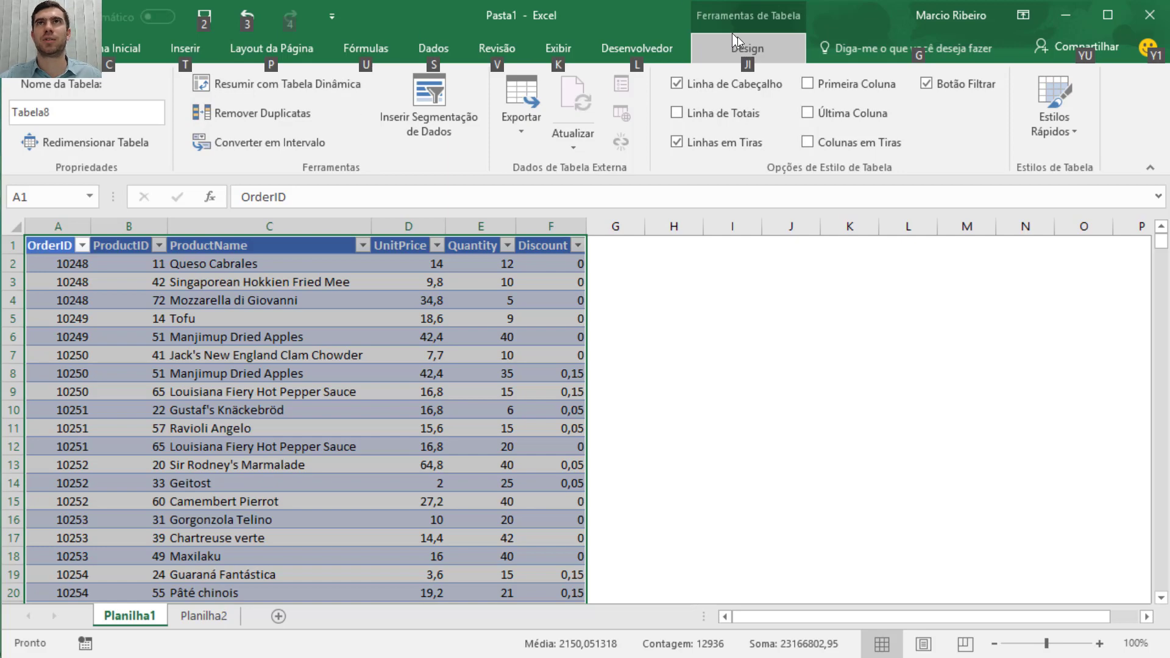
key("j")
key("i")
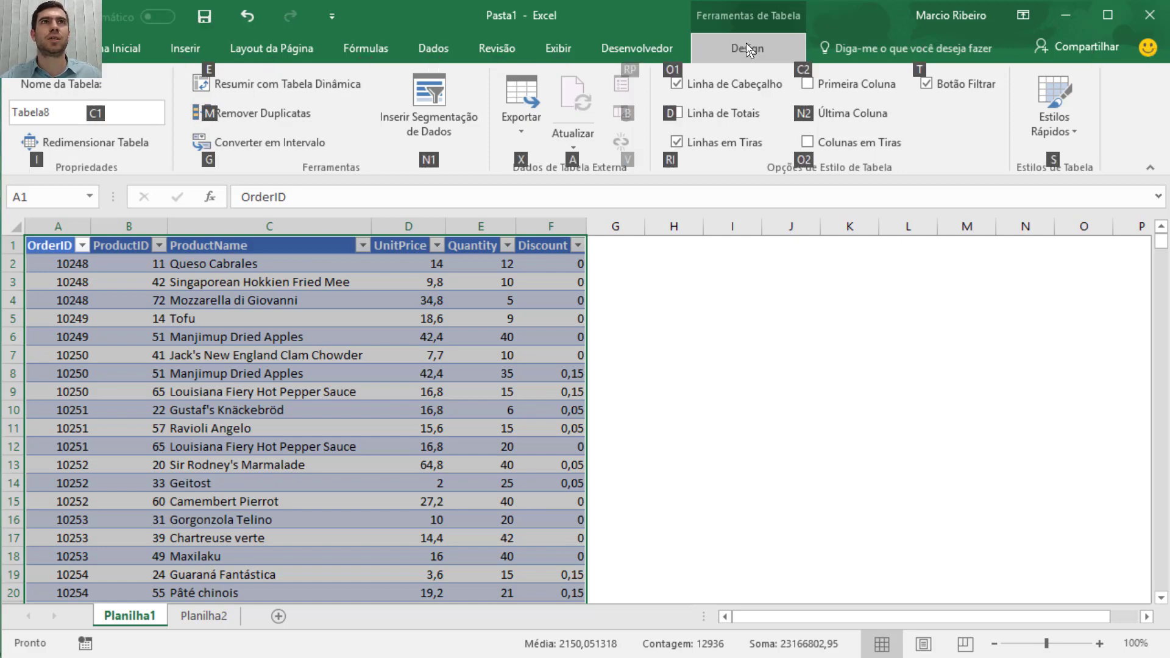
key("g")
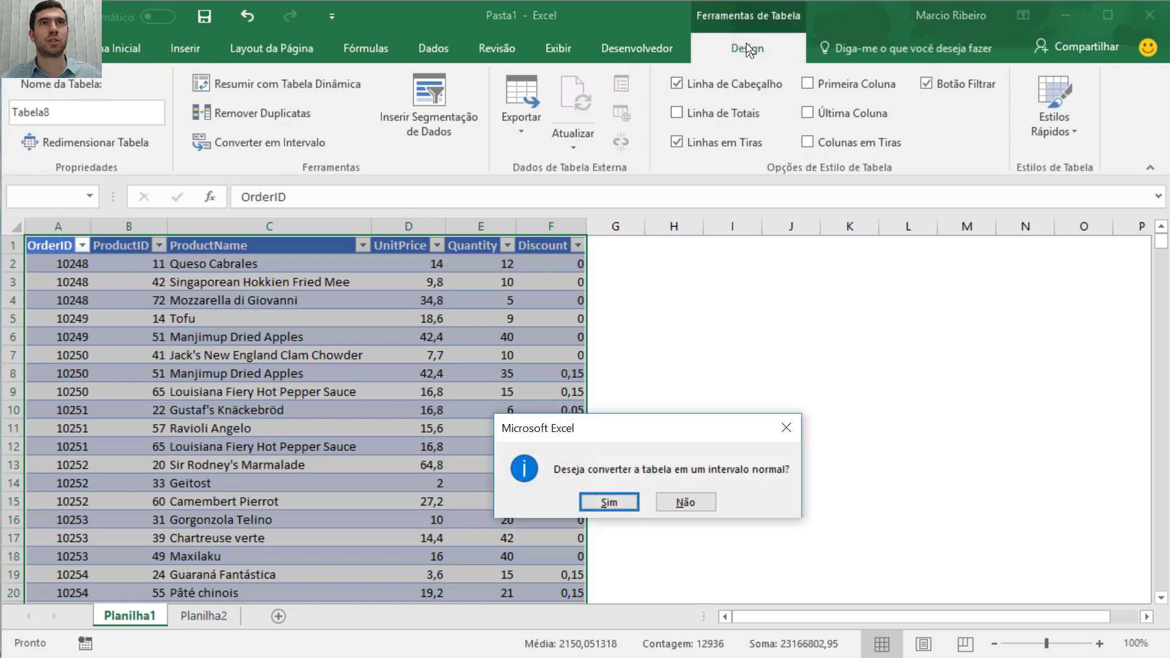
key("Return")
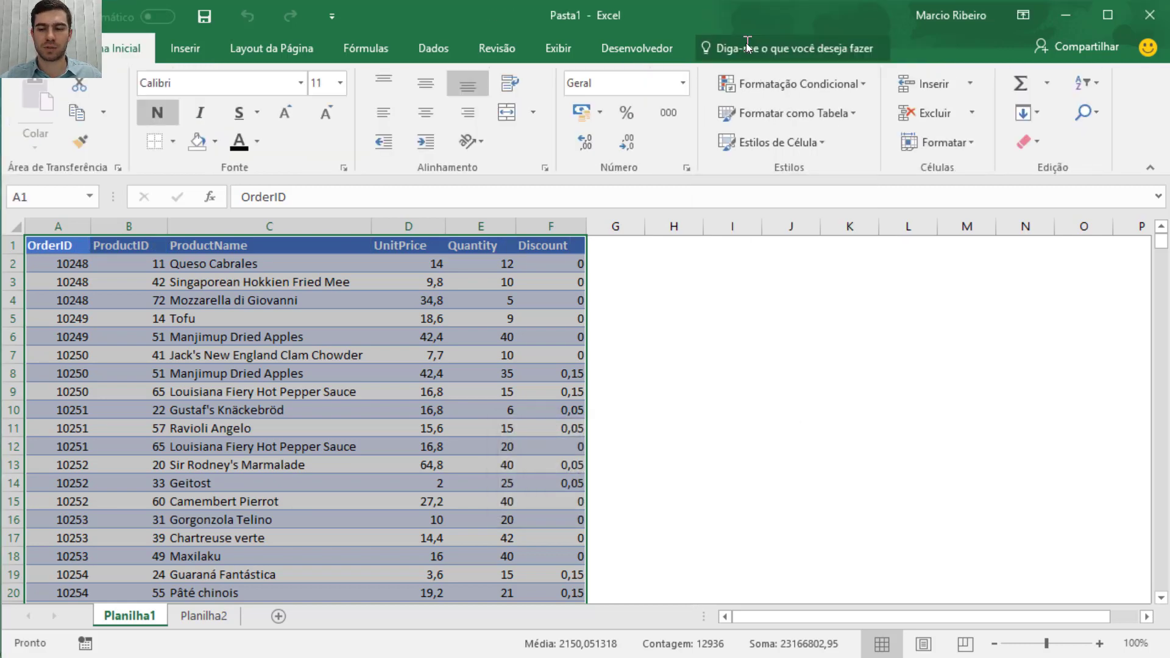
Clear the leftover formatting by rerunning cells.ClearFormats in the Visual Basic editor's Immediate window, and return to the worksheet
key("alt+F11")
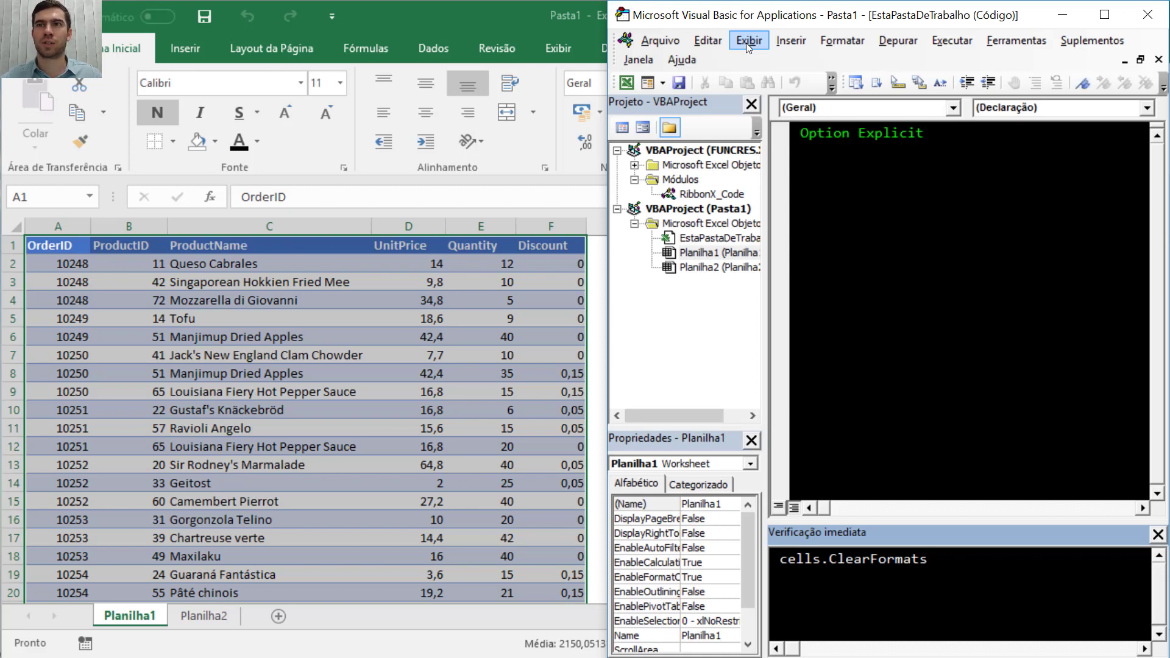
key("Return")
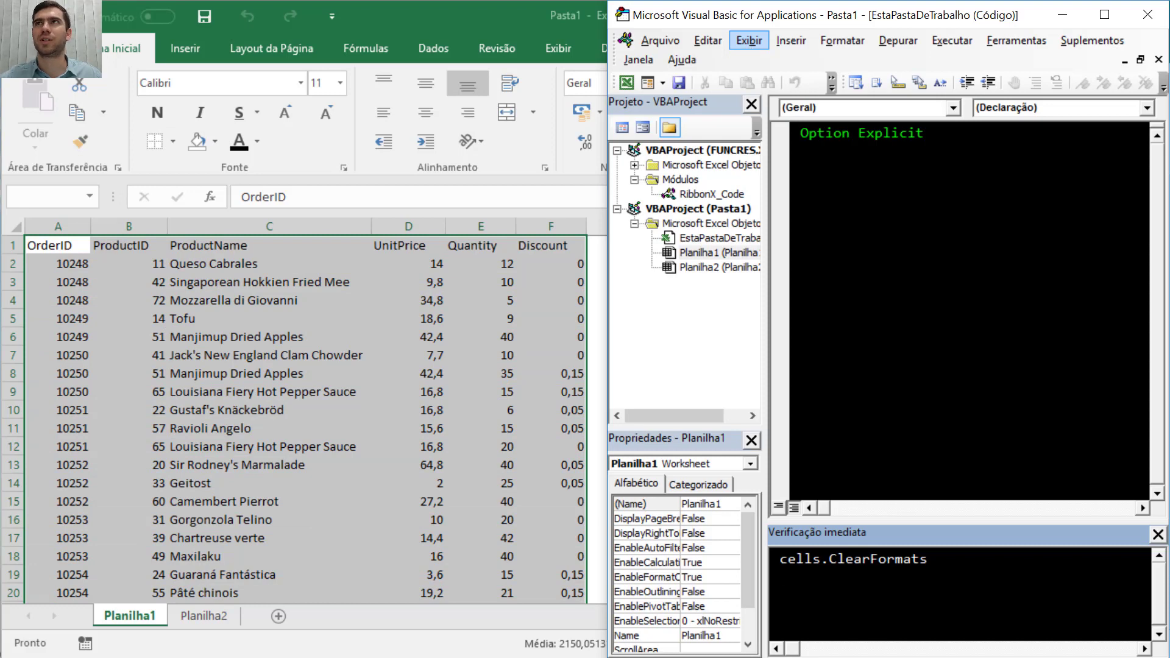
left_click(1065, 16)
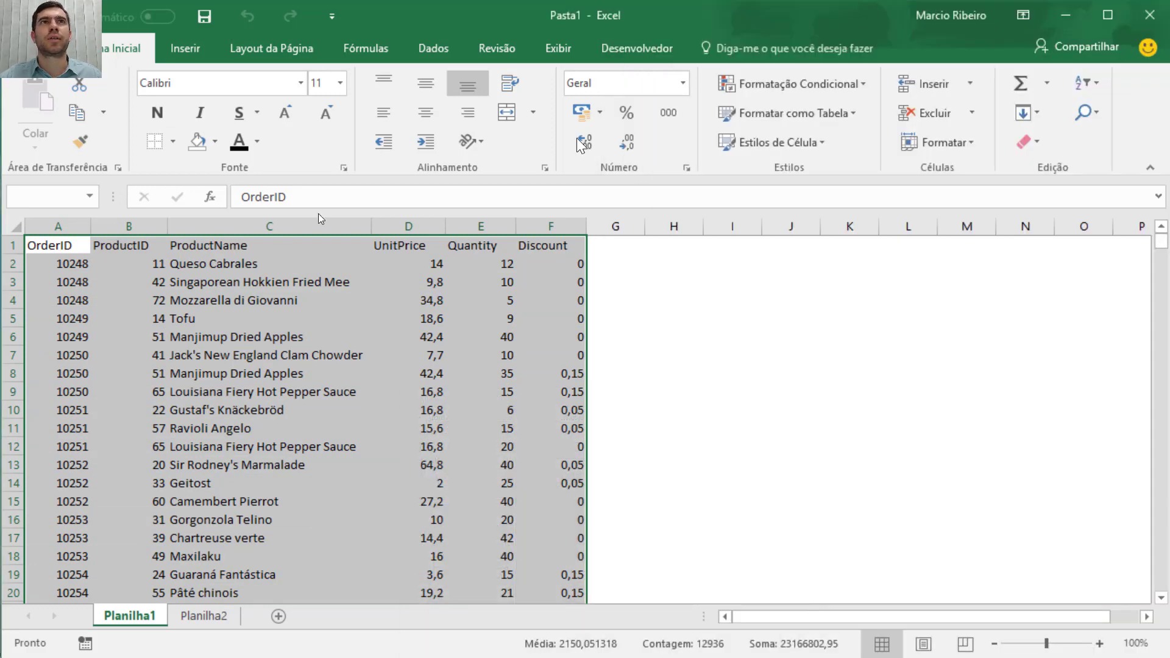
Enter the formula =D2*E2*(1-F2) in cell G2 to calculate the discounted sale value of the first order row
left_click(615, 261)
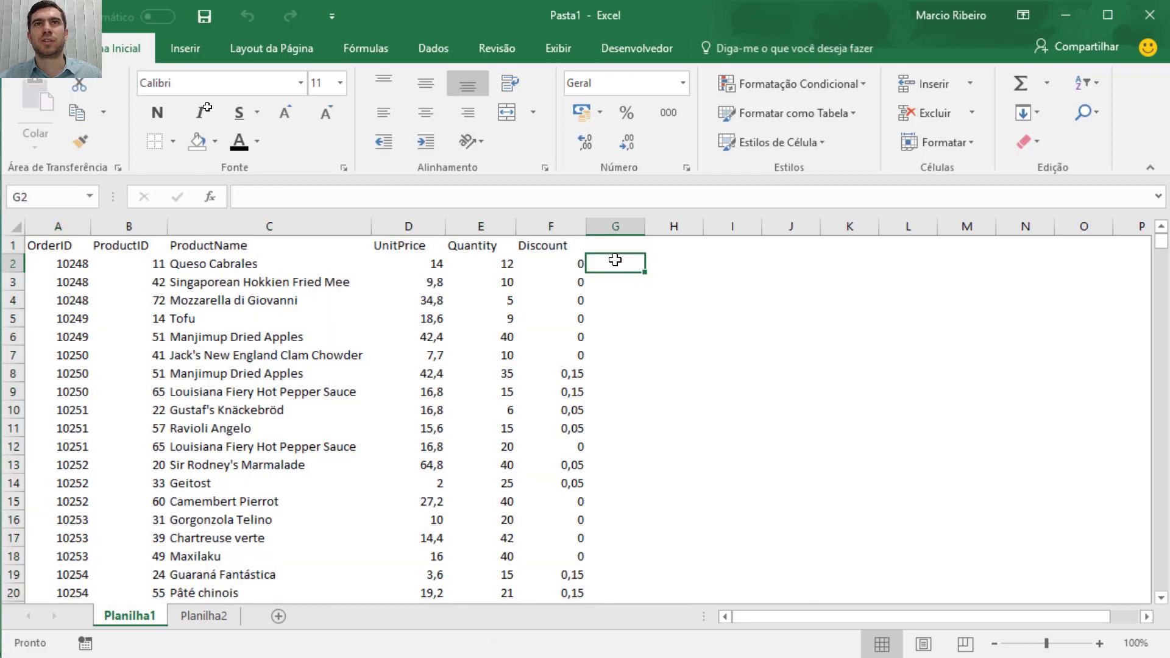
left_click(402, 264)
left_click(481, 271)
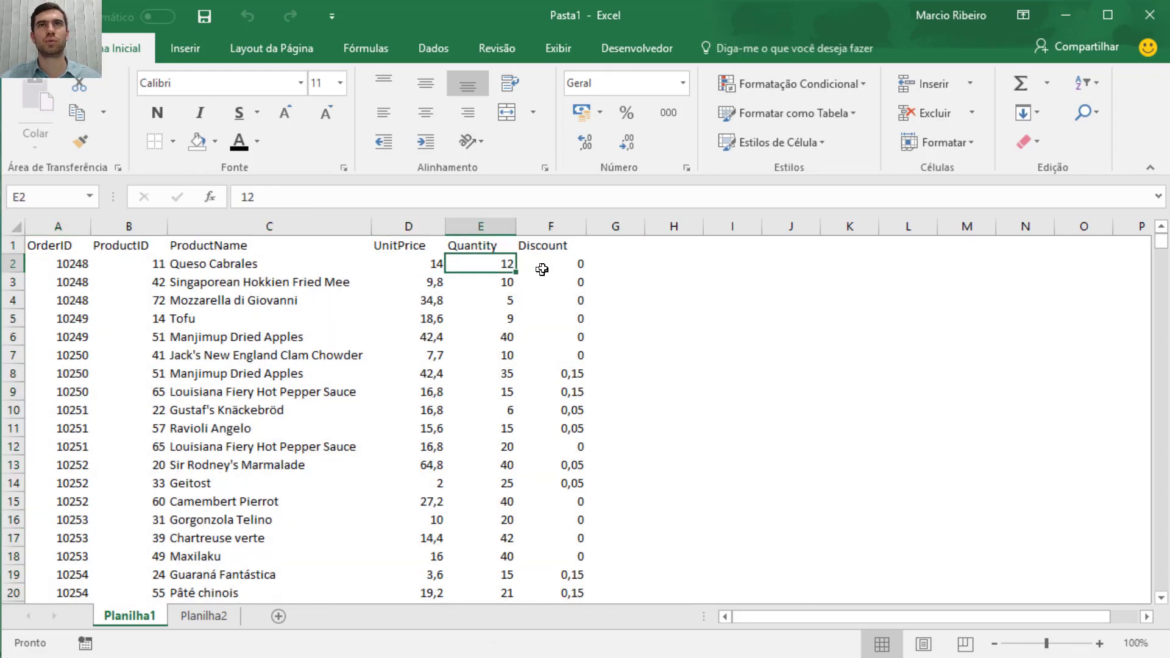
left_click(602, 267)
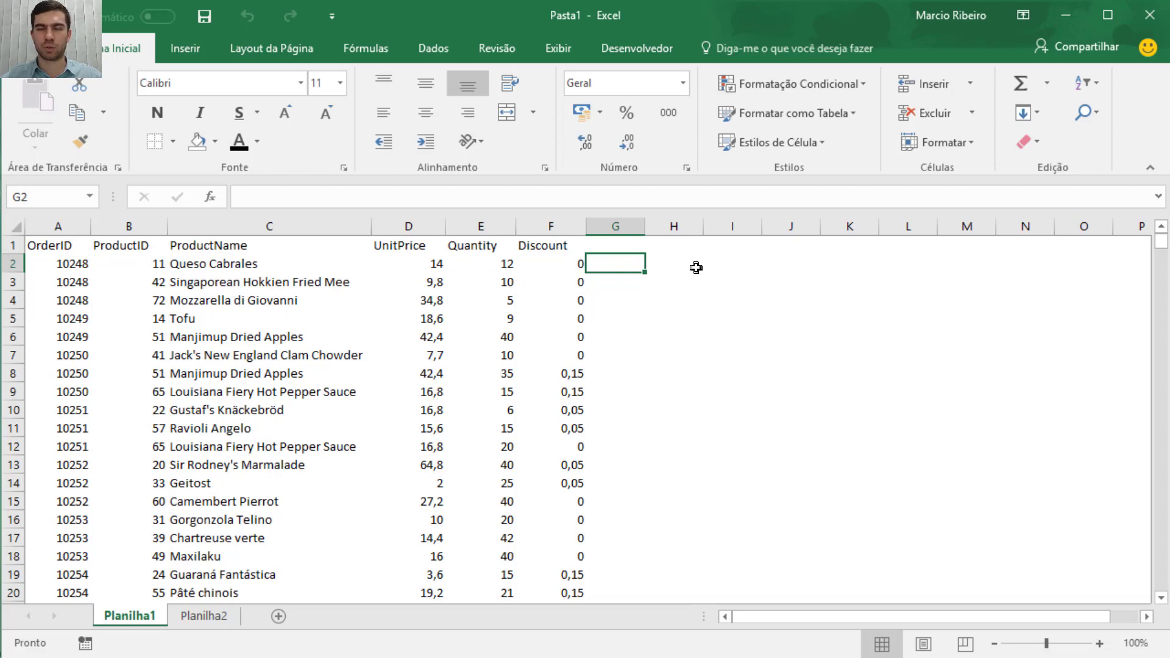
type("=")
key("Left")
key("Left")
key("Left")
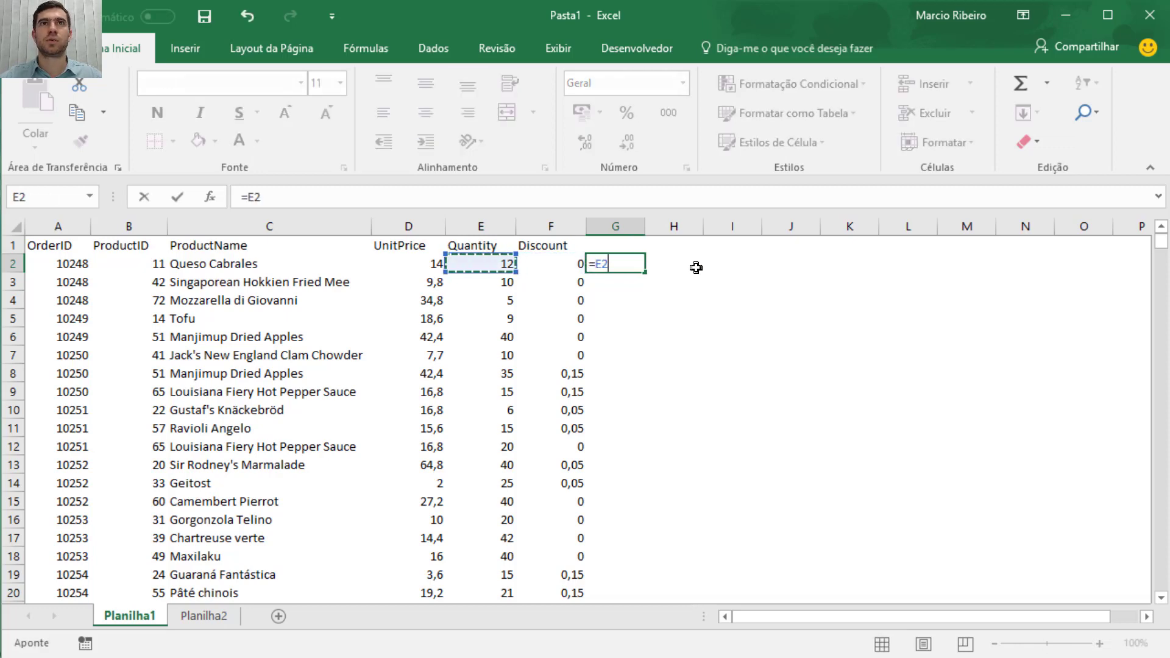
type("*")
key("Left")
key("Left")
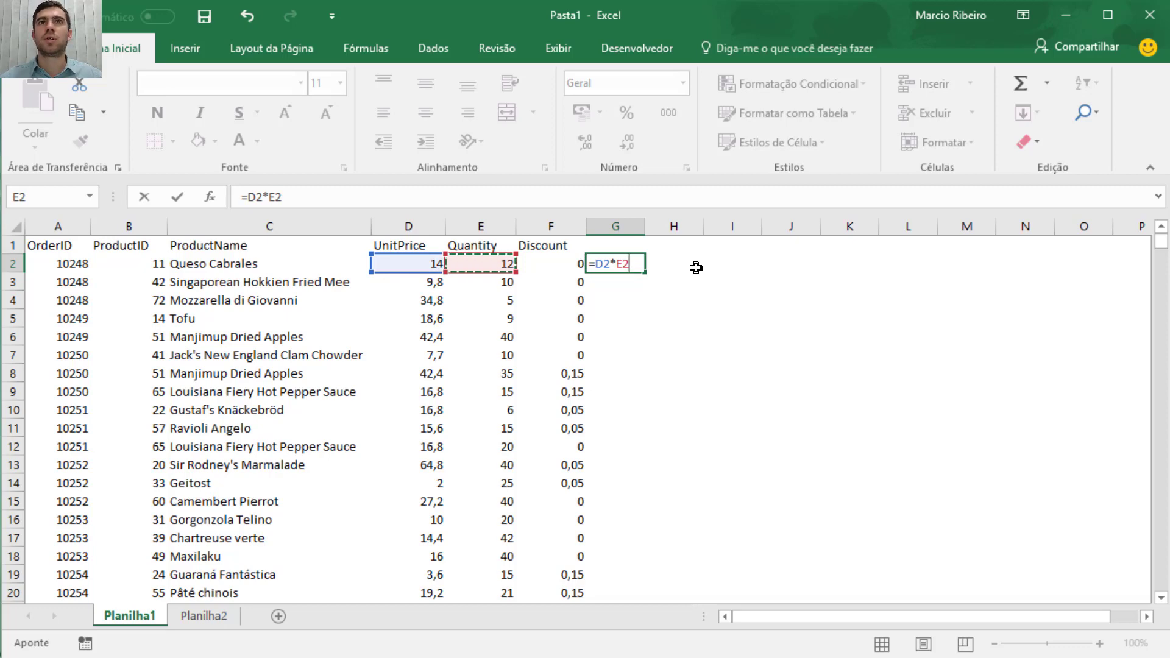
type("*")
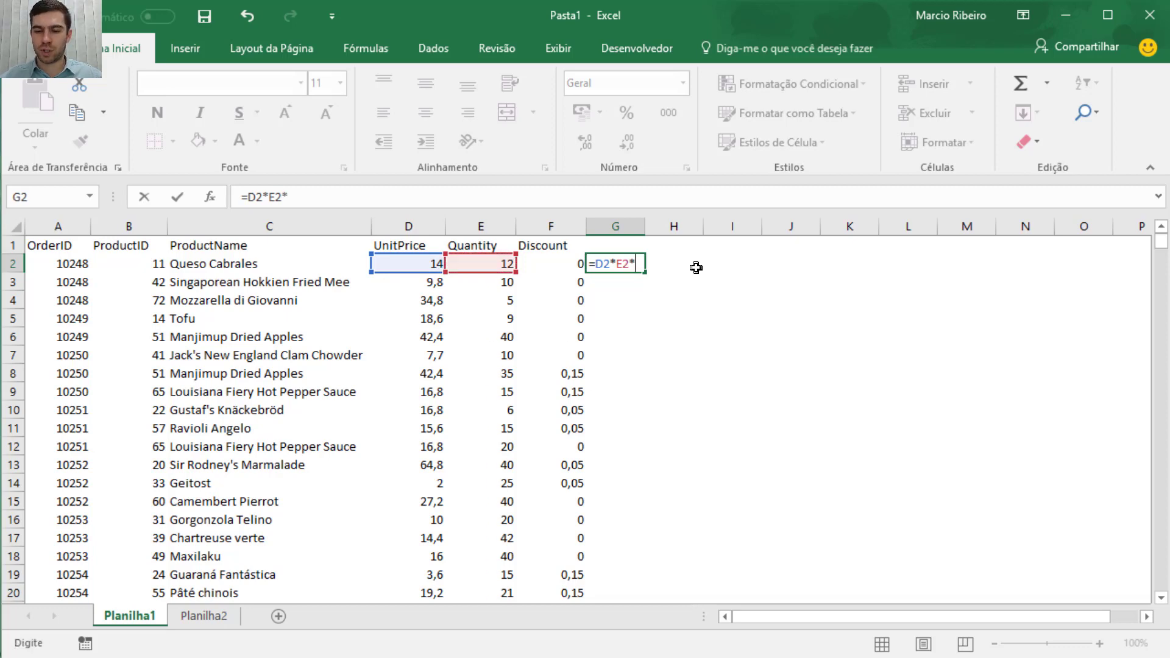
type("(1-")
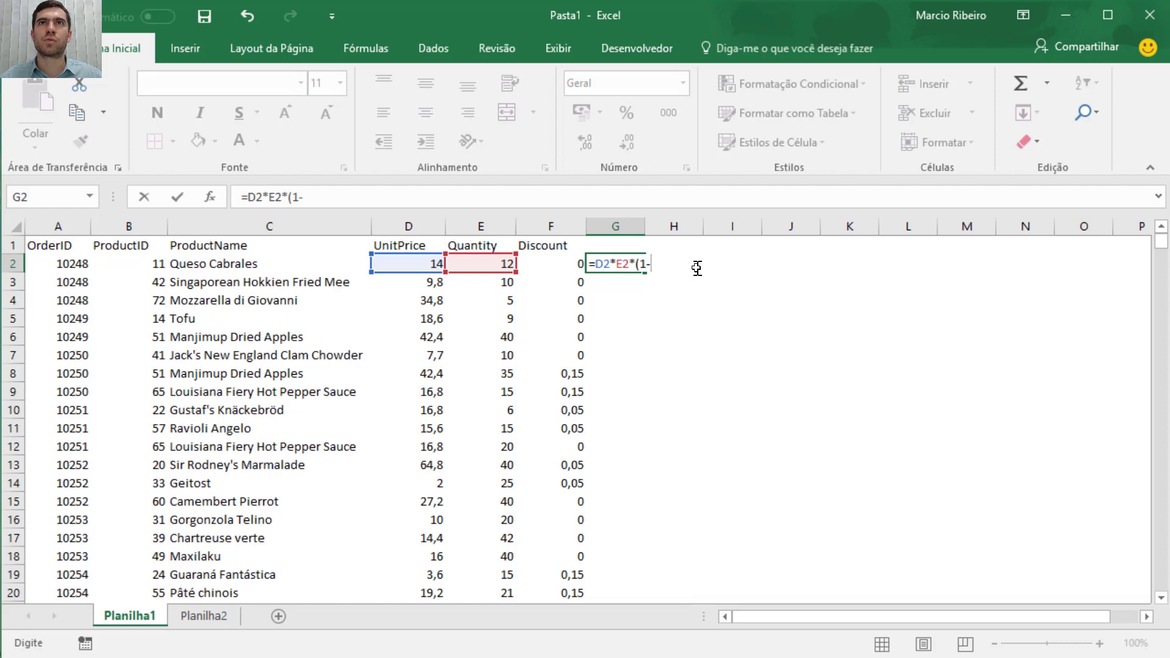
key("Left")
type(")")
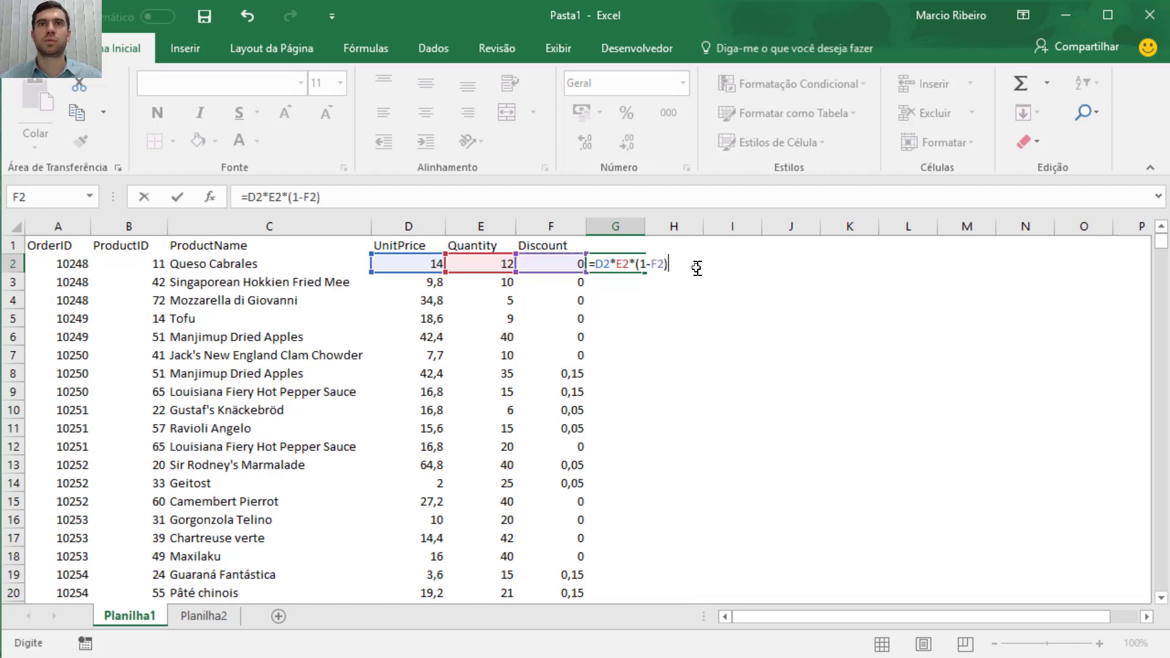
key("Return")
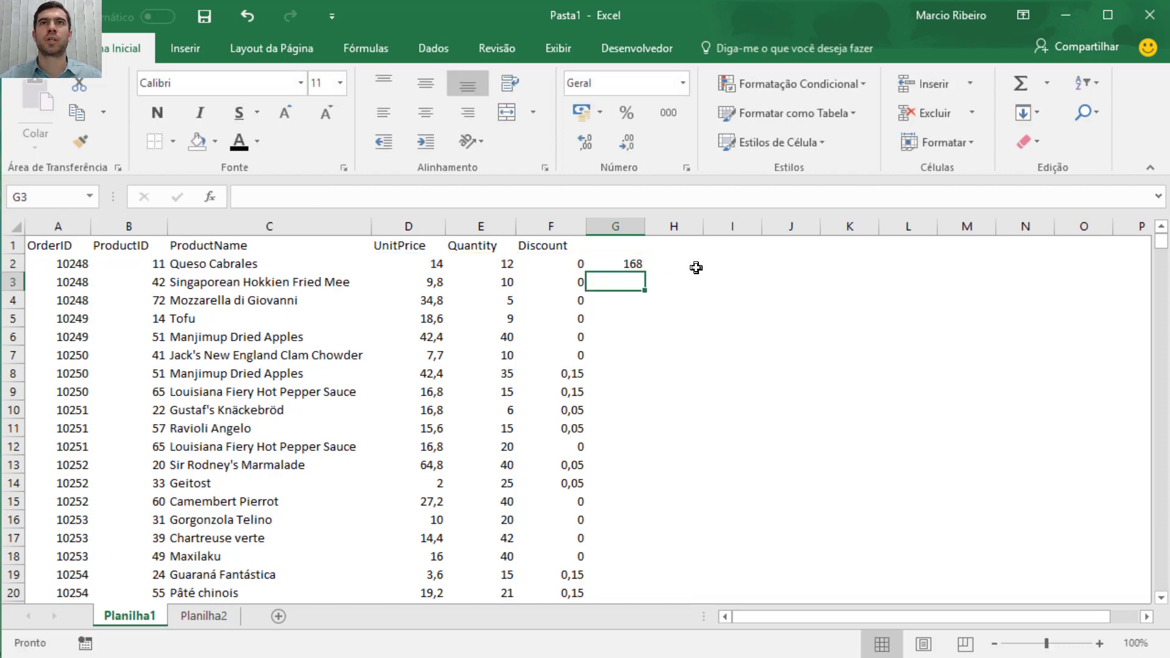
Fill the G2 formula down column G to the last data row, and delete the filled formulas
left_click(634, 264)
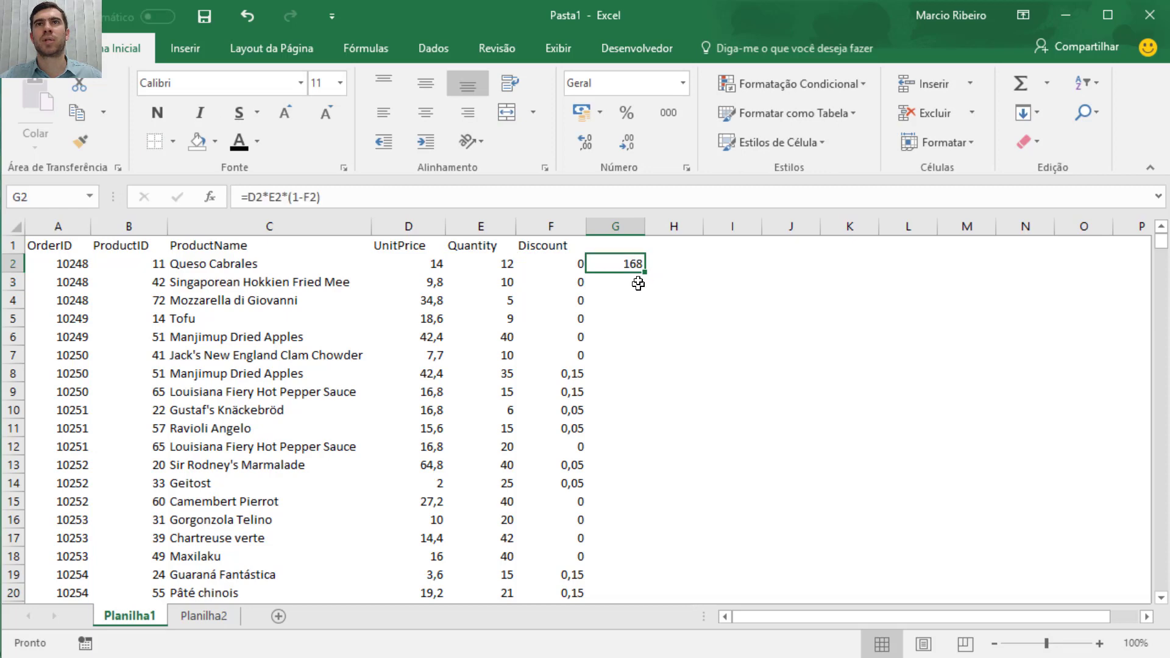
double_click(645, 272)
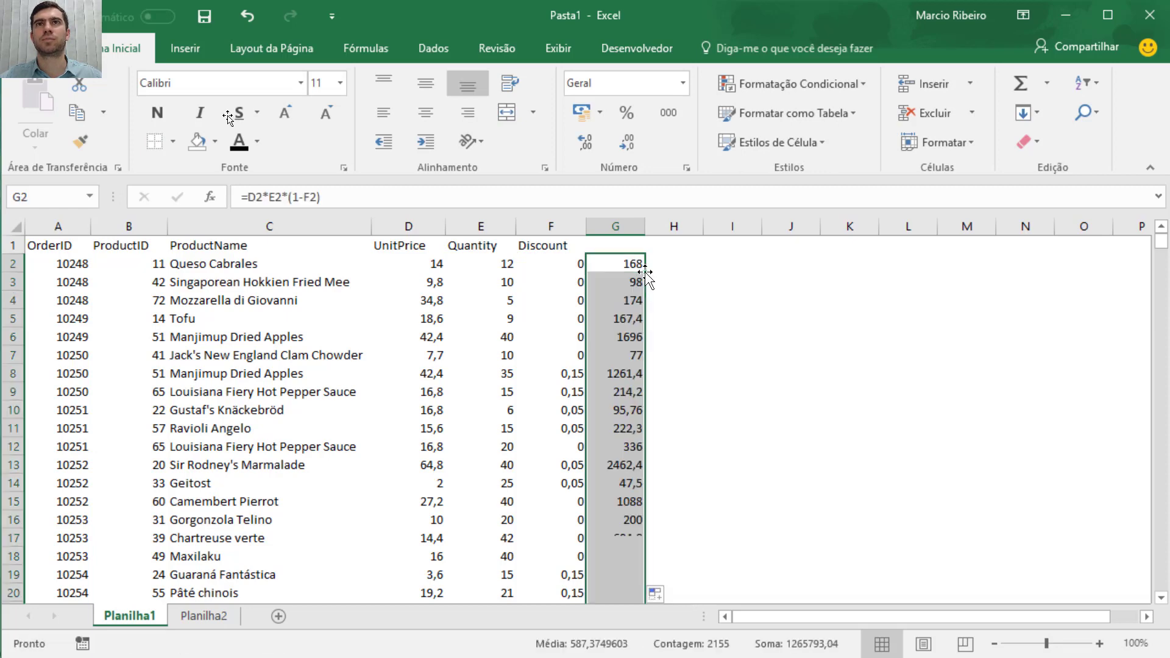
key("Delete")
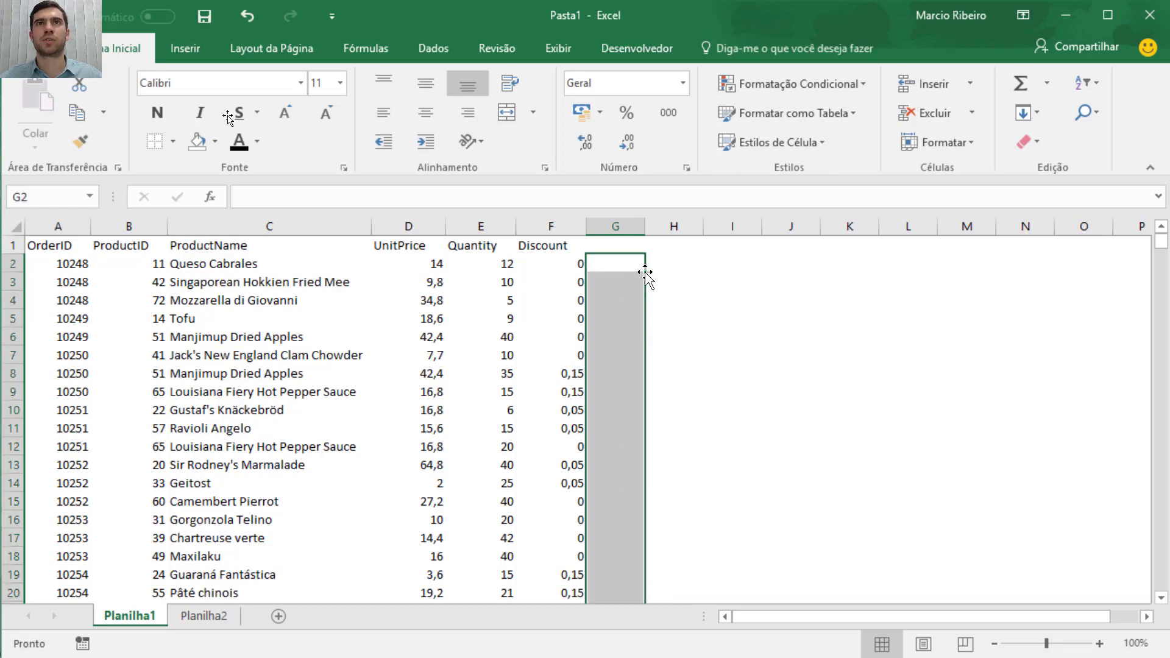
Select the data from A1 to F2156 and turn it into a table with headers
key("Home")
key("Up")
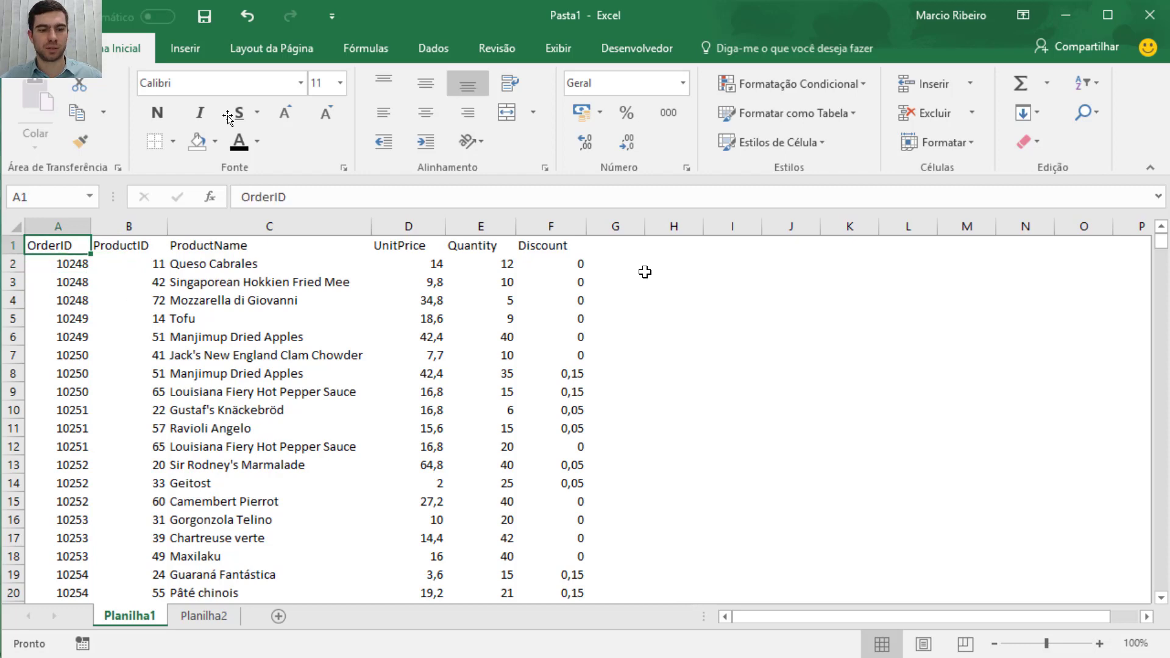
key("ctrl+shift+Right")
key("ctrl+shift+Down")
key("alt+t")
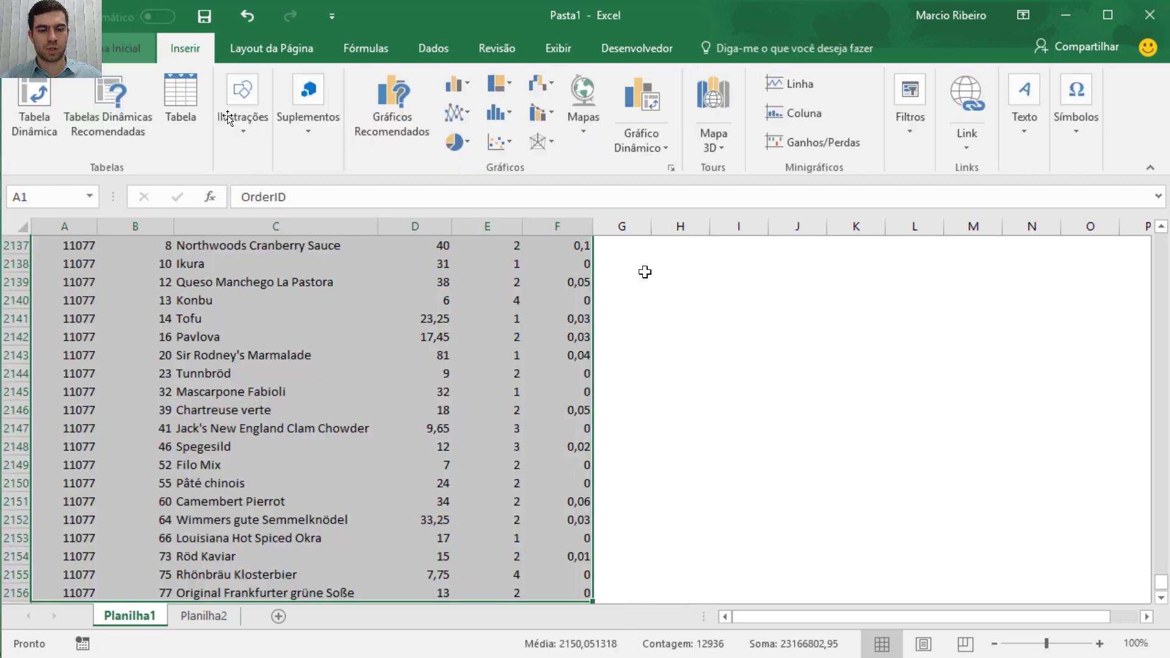
key("t")
key("Return")
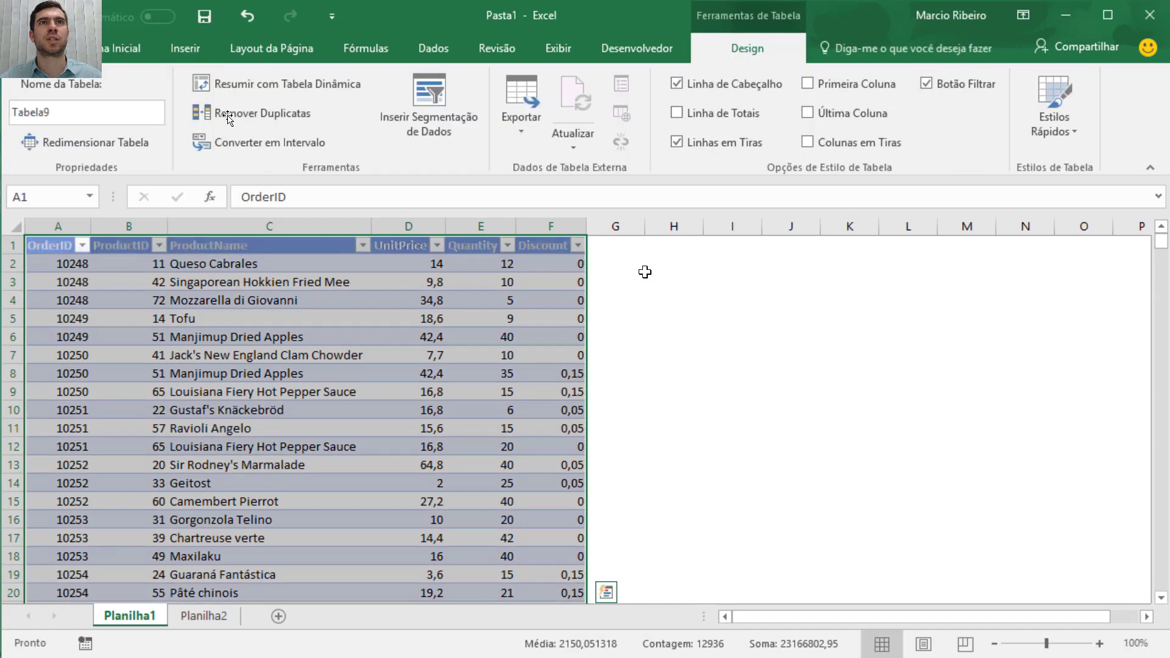
Add a new table column beside Discount by entering the heading Sales in G1
key("Right")
key("Right")
key("Right")
key("Right")
key("Right")
key("Right")
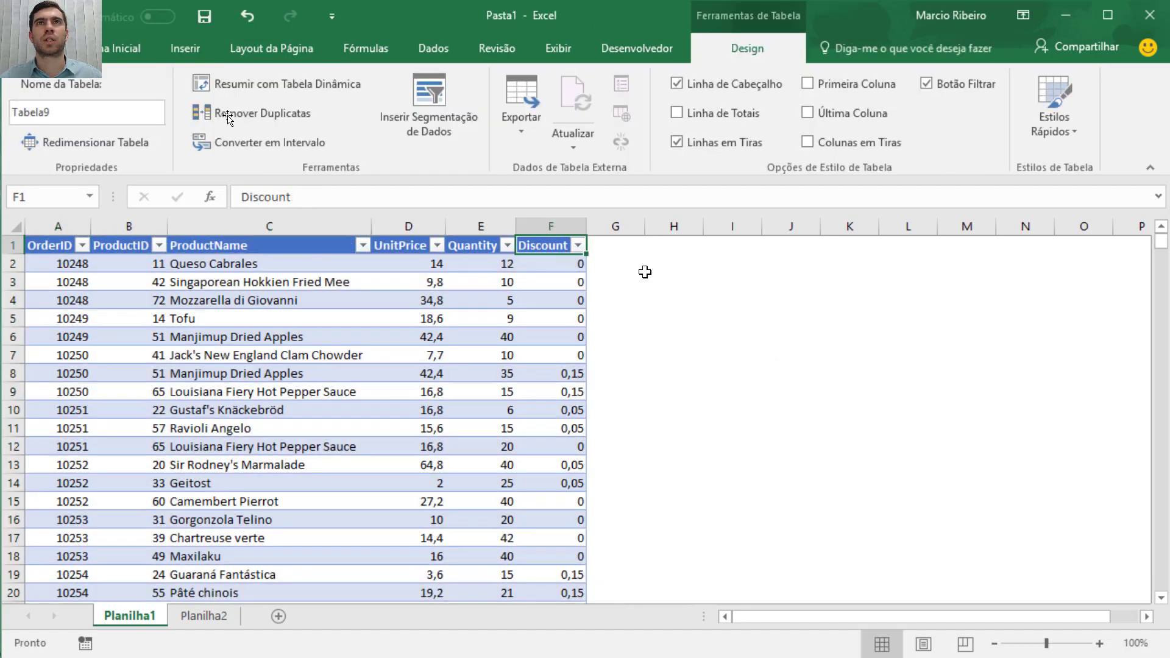
type("Sales")
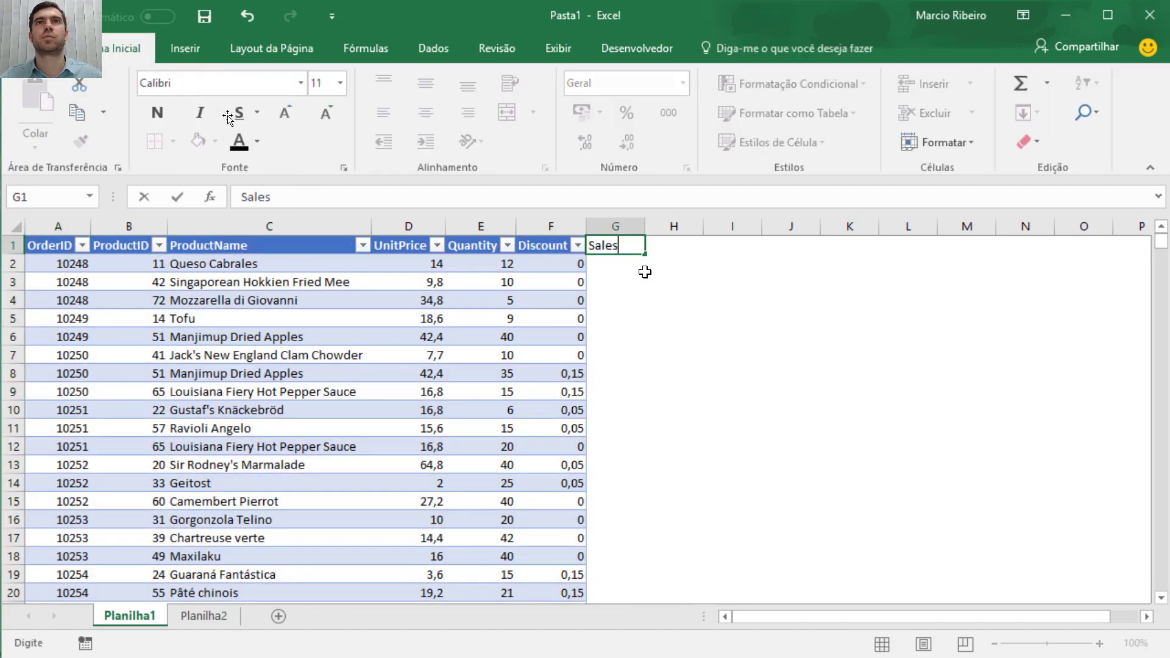
key("ctrl+Return")
key("Down")
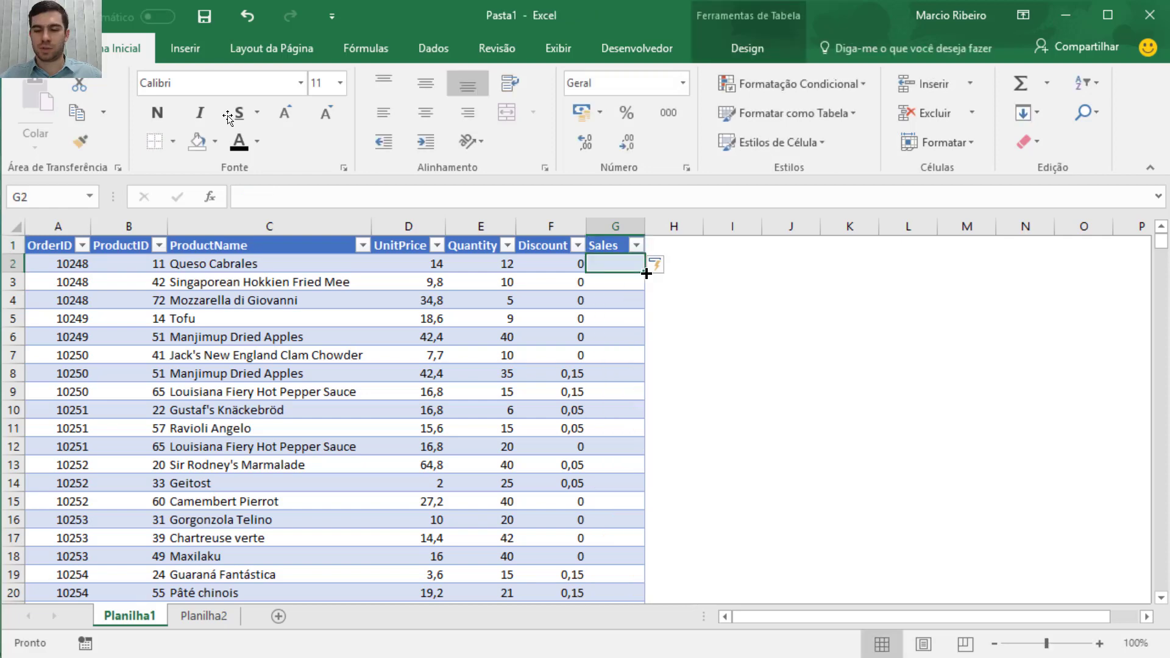
type("=")
key("Left")
key("Left")
key("Left")
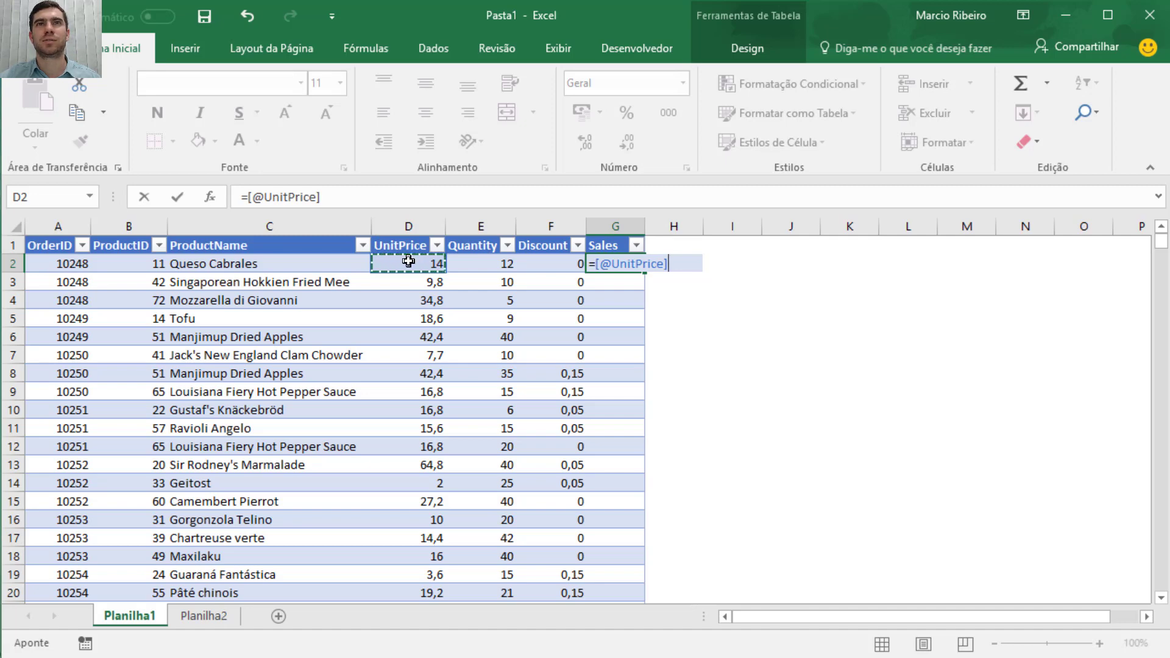
type("*")
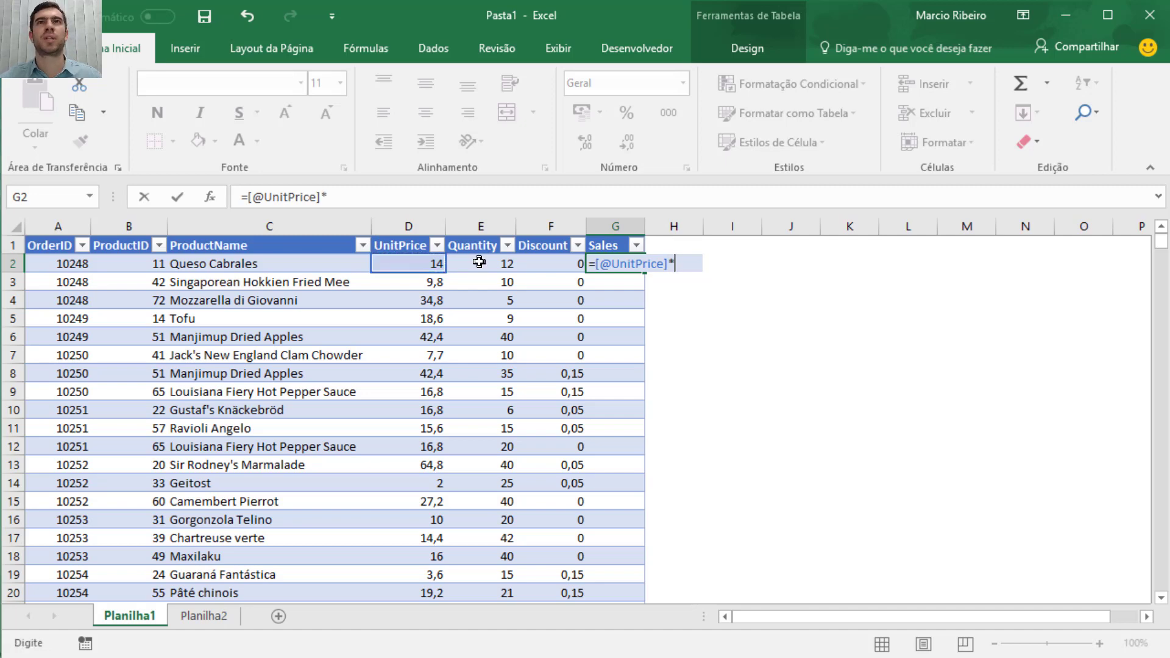
left_click(524, 263)
left_click(480, 263)
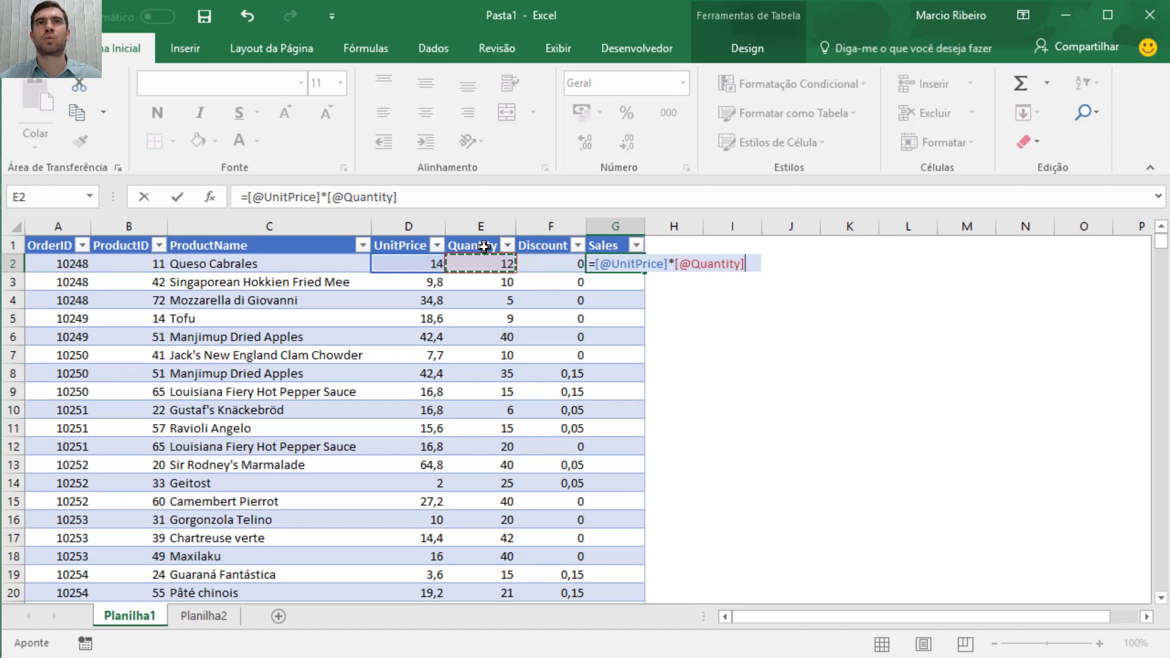
type("-(")
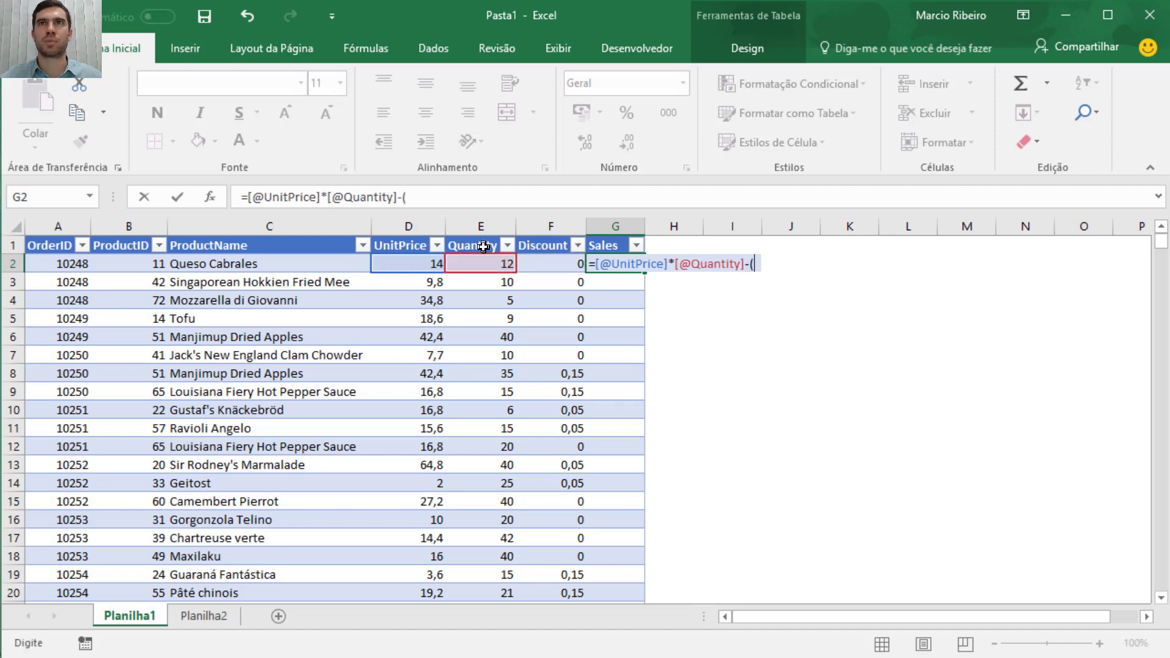
type("1-")
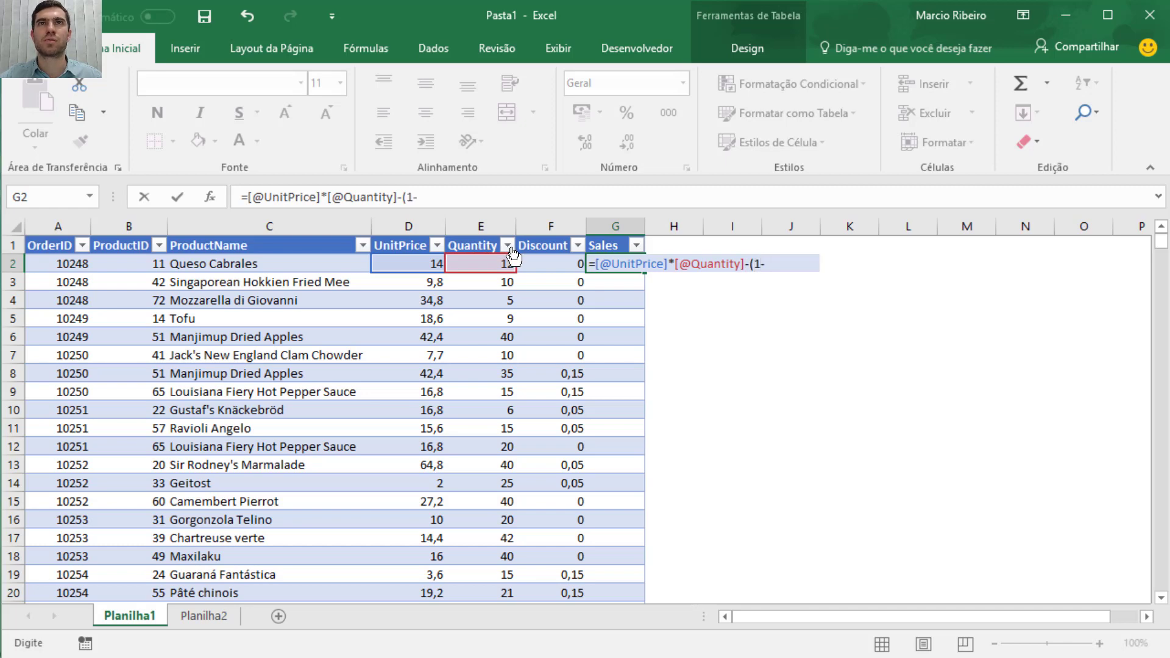
key("BackSpace")
key("BackSpace")
key("BackSpace")
key("BackSpace")
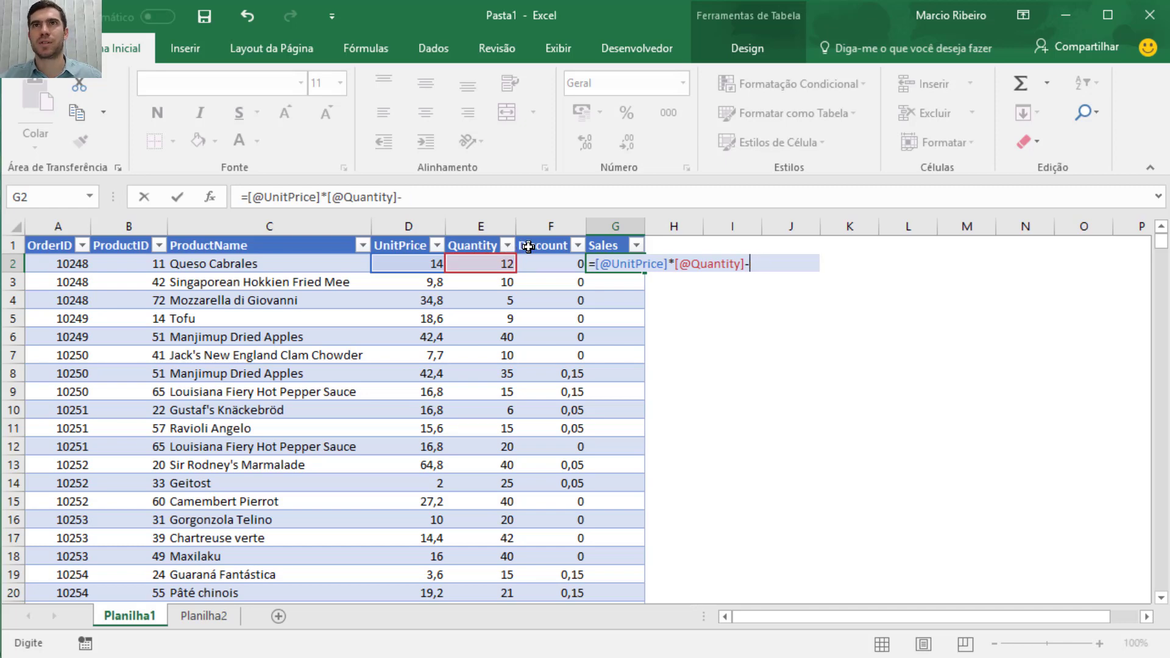
type("*")
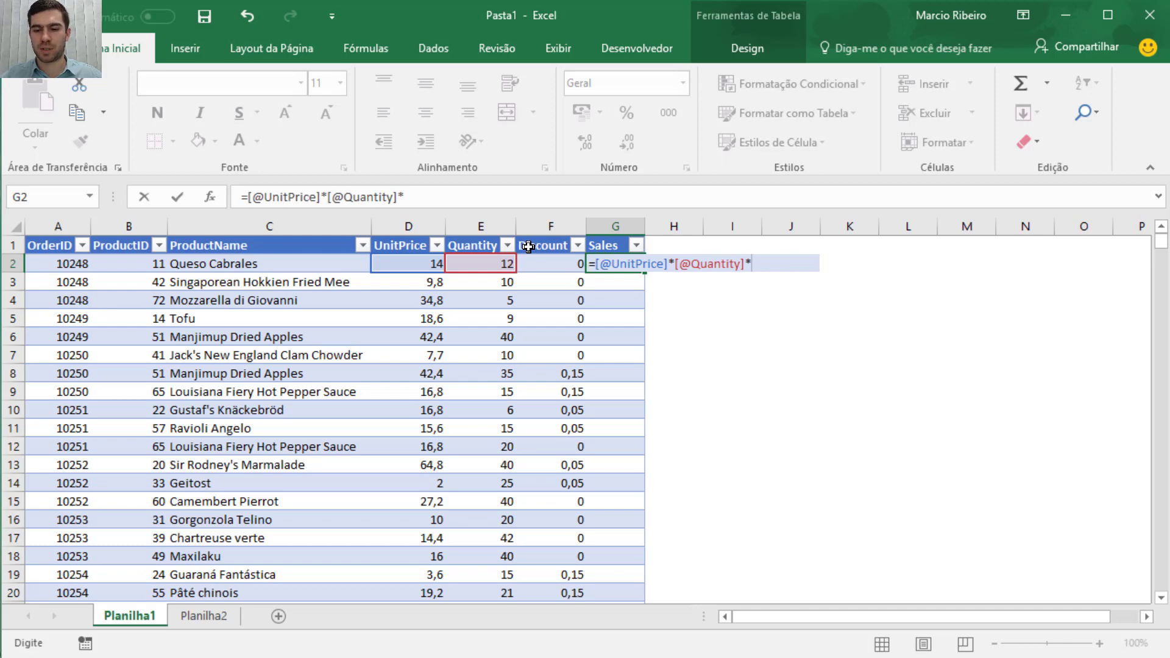
left_click(557, 260)
type(")")
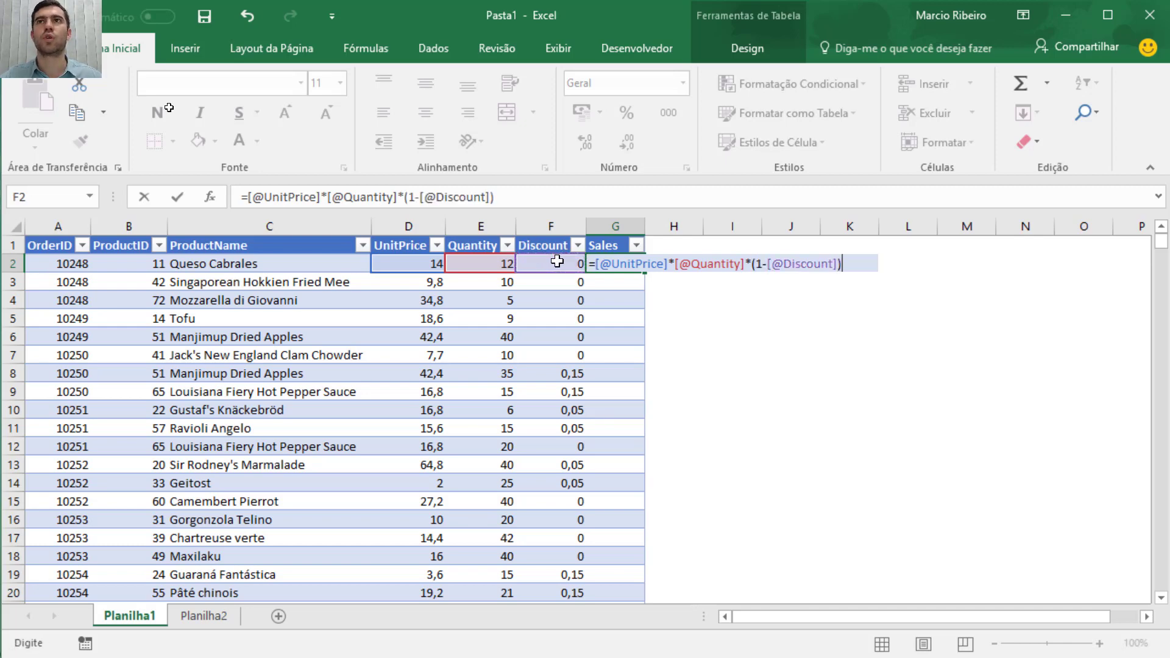
key("Return")
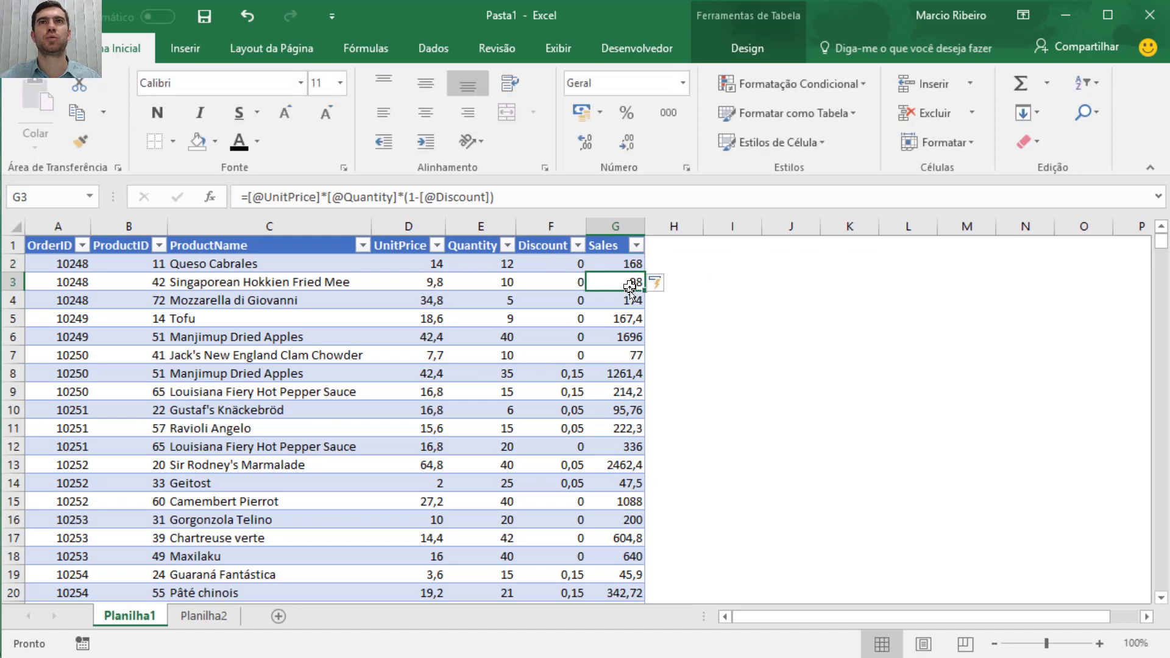
Check the formula in the Sales cells G4, G5 and G6
left_click(631, 301)
left_click(624, 320)
left_click(622, 337)
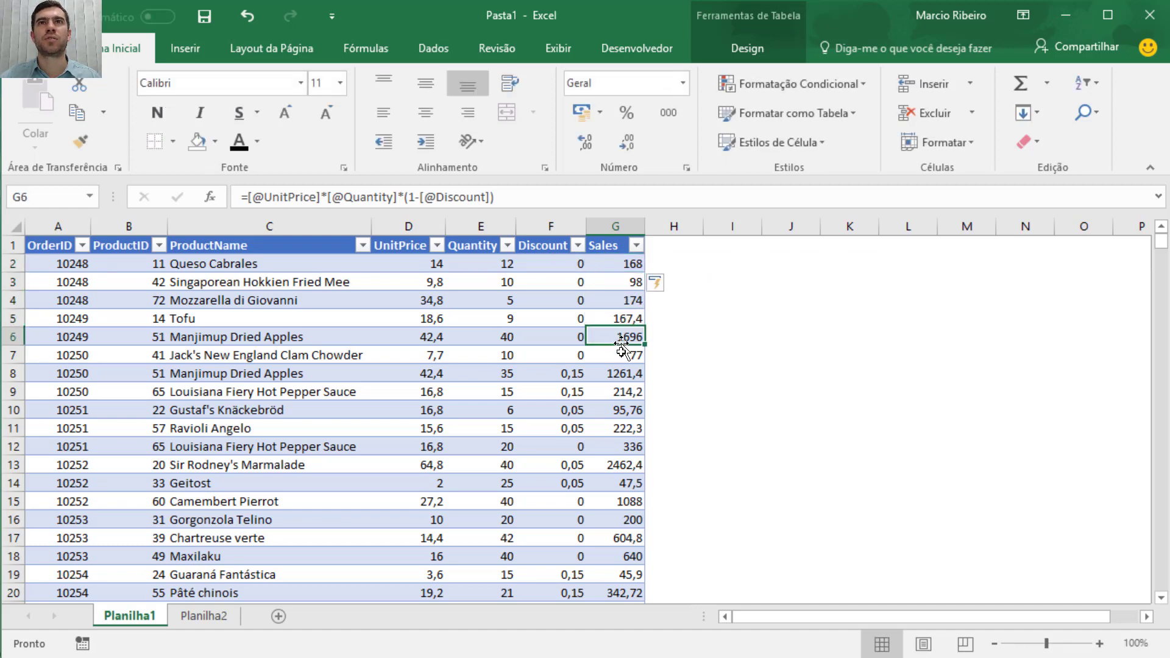
Check the formula in the Sales cells G7, G8, G9 and G2
left_click(622, 355)
left_click(620, 369)
left_click(620, 393)
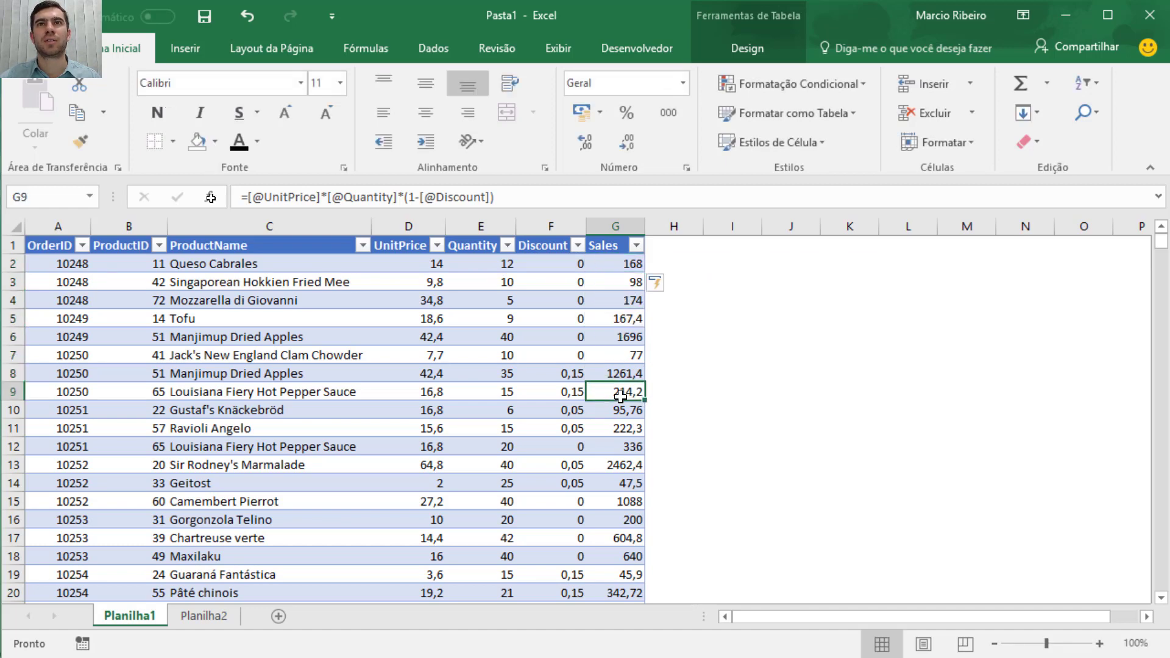
left_click(625, 263)
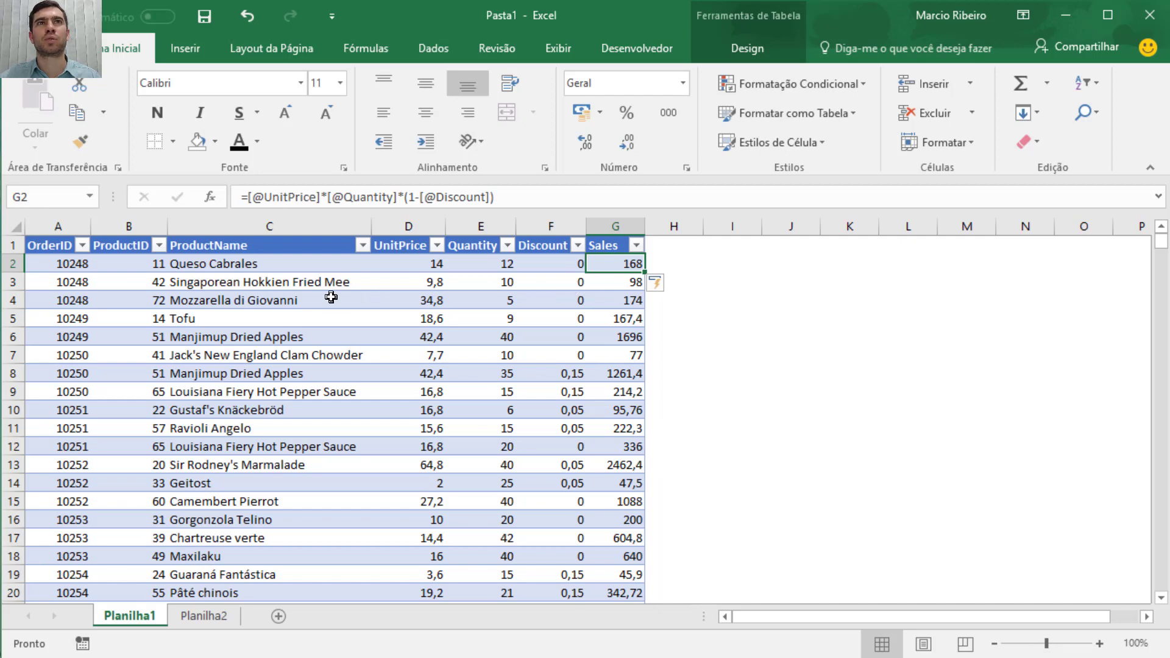
Start a new table style and give its whole-table element (Tabela Inteira) outline and inside borders
left_click(753, 51)
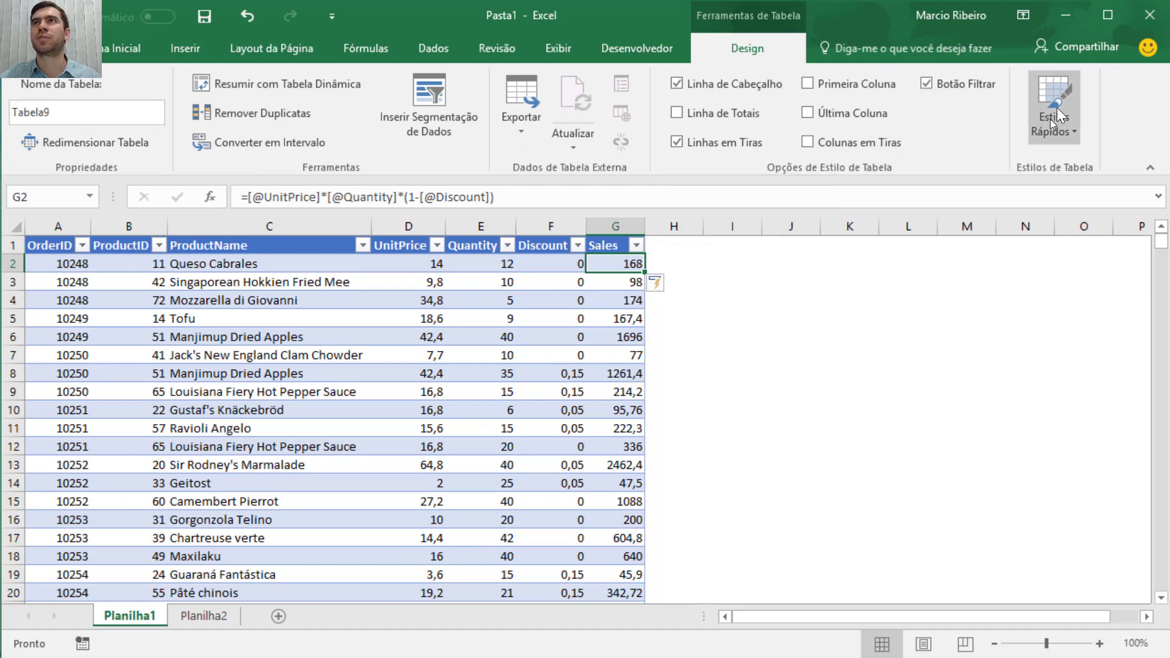
left_click(1064, 137)
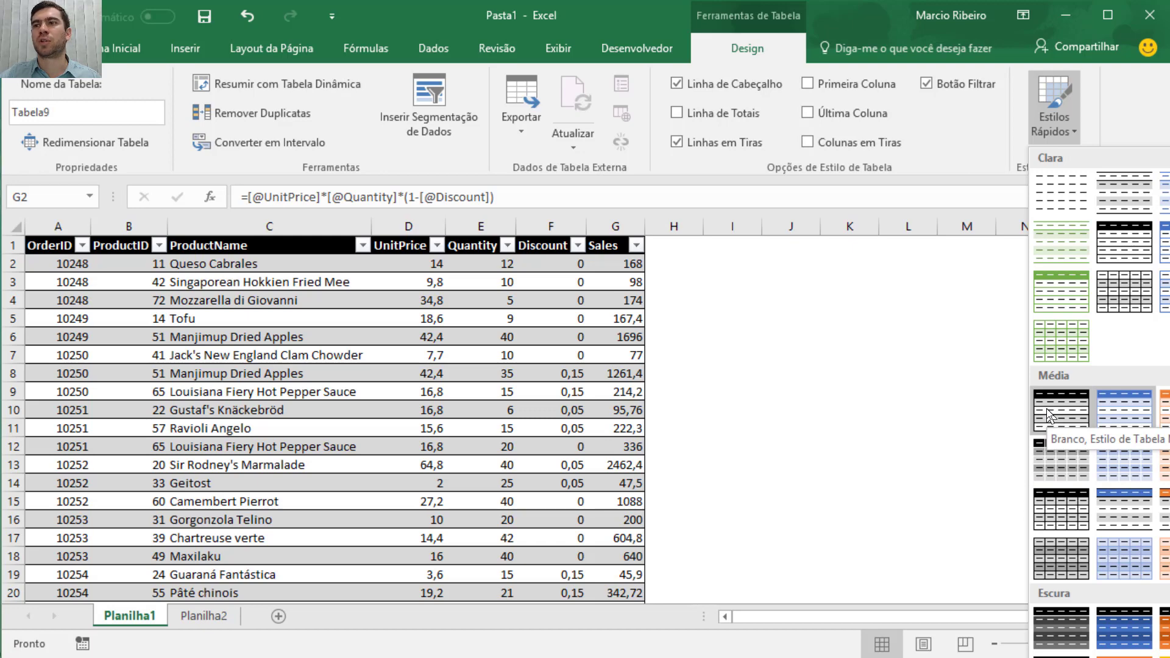
left_click(1097, 657)
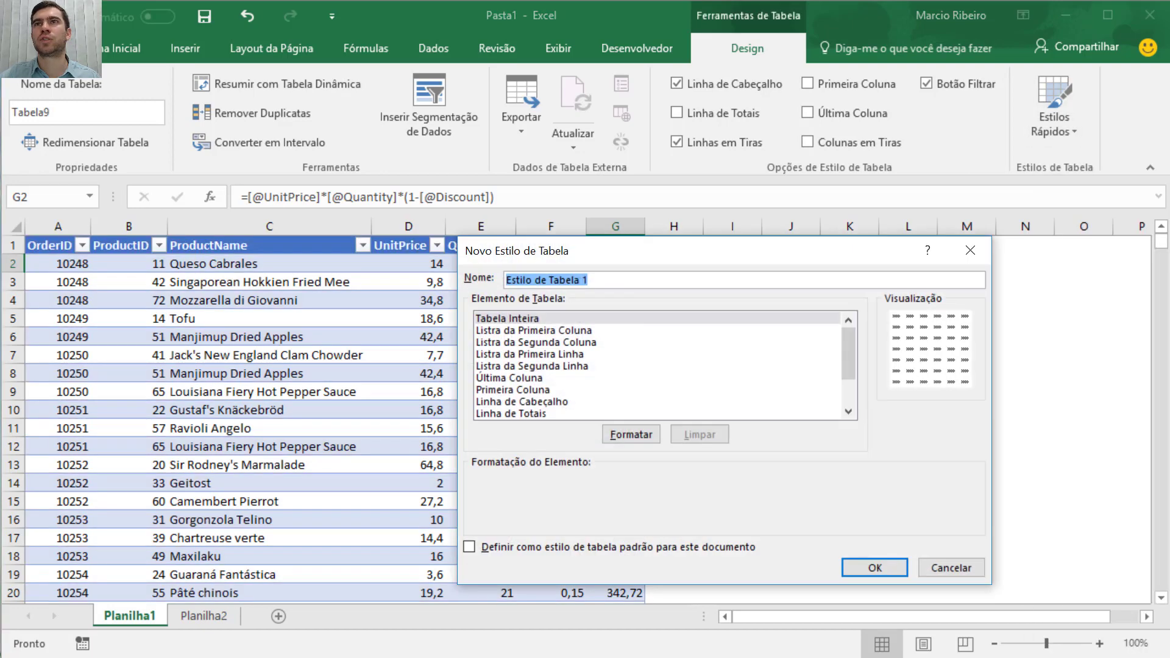
left_click(508, 319)
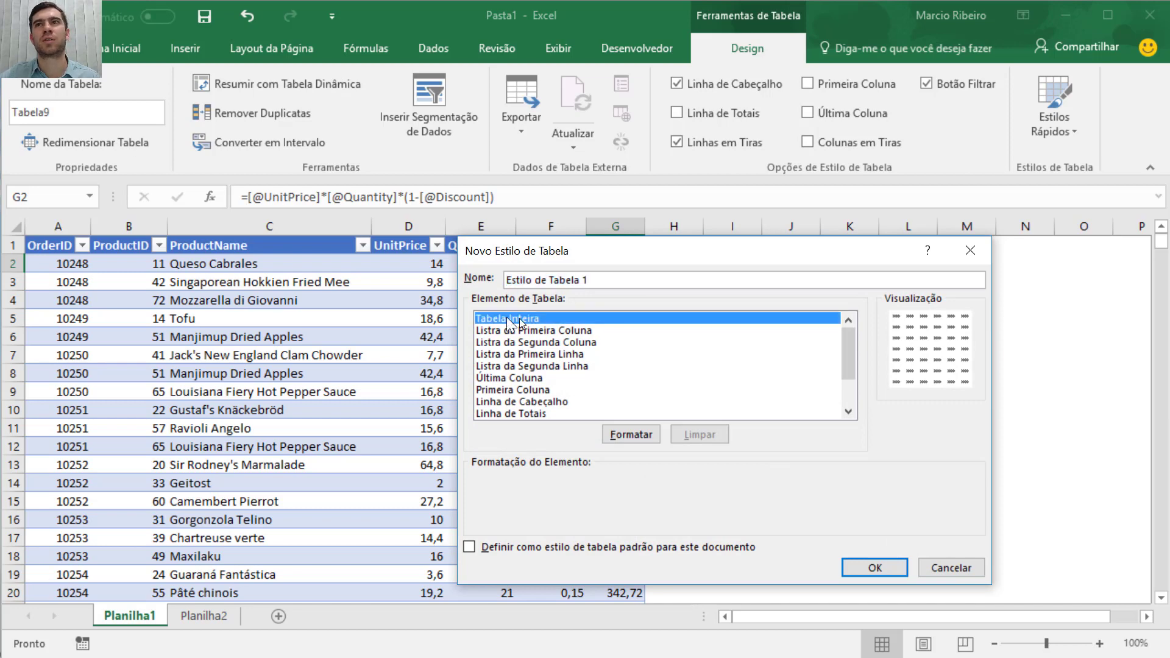
left_click(645, 437)
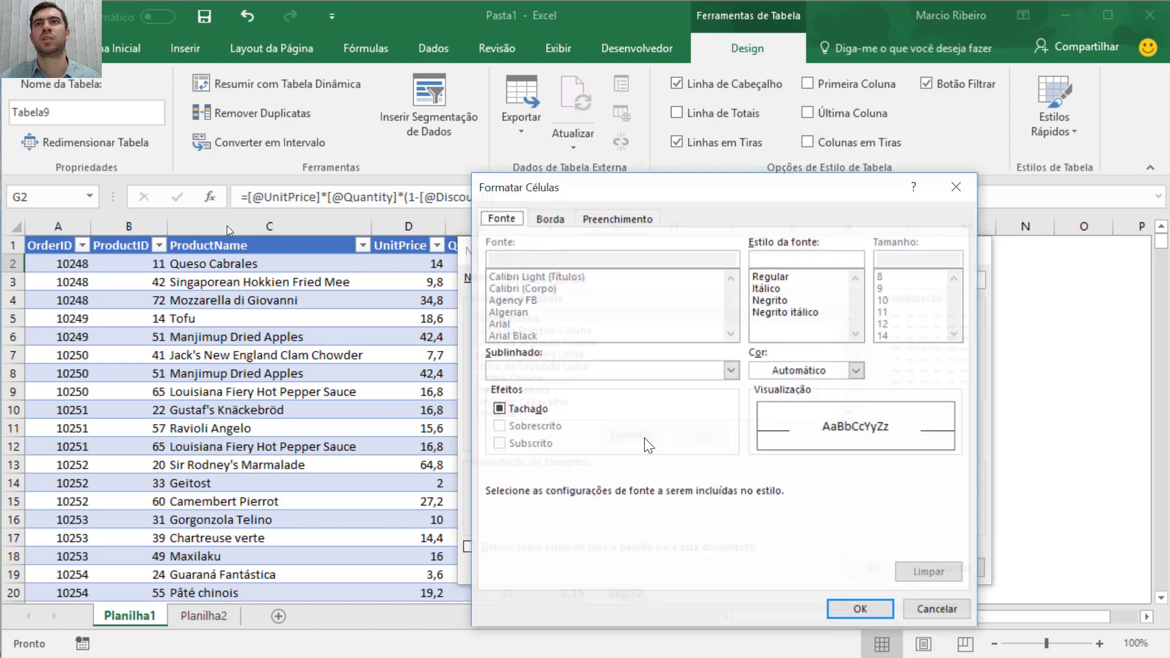
left_click(615, 219)
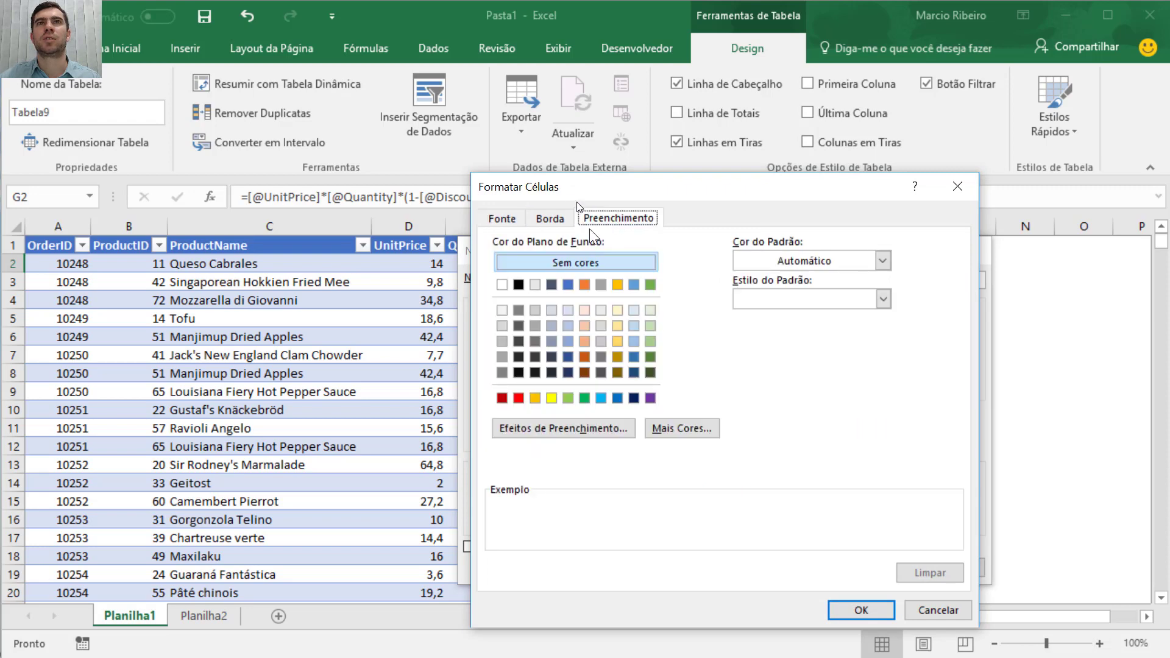
left_click(556, 219)
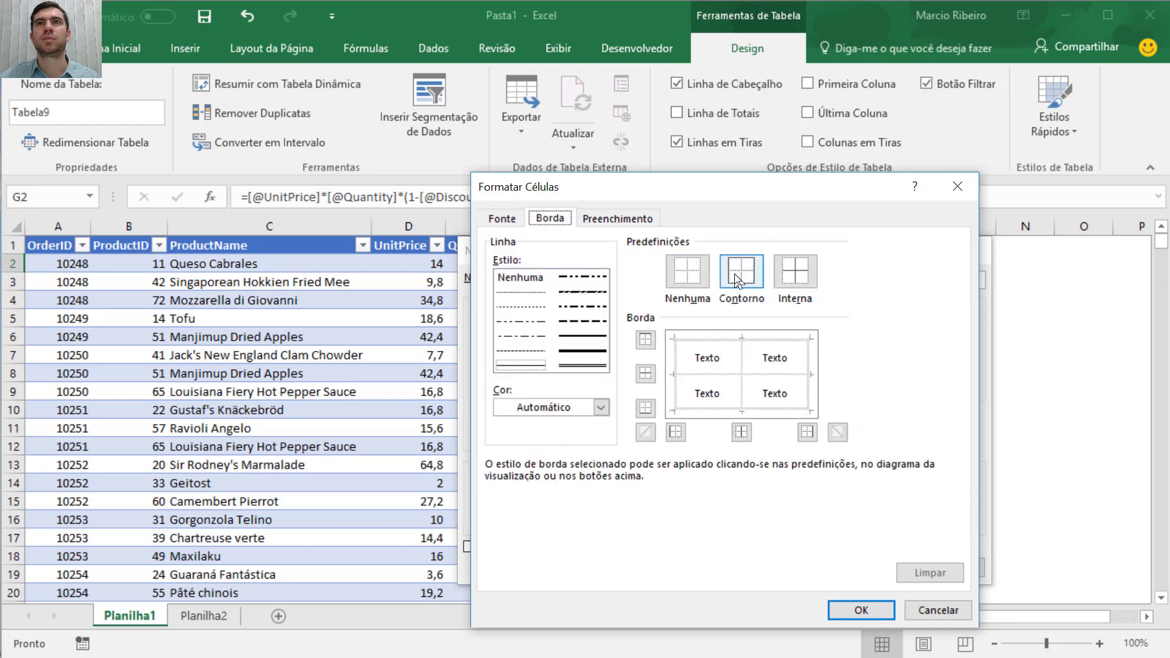
left_click(794, 277)
left_click(861, 610)
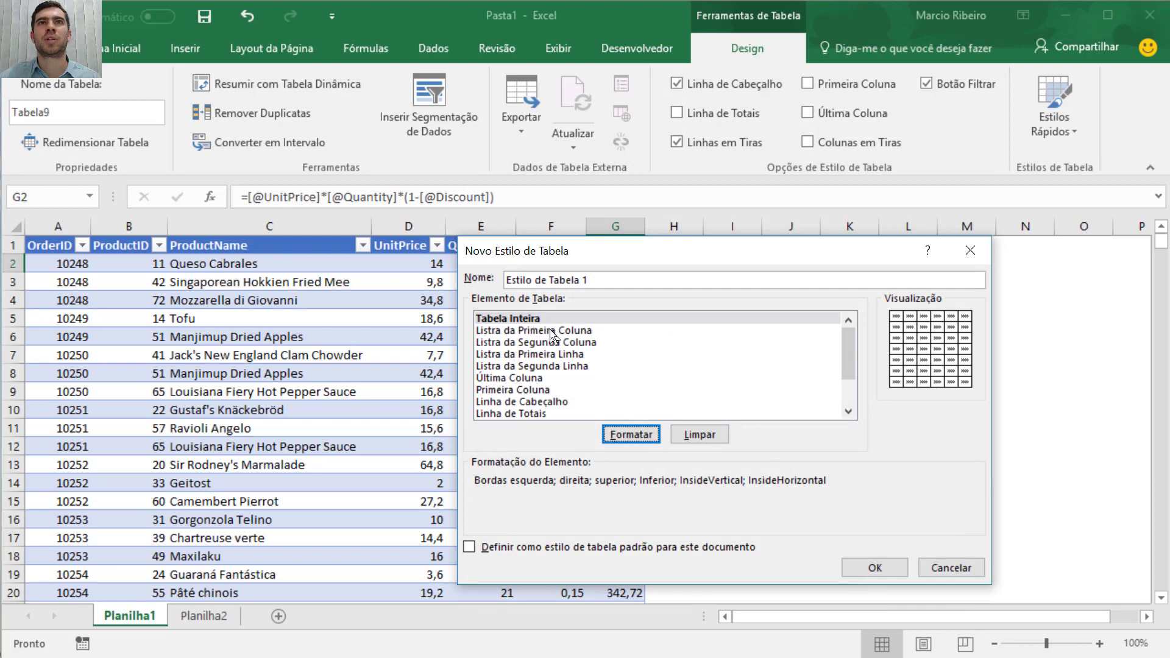
Format the style's first row stripe (Listra da Primeira Linha) with a white bold font and a black fill
left_click(544, 354)
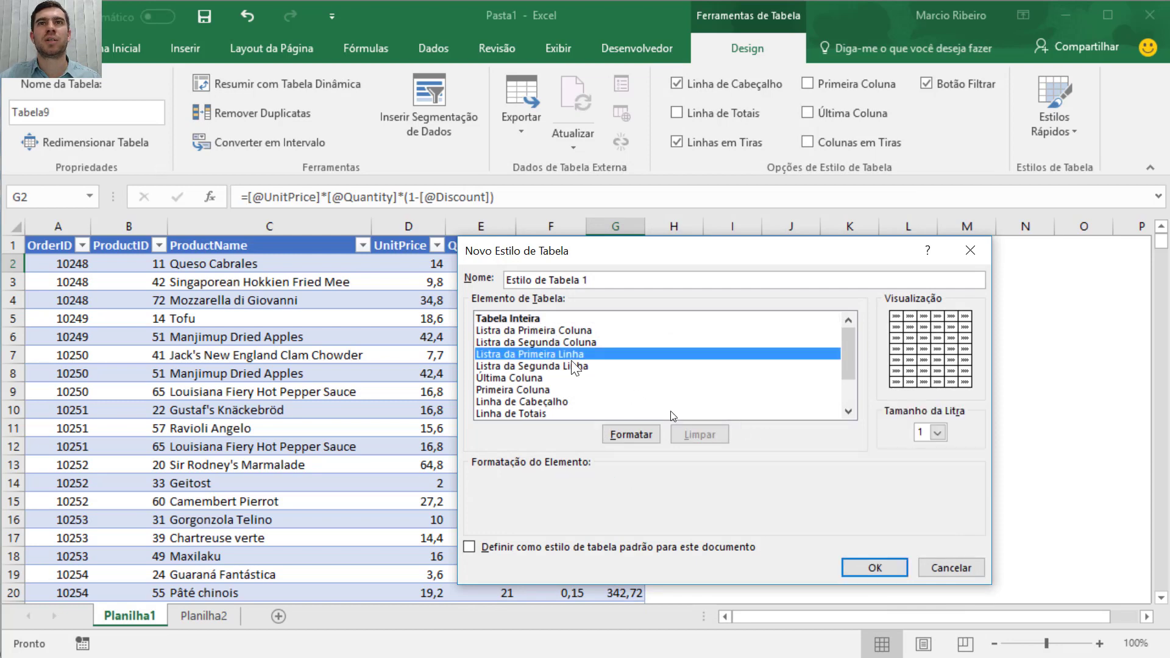
left_click(645, 434)
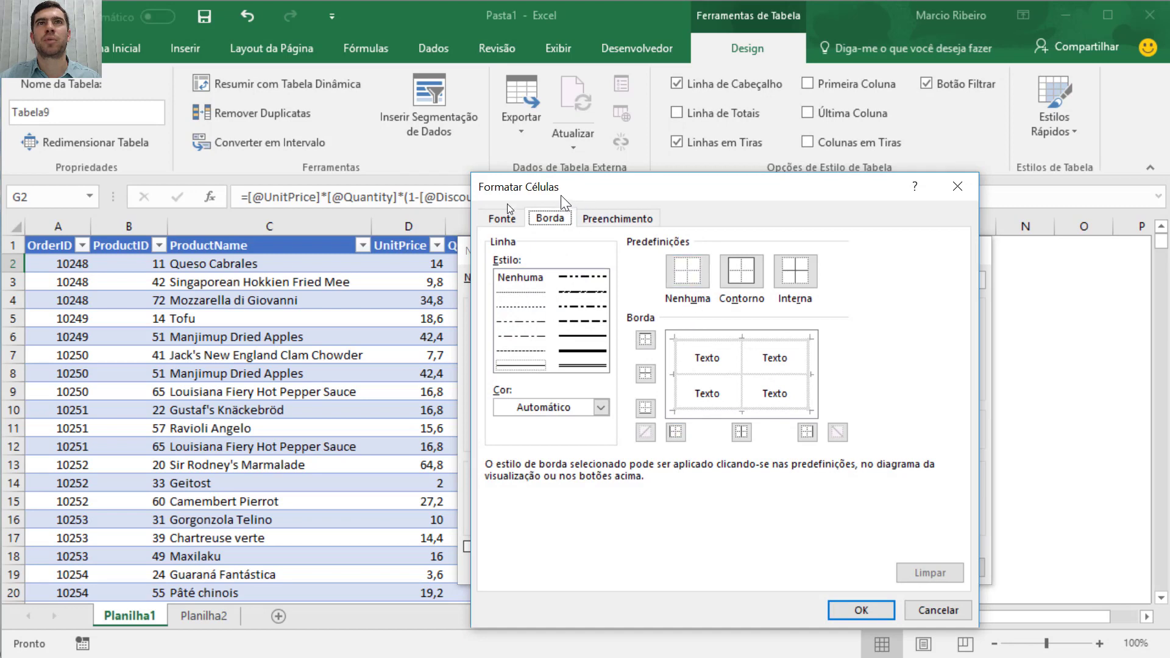
left_click(502, 218)
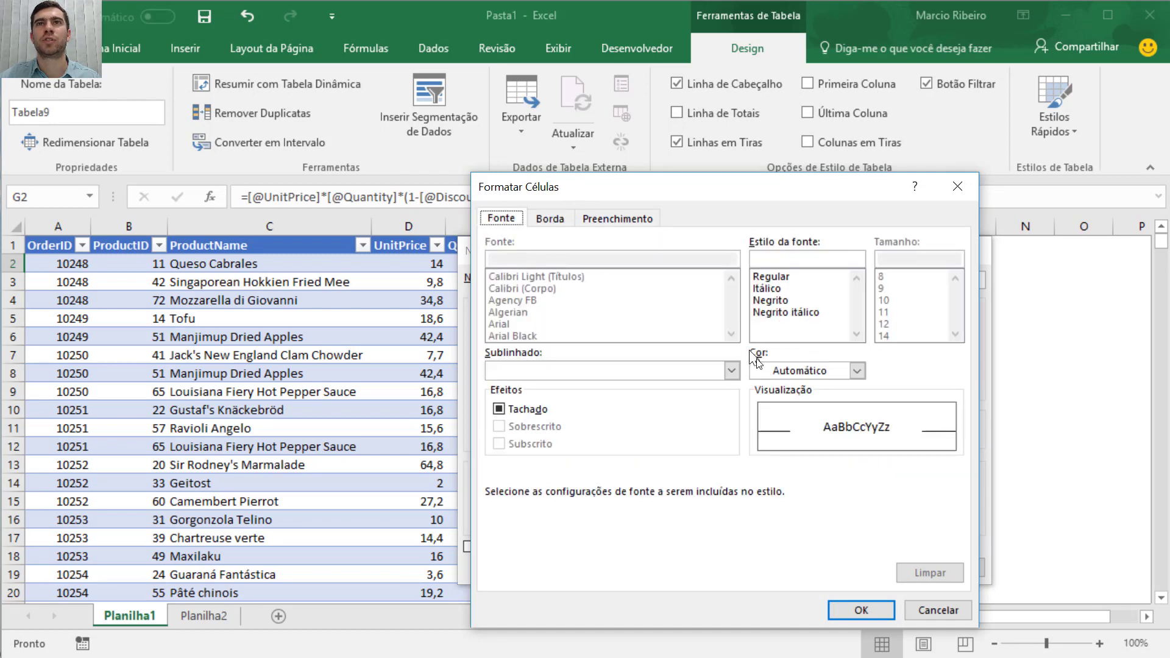
left_click(857, 370)
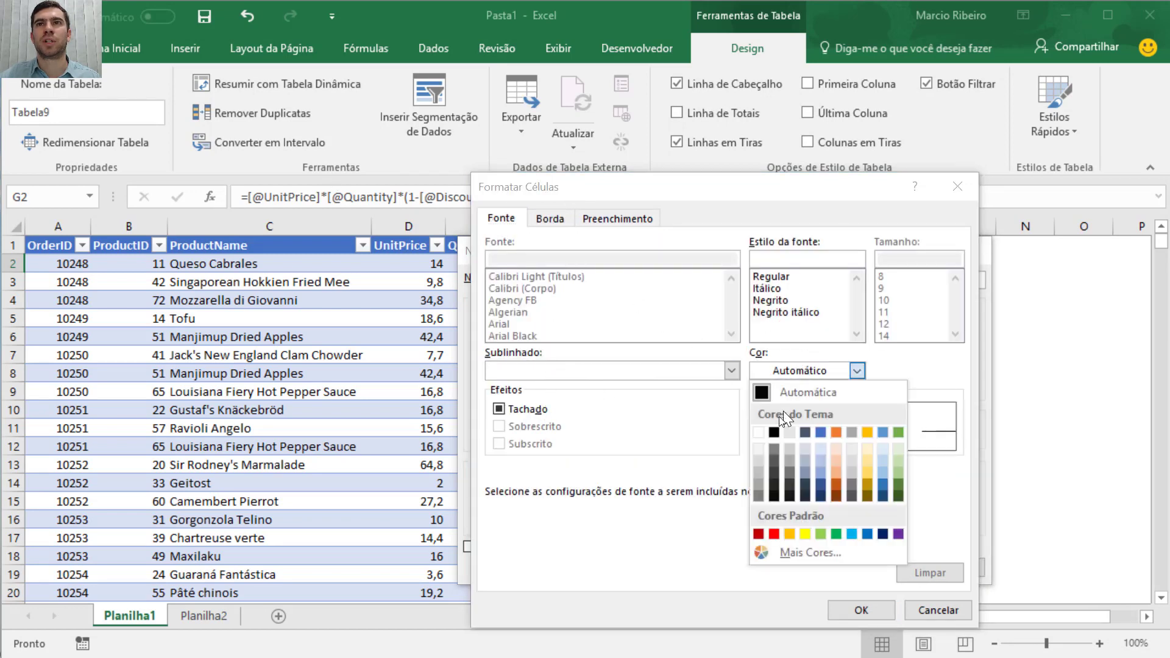
left_click(758, 432)
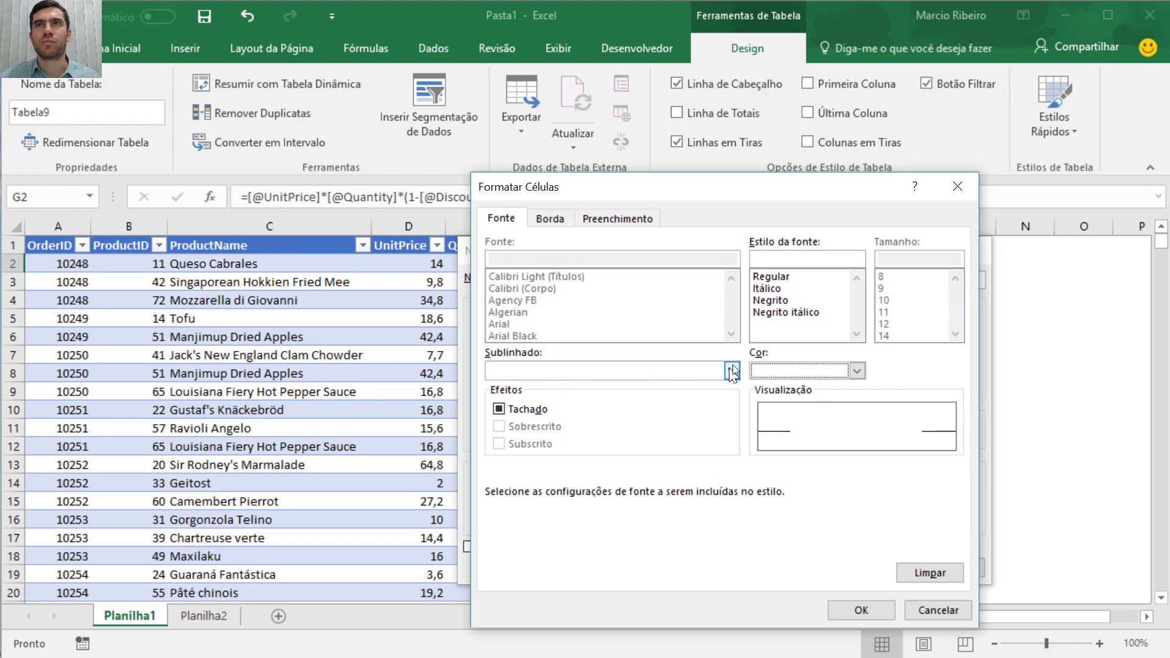
left_click(775, 299)
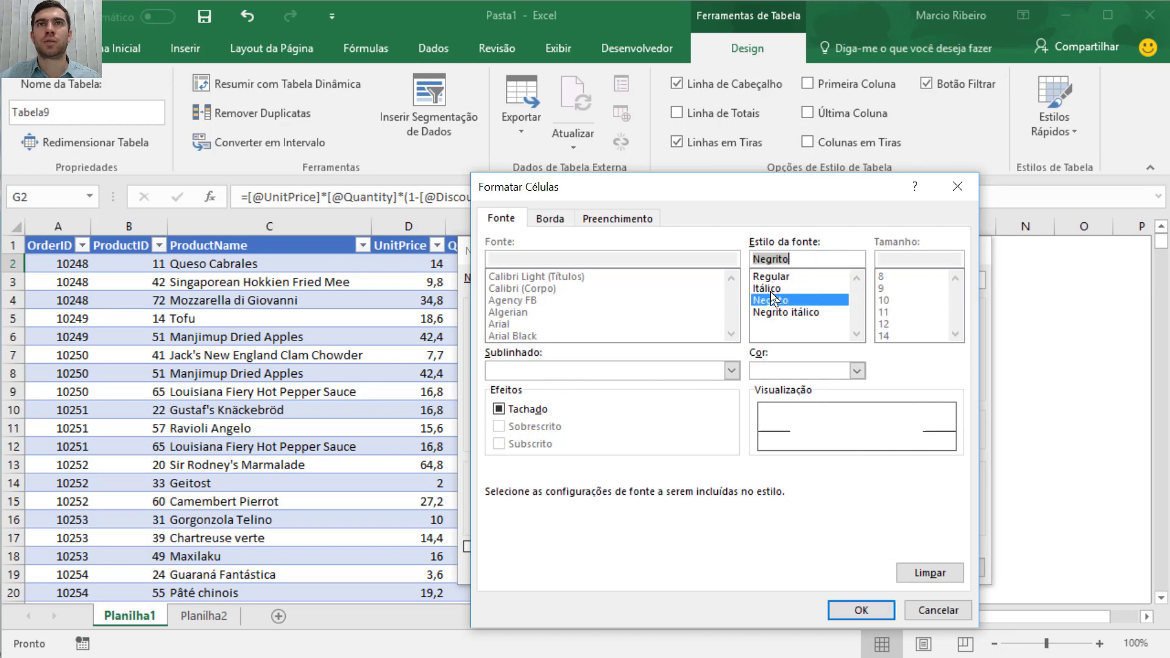
left_click(618, 218)
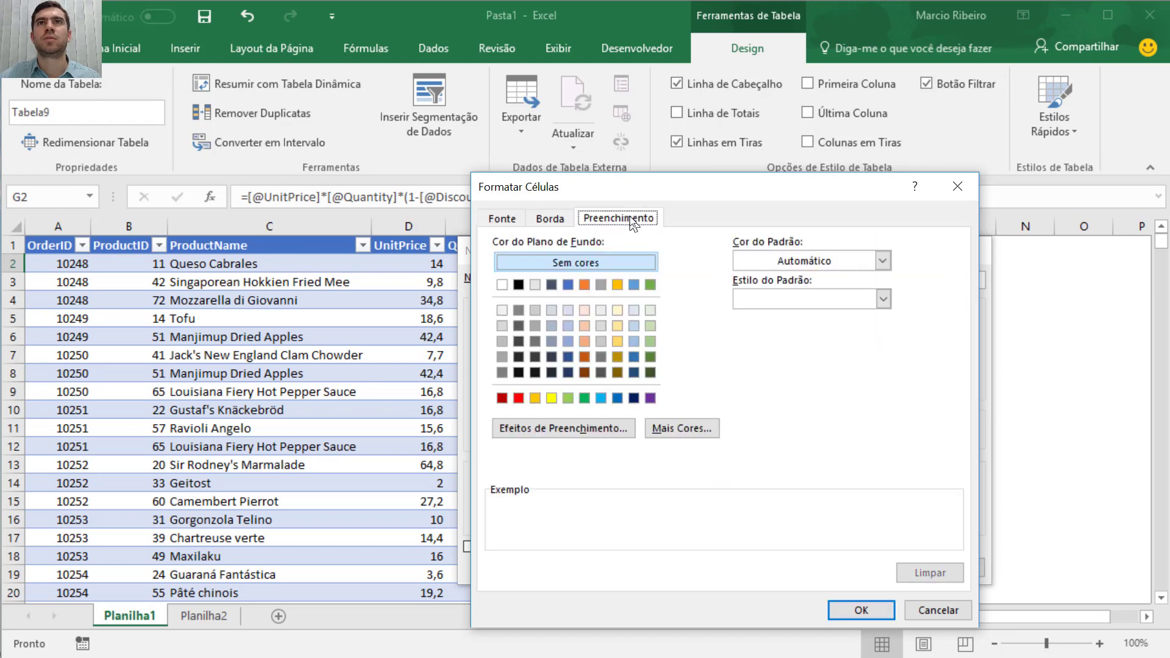
left_click(521, 285)
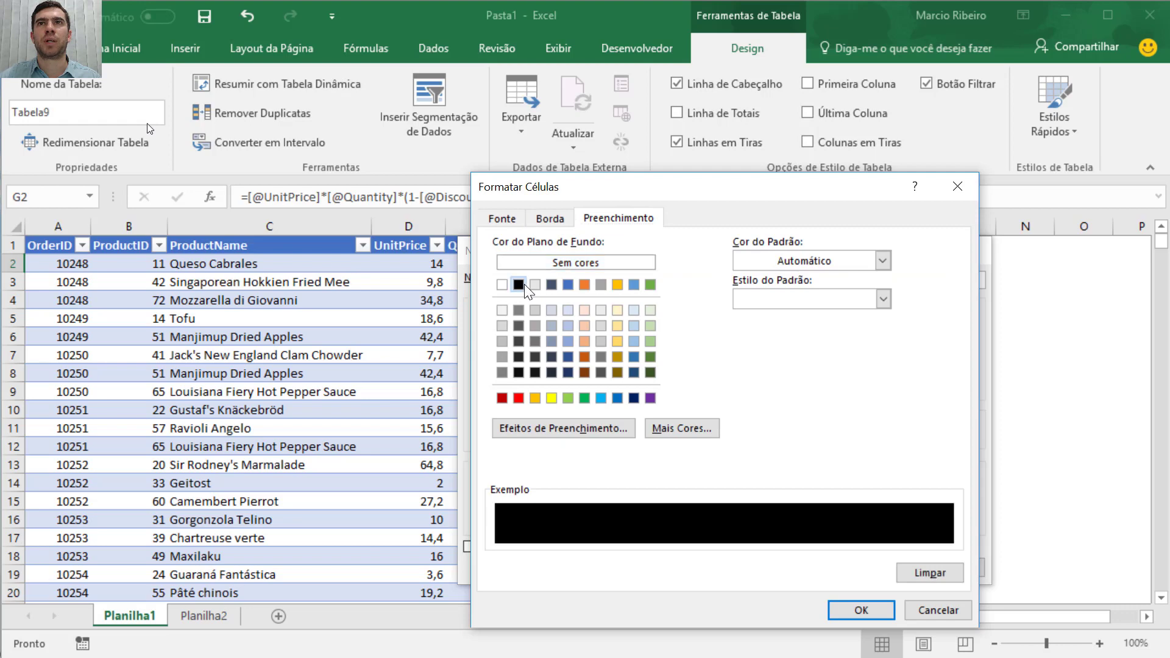
left_click(861, 610)
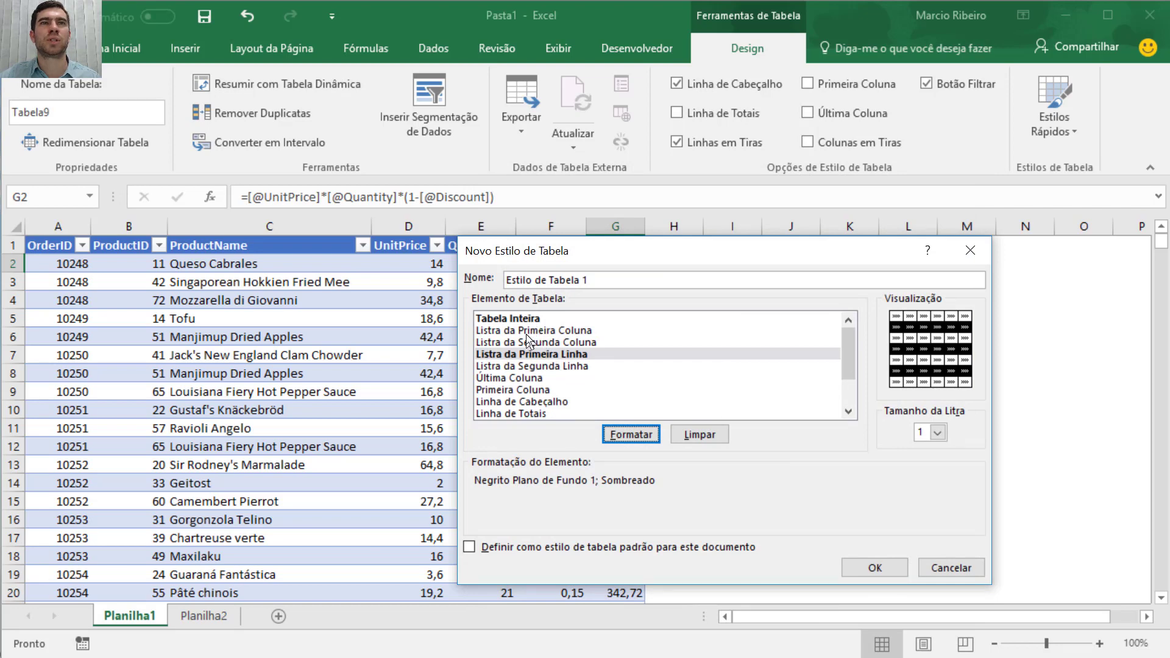
Change the fill of the first row stripe (Listra da Primeira Linha) to light grey
left_click(546, 400)
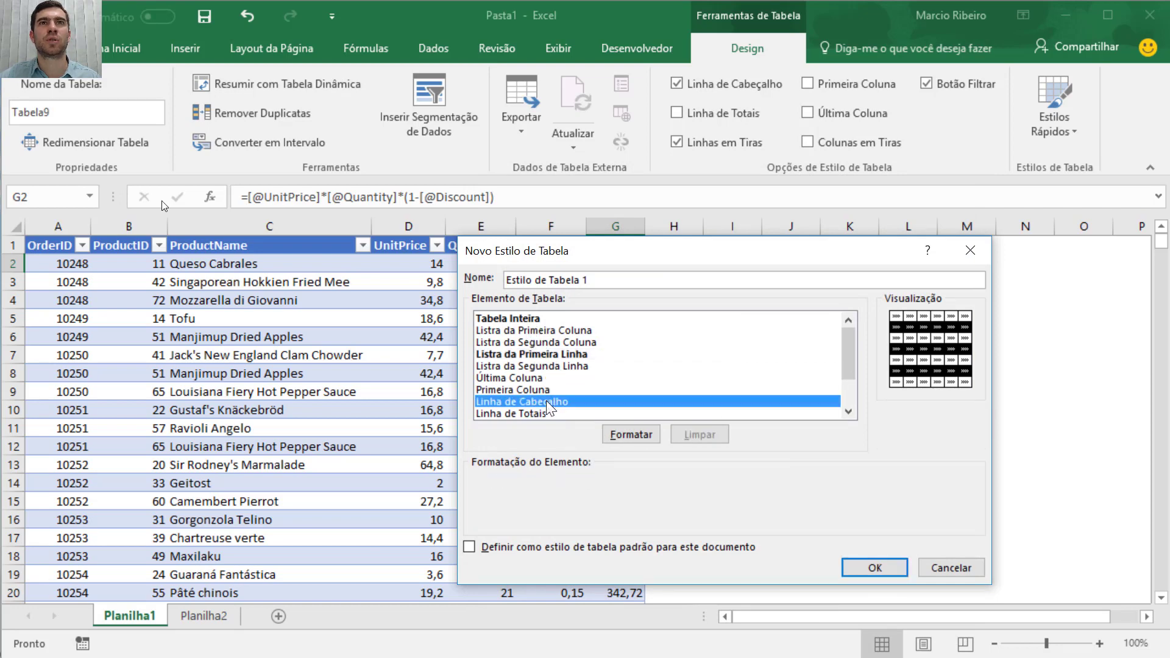
scroll(548, 390, "down", 2)
scroll(561, 386, "up", 2)
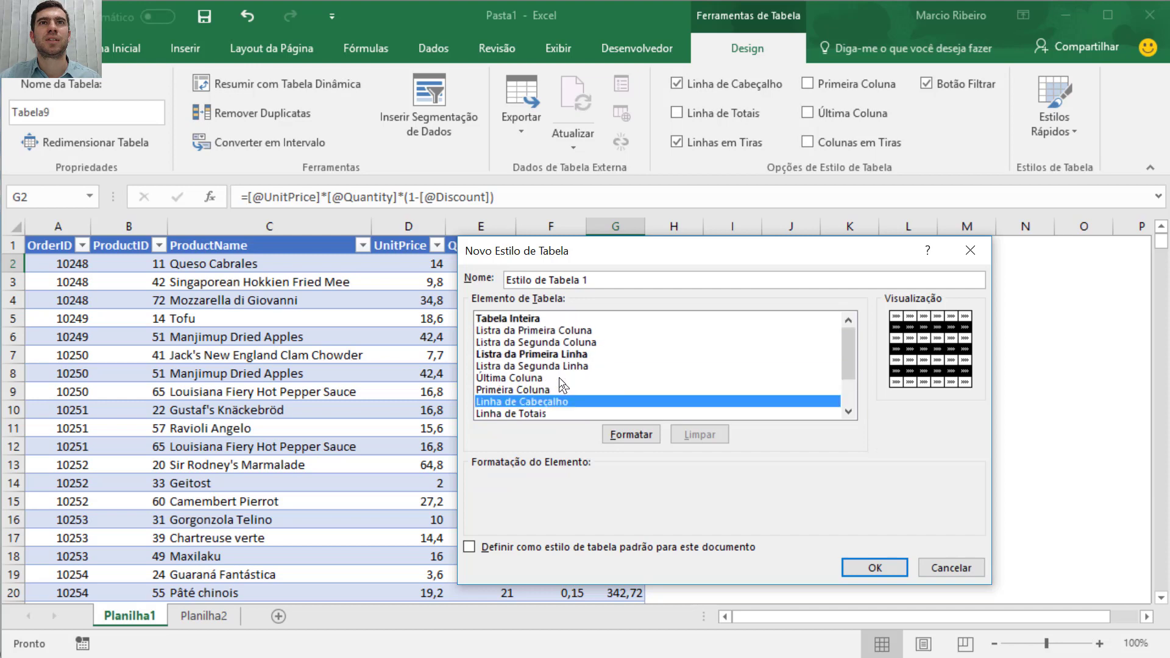
left_click(535, 353)
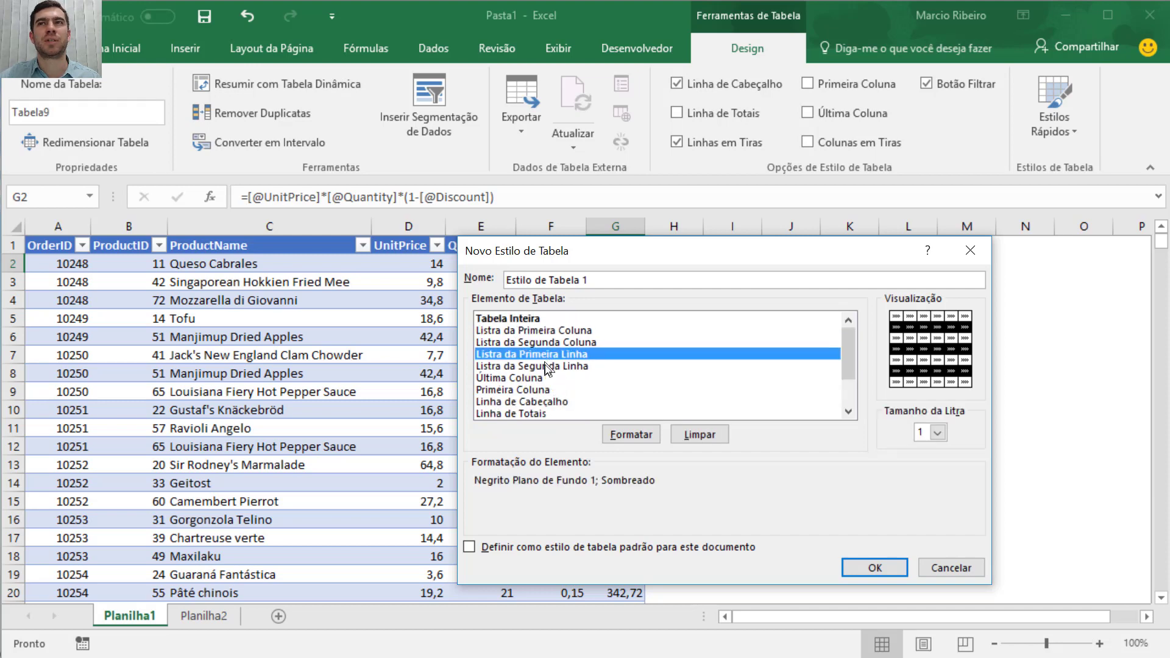
left_click(620, 435)
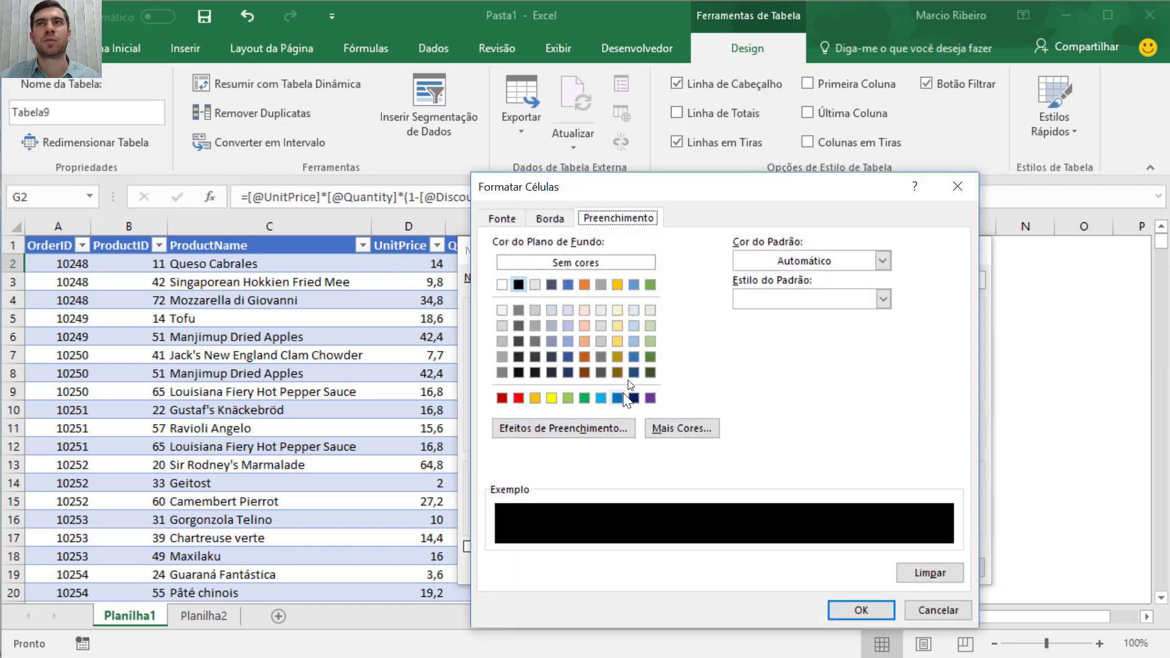
left_click(502, 327)
left_click(502, 342)
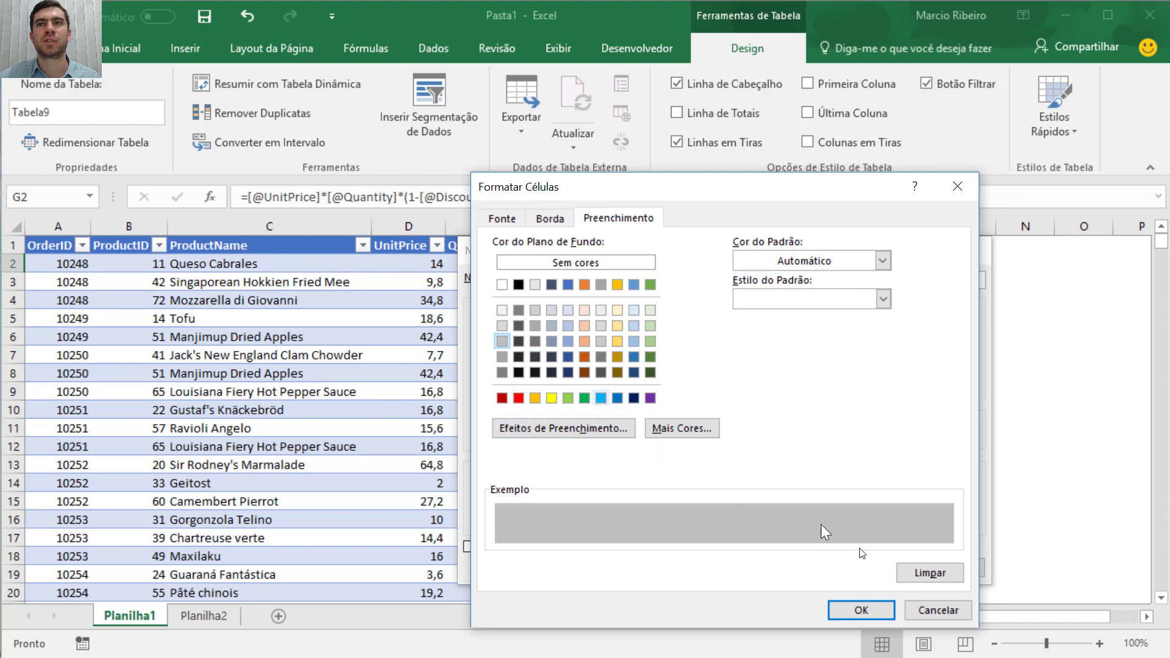
left_click(860, 610)
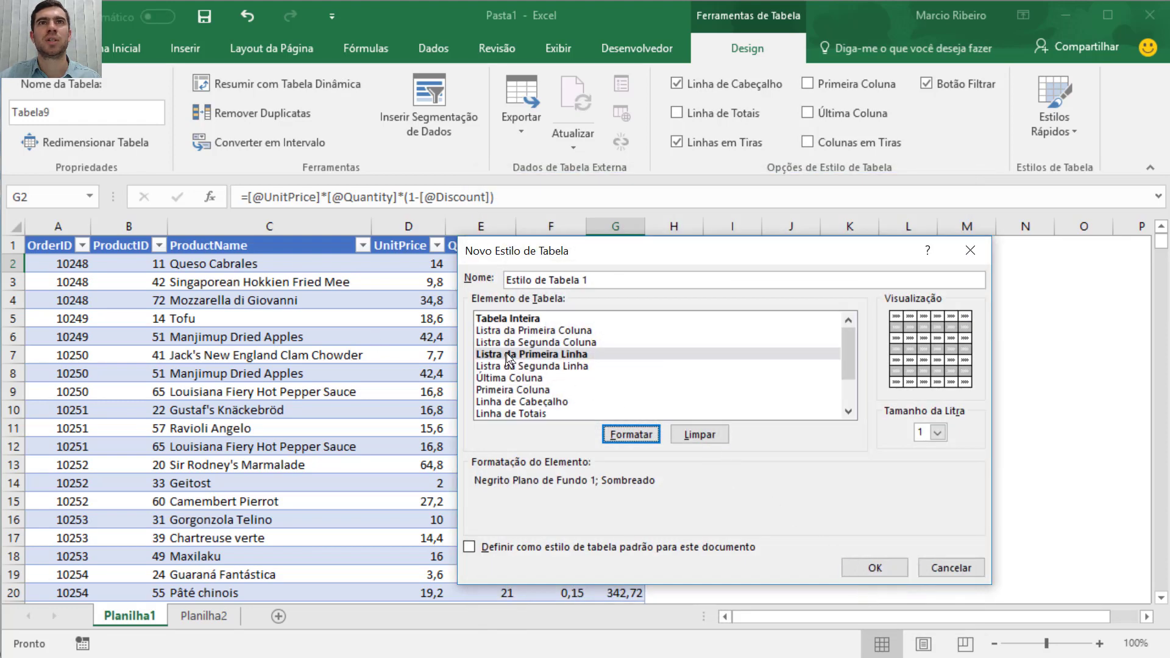
Set the fill of the second row stripe (Listra da Segunda Linha) to white
left_click(524, 354)
left_click(531, 366)
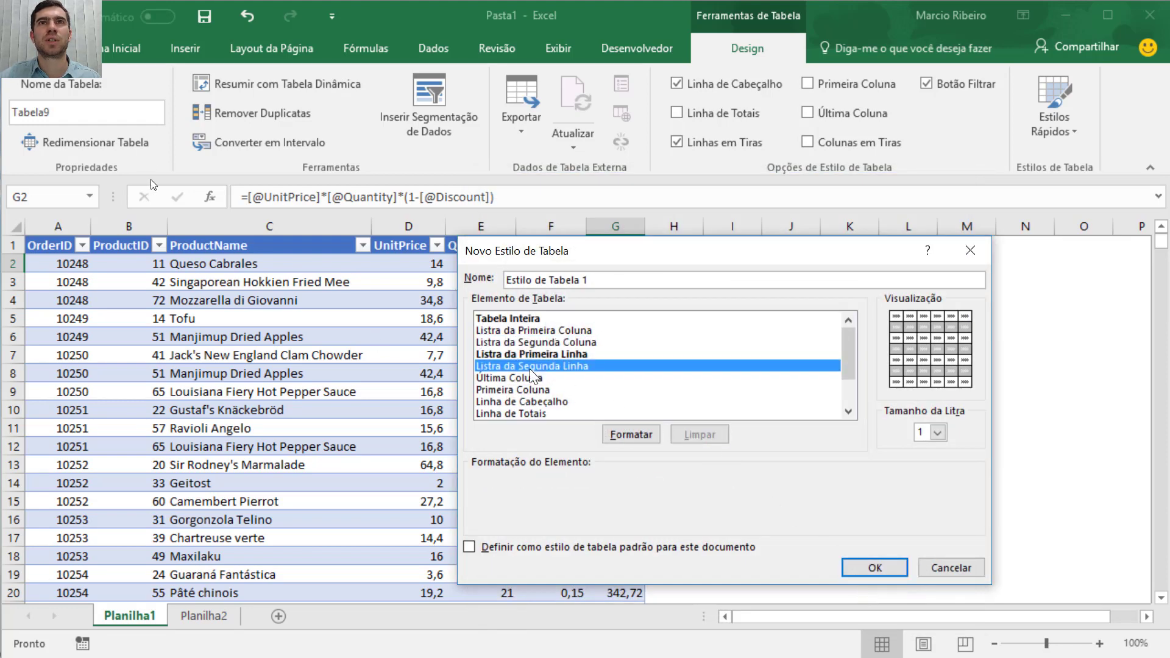
left_click(645, 440)
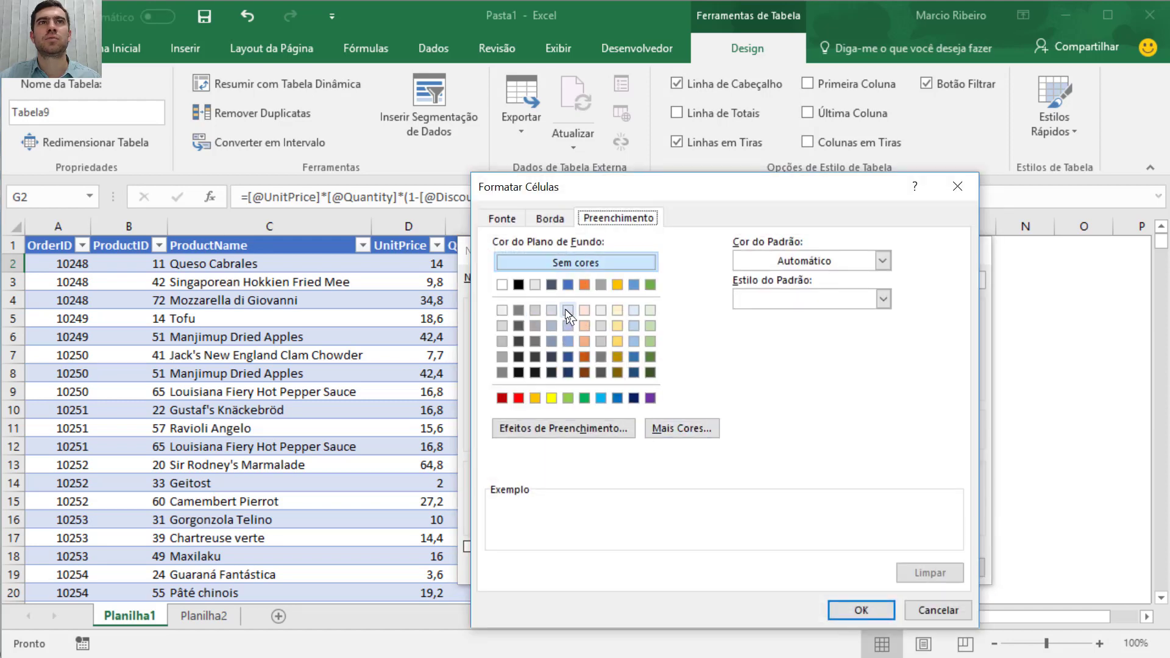
left_click(502, 285)
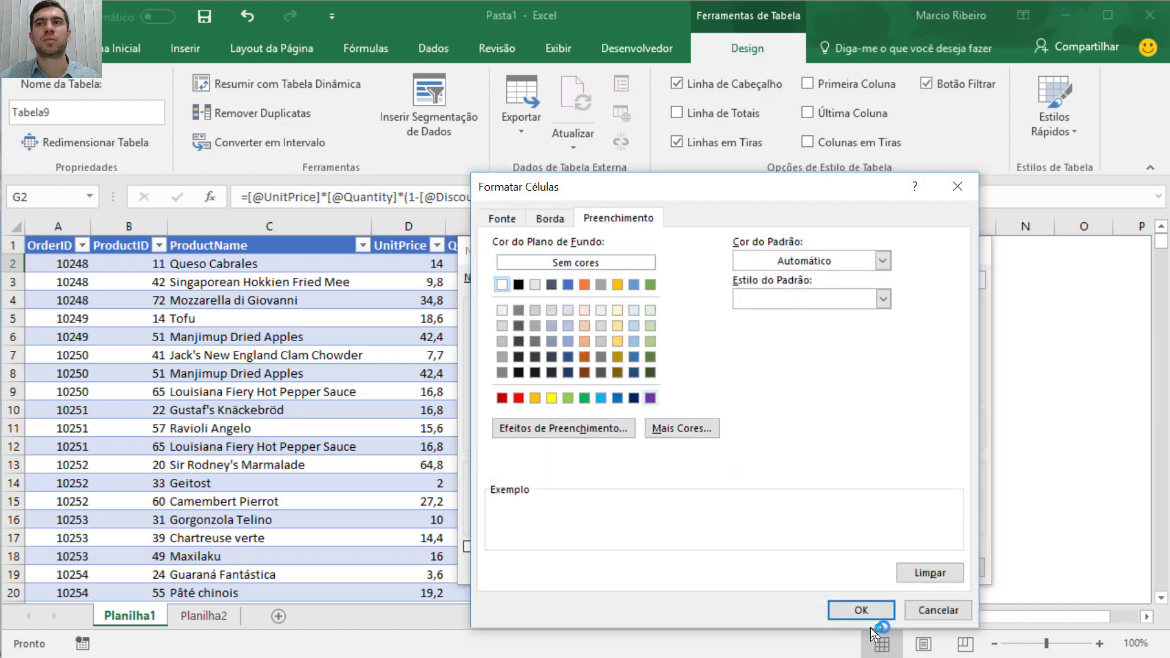
left_click(861, 610)
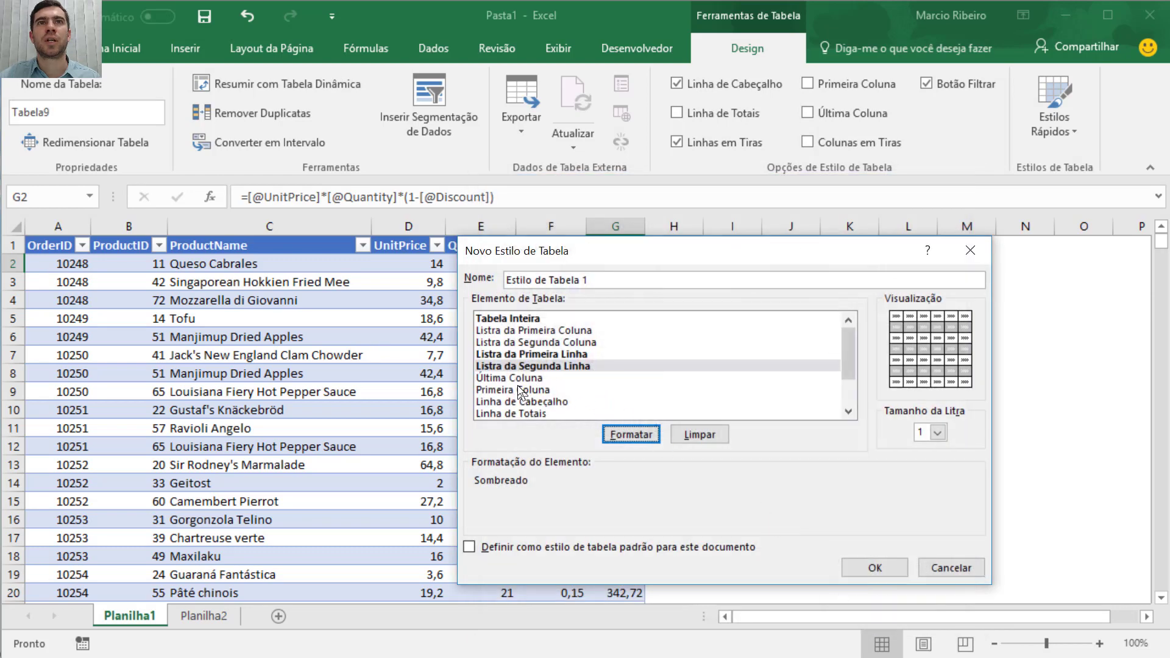
Format the style's header row (Linha de Cabeçalho) with a black fill and a white font
left_click(529, 401)
left_click(641, 434)
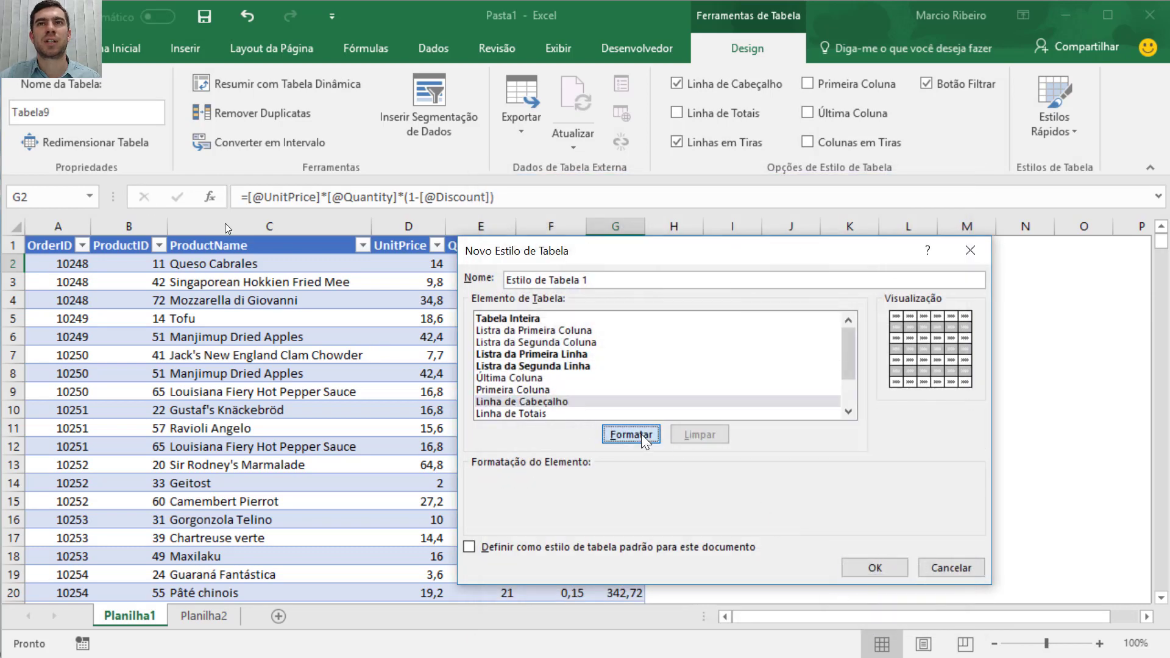
left_click(518, 284)
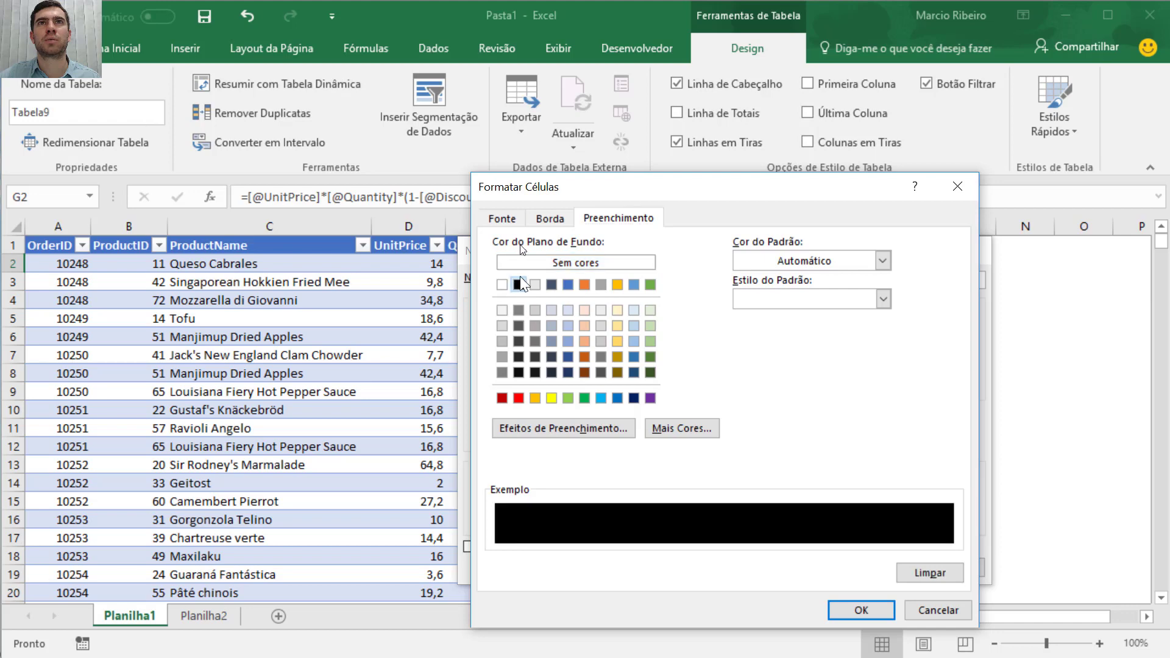
left_click(511, 218)
left_click(803, 373)
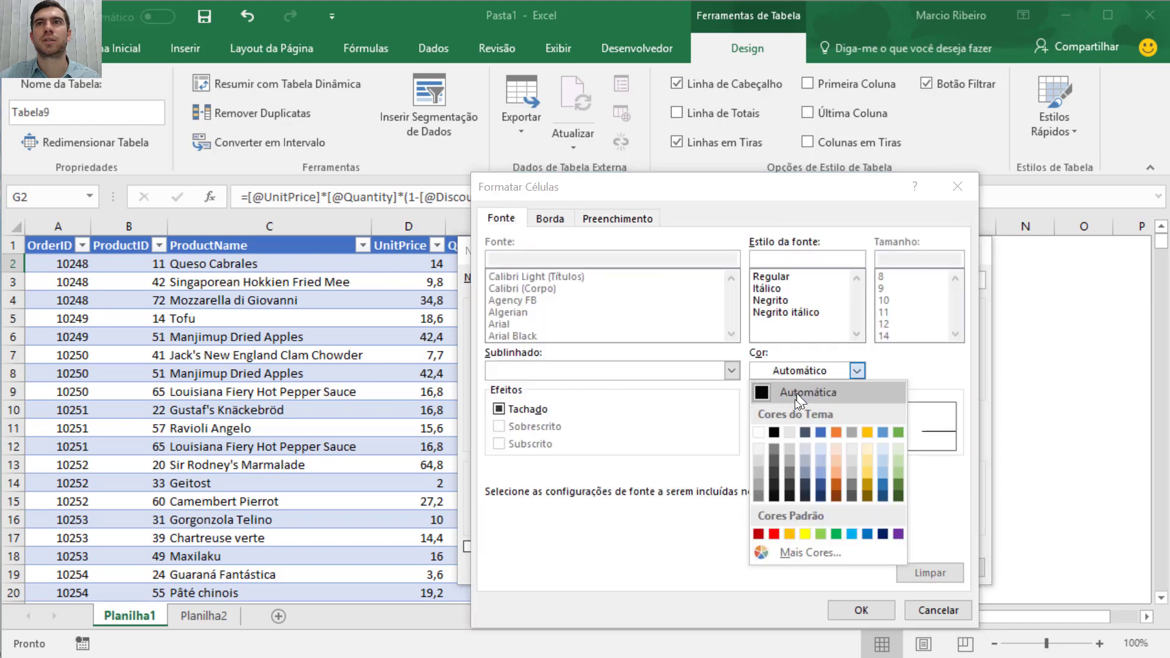
left_click(758, 426)
left_click(876, 616)
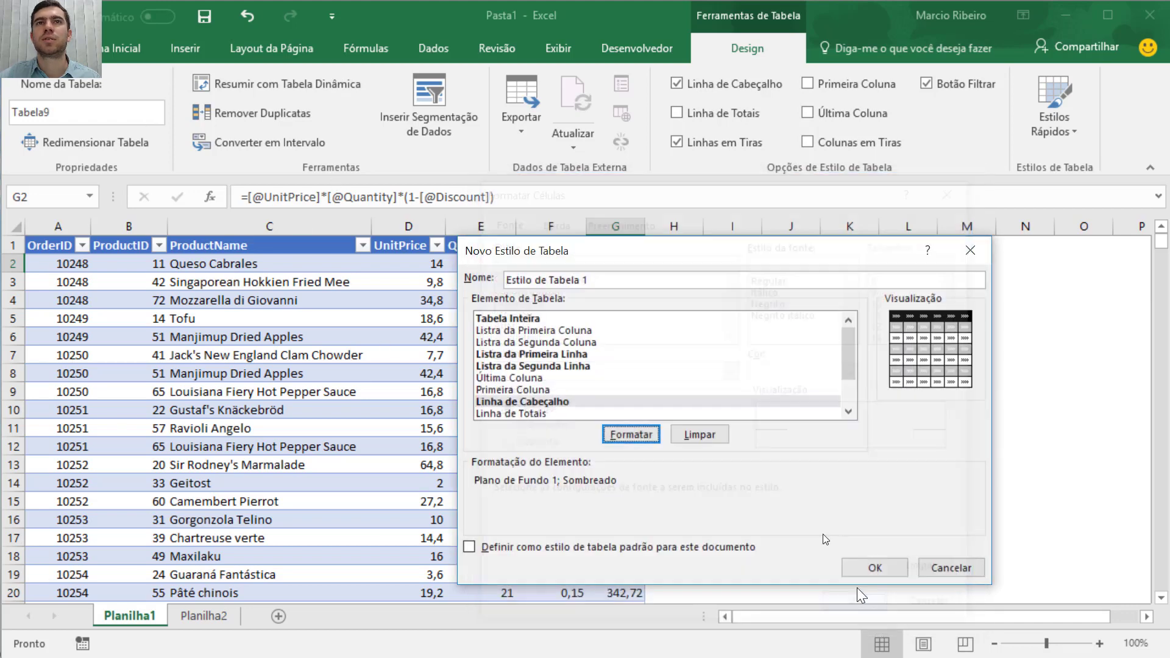
Set the font colour of the first row stripe (Listra da Primeira Linha) to Automatic (Automático)
left_click(545, 356)
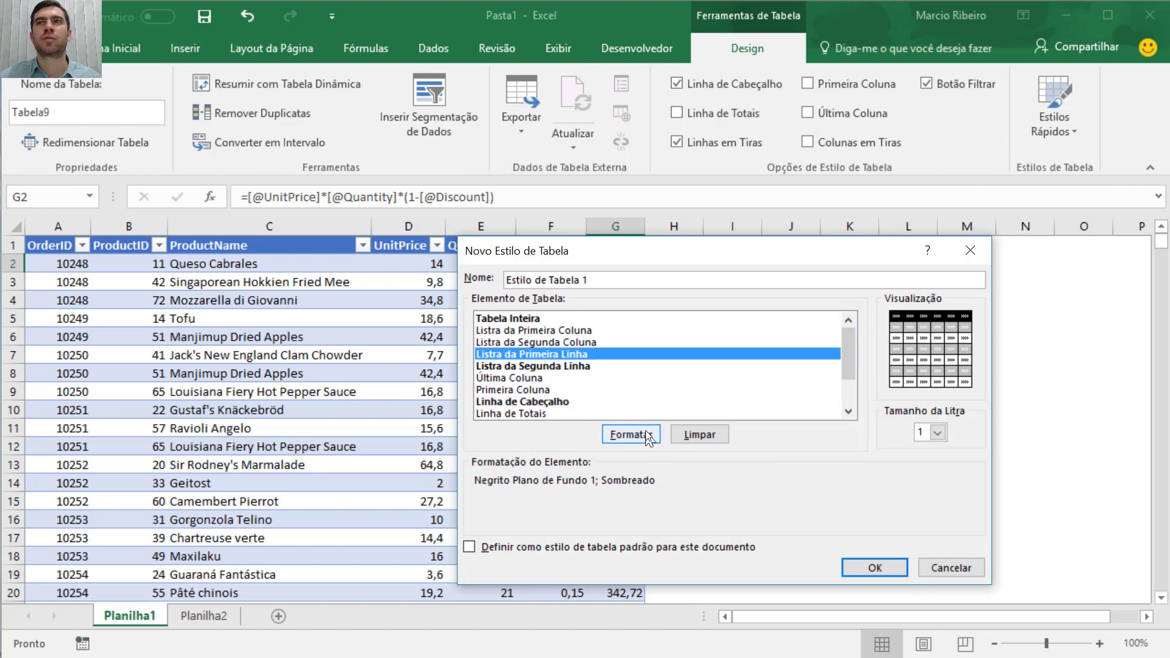
left_click(634, 433)
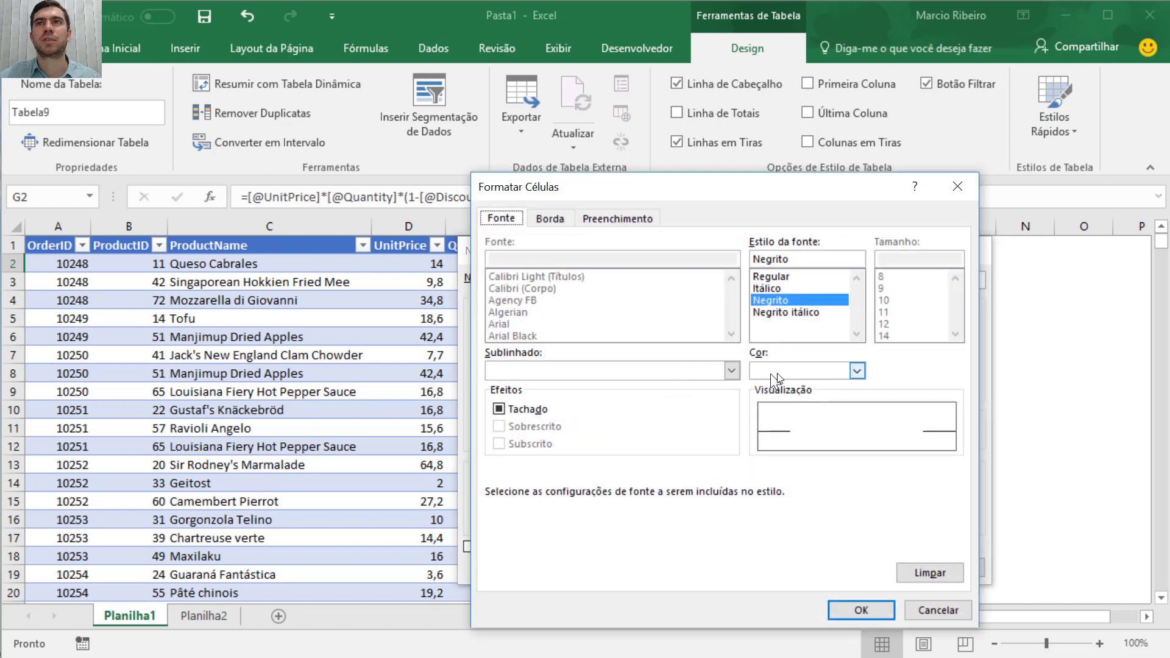
left_click(856, 370)
left_click(768, 388)
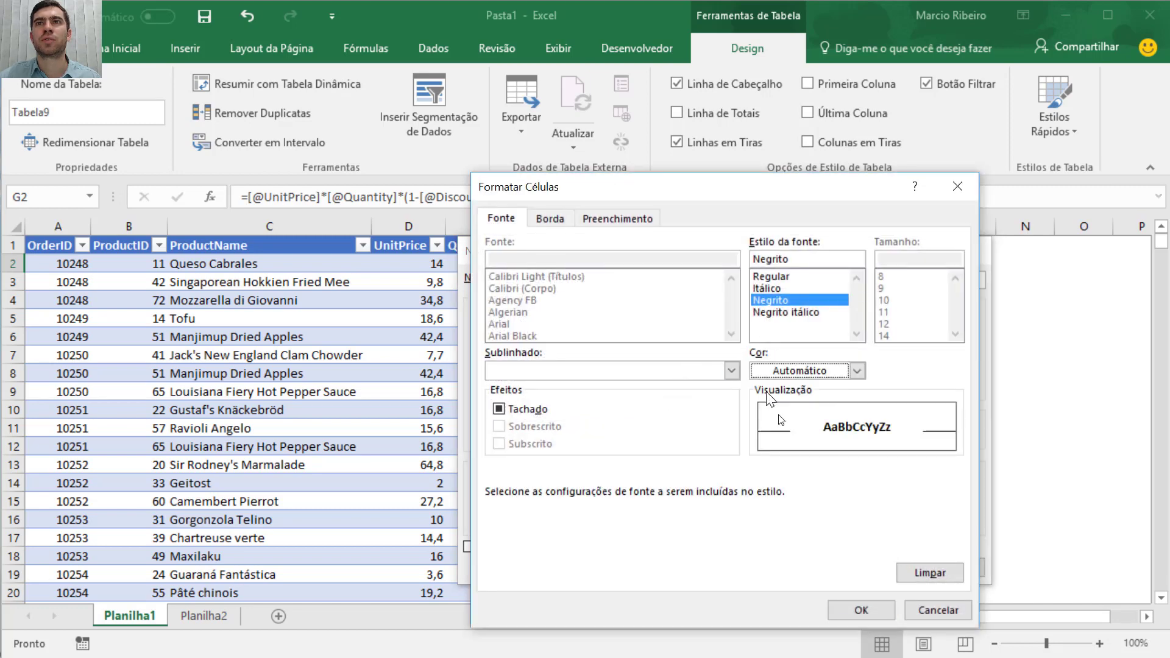
left_click(866, 610)
Save the new table style and apply Estilo de Tabela 1 to the order table
left_click(864, 569)
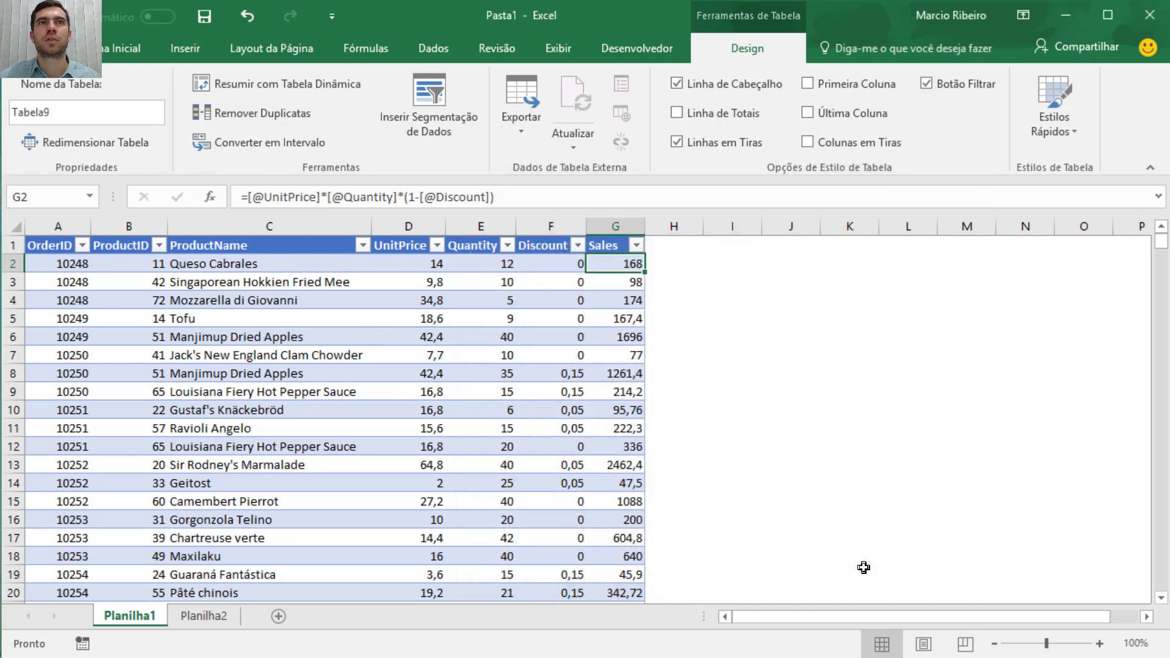
left_click(1031, 131)
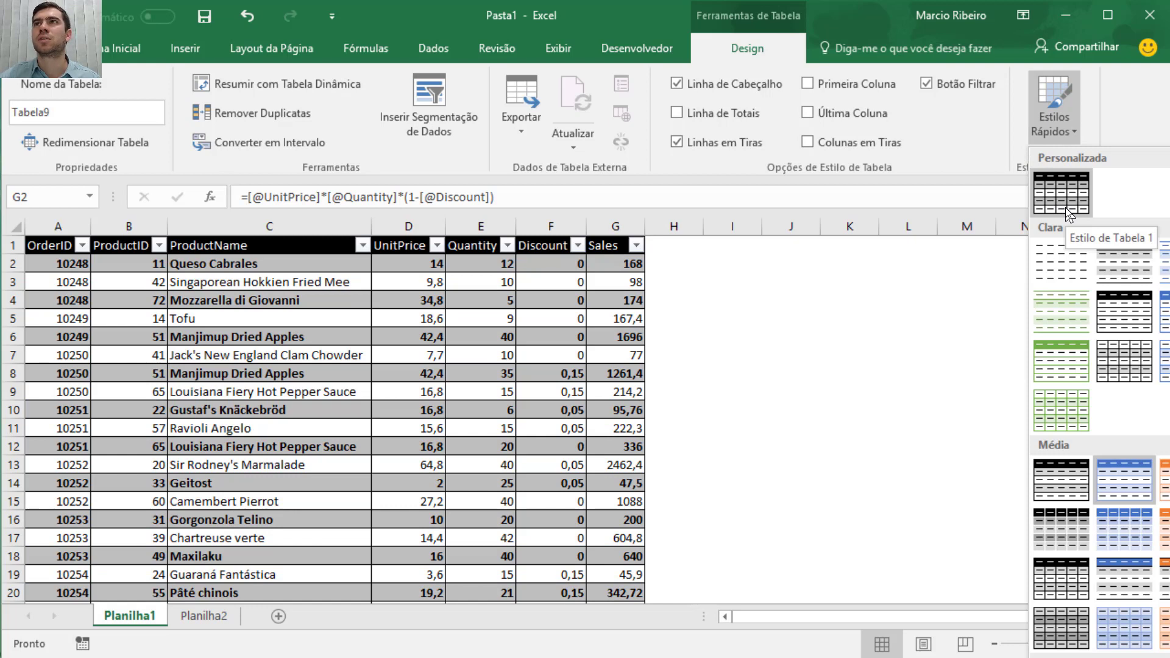
left_click(1066, 209)
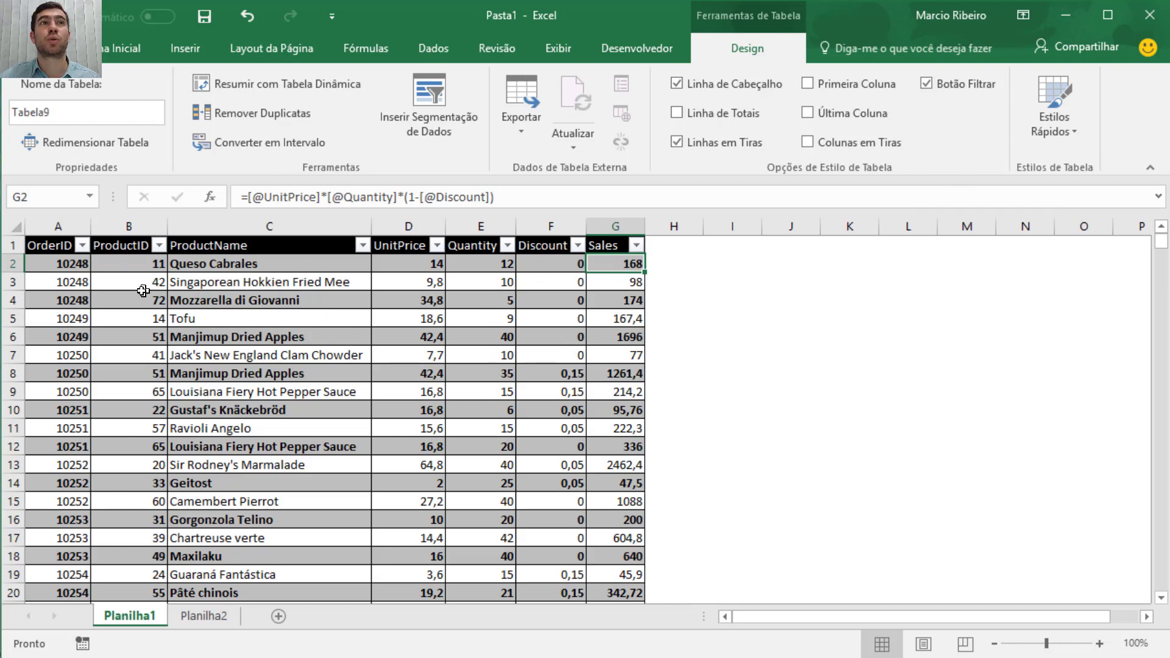
Modify Estilo de Tabela 1 so the first row stripe (Listra da Primeira Linha) uses a Regular font style
left_click(1051, 127)
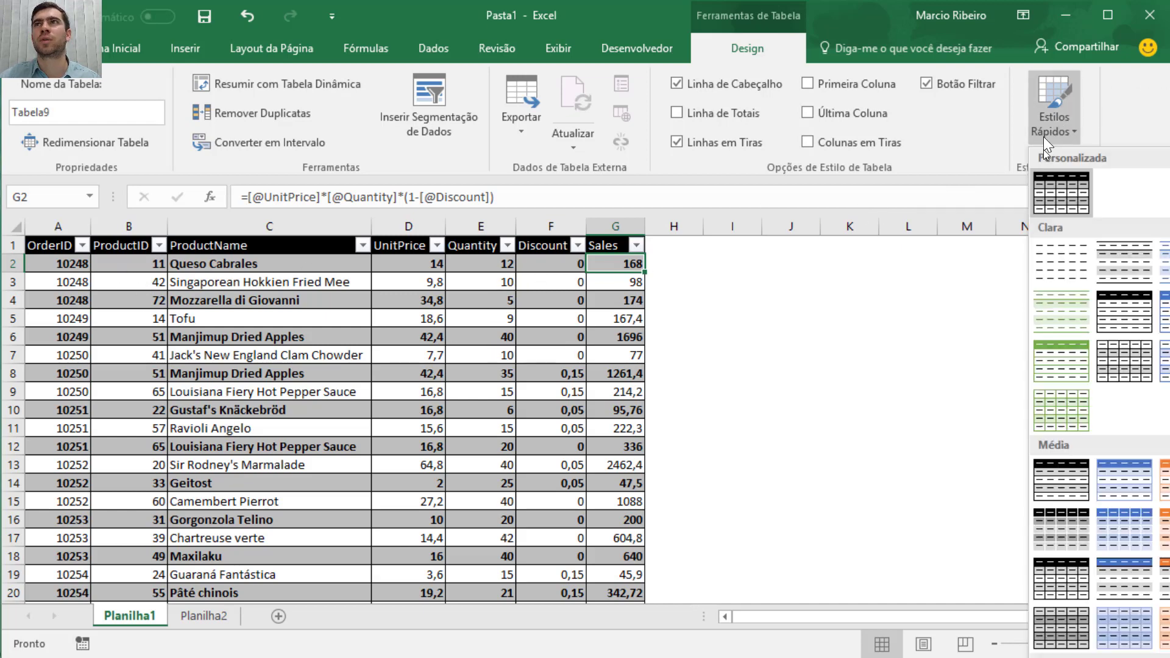
right_click(1058, 187)
left_click(1106, 239)
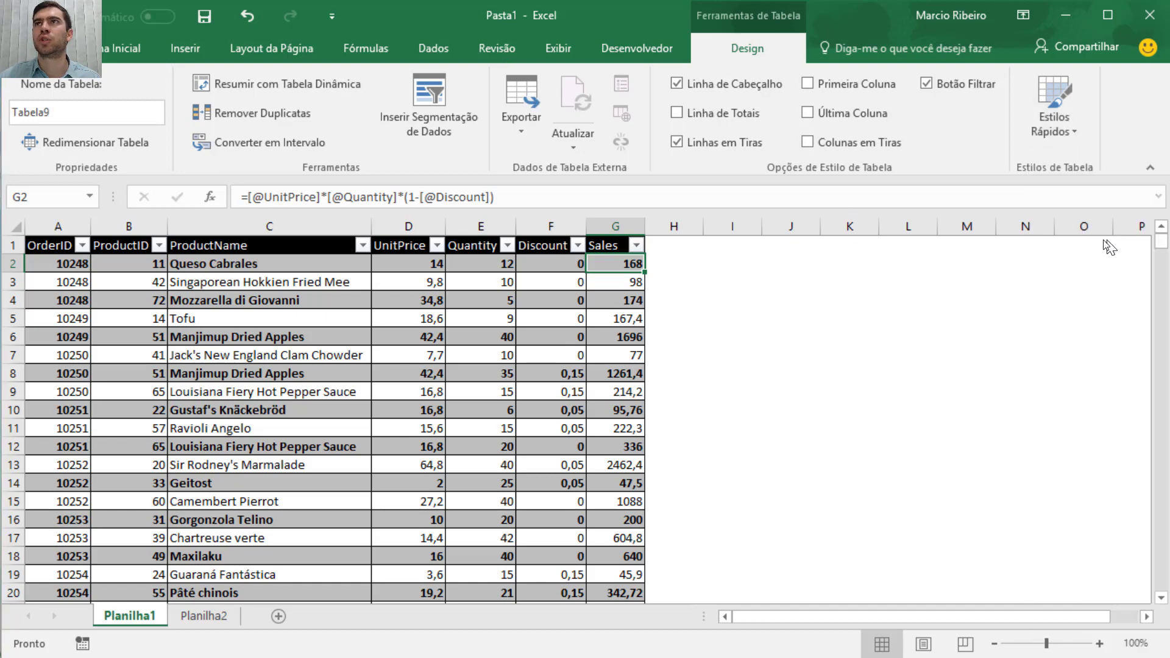
left_click(532, 357)
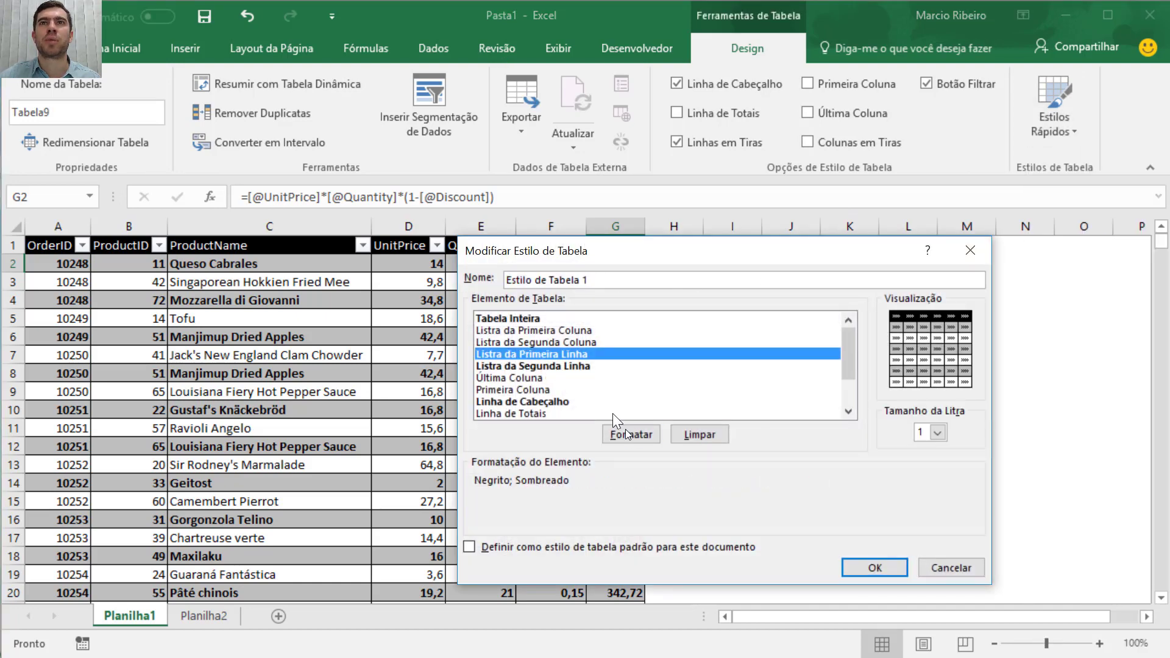
left_click(631, 433)
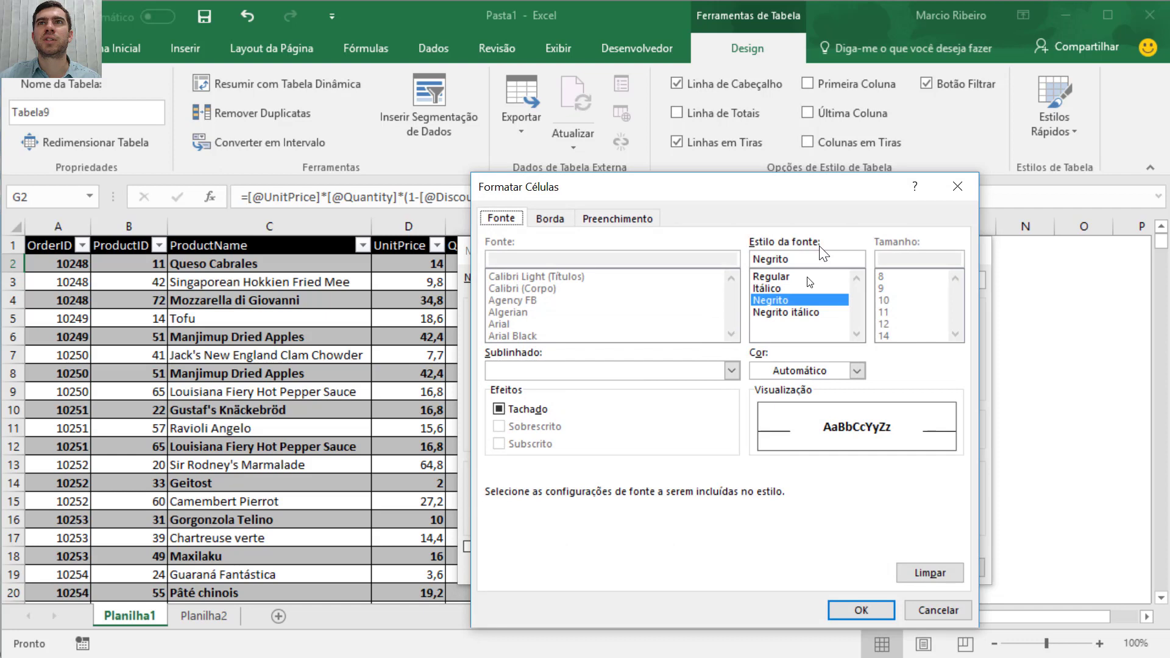
left_click(792, 277)
left_click(879, 612)
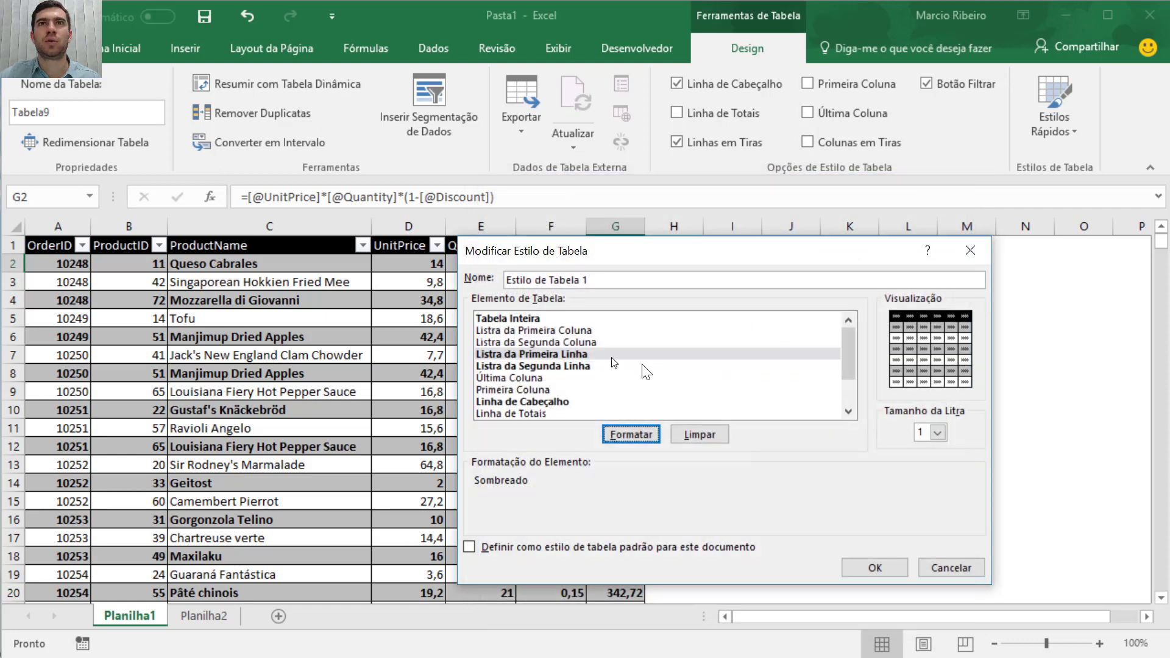
Set the header row (Linha de Cabeçalho) font to bold (Negrito) and save the modified table style
left_click(533, 401)
left_click(632, 434)
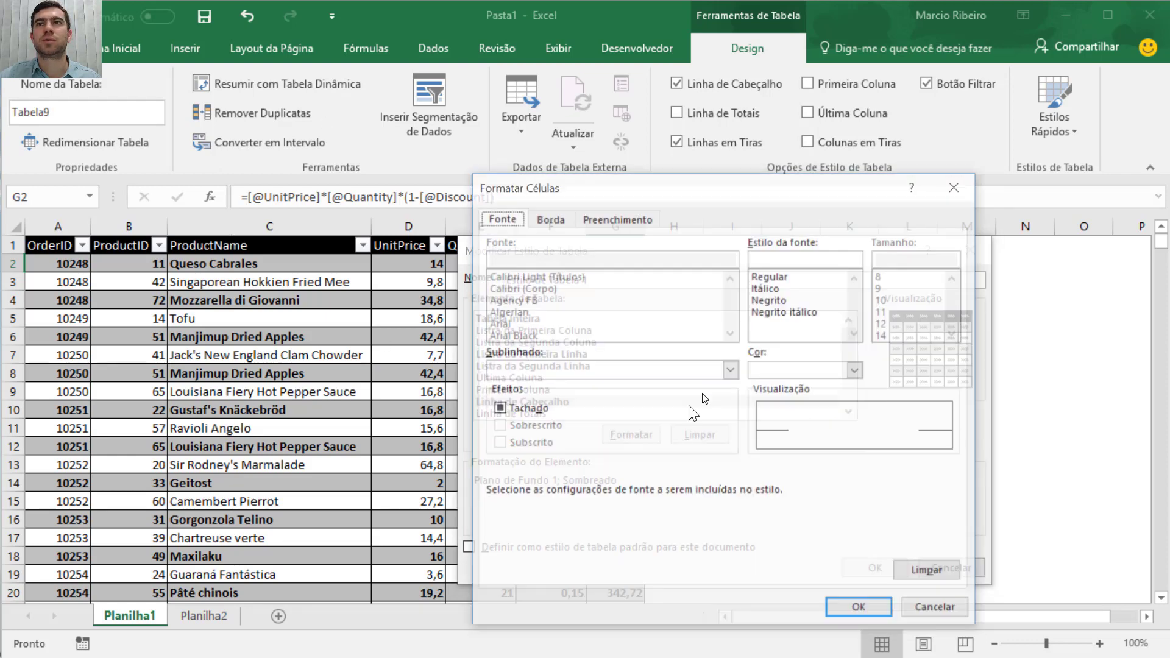
left_click(776, 277)
left_click(779, 300)
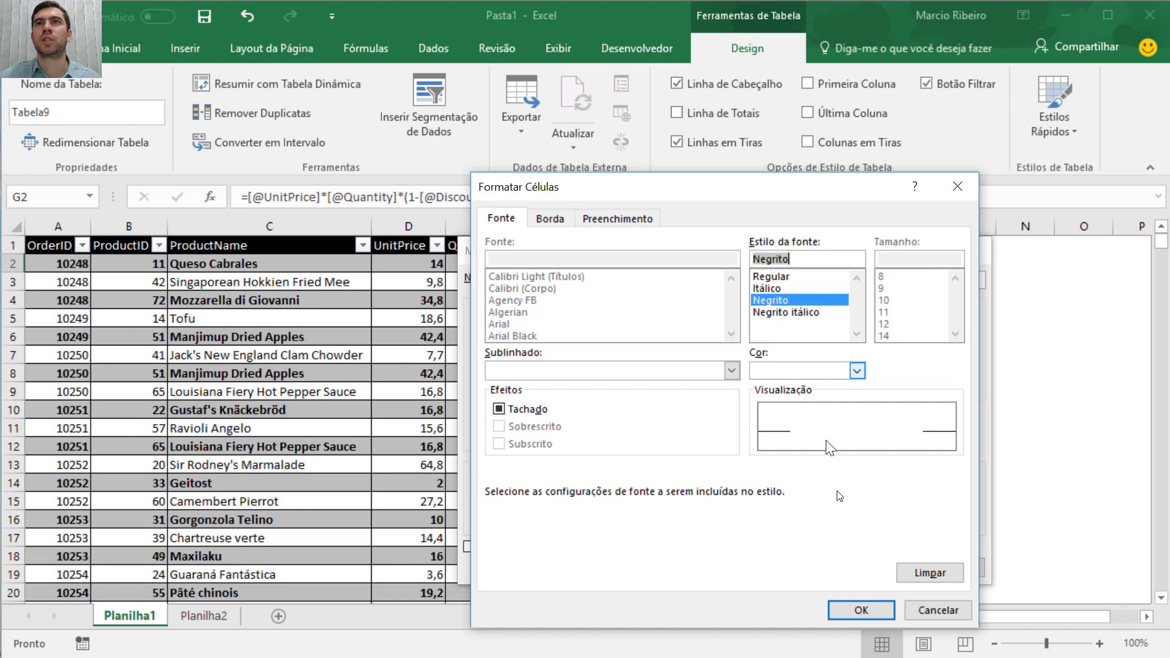
left_click(873, 610)
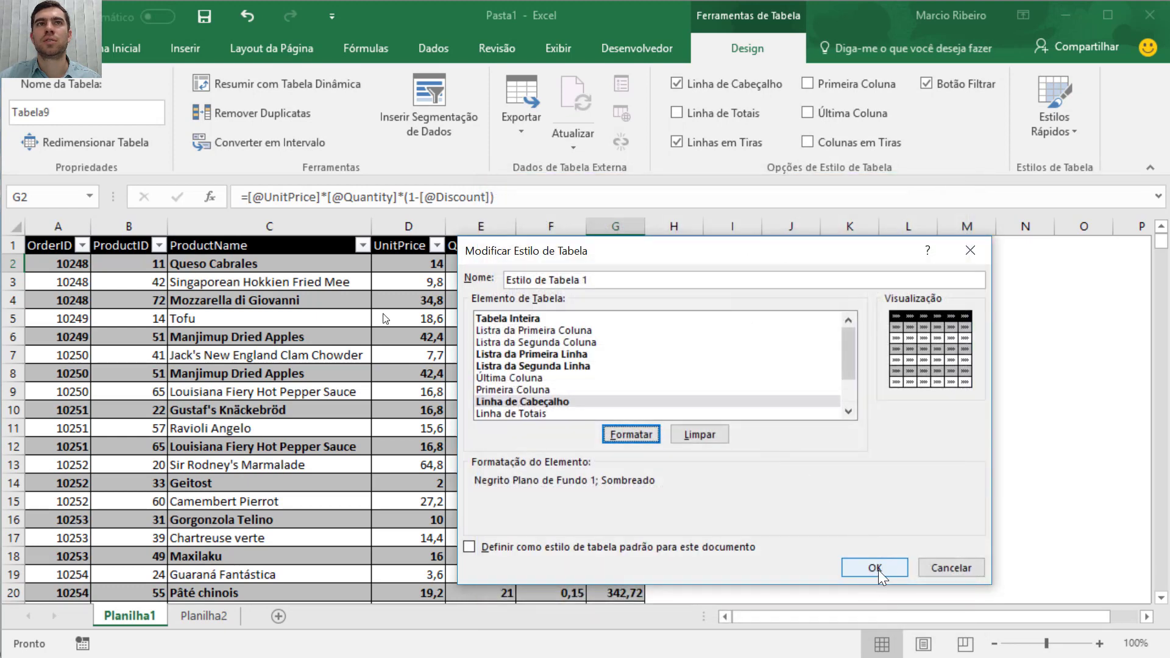
left_click(877, 568)
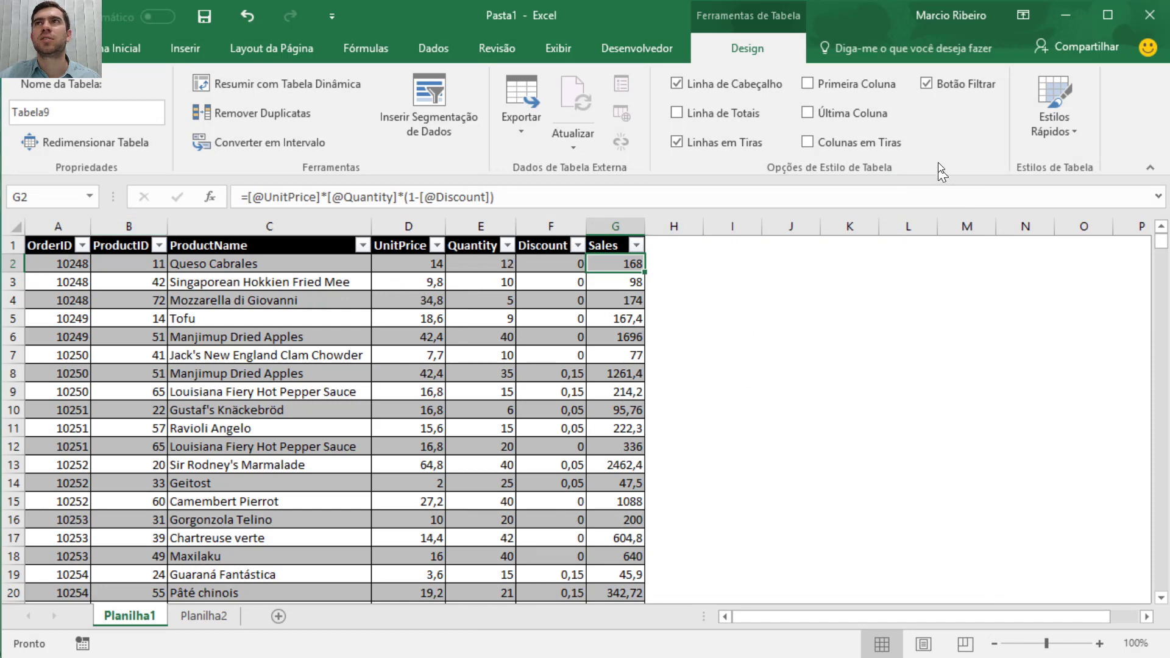
Review the font, border and fill settings of the header row (Linha de Cabeçalho) in Estilo de Tabela 1
left_click(1051, 126)
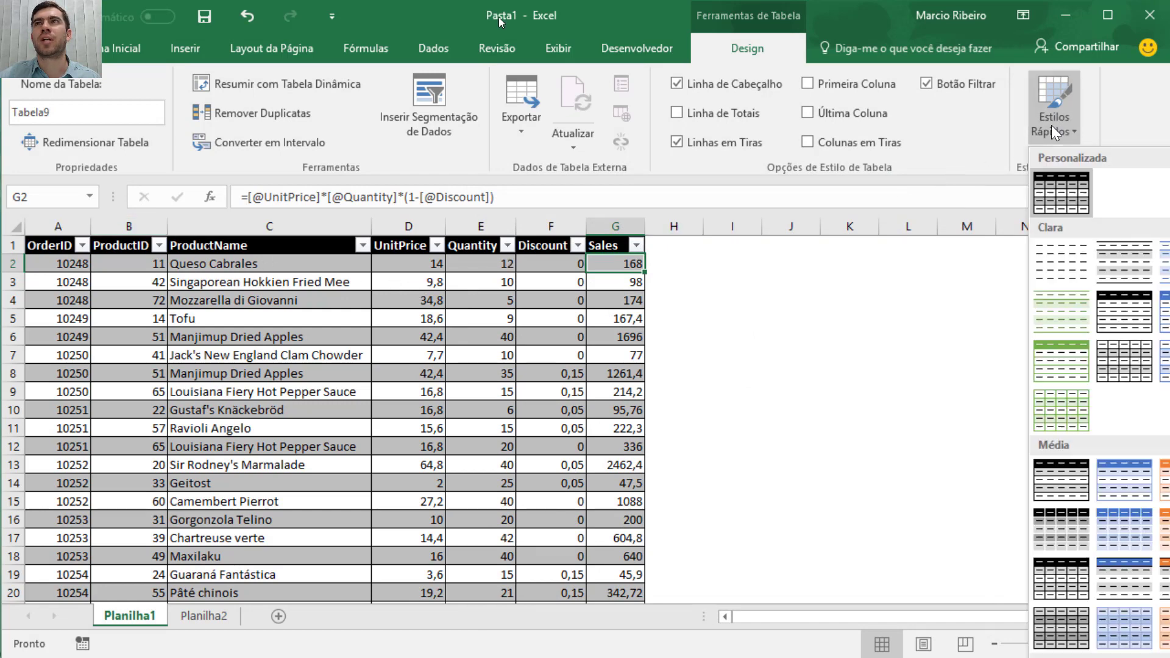
right_click(1055, 188)
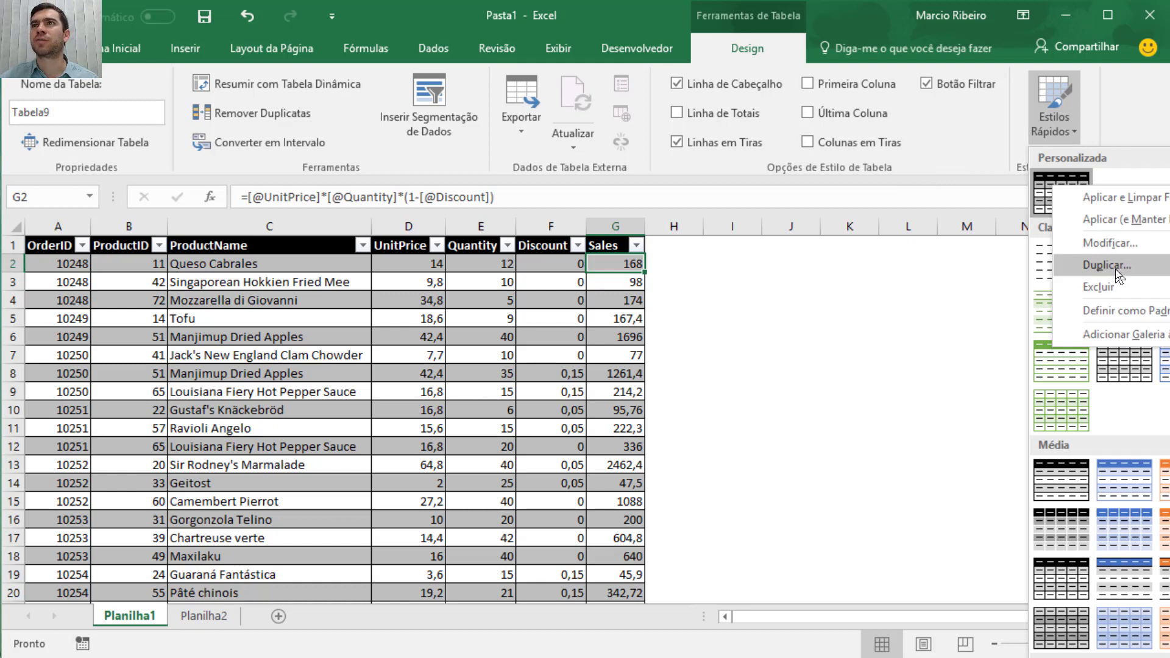
left_click(1128, 246)
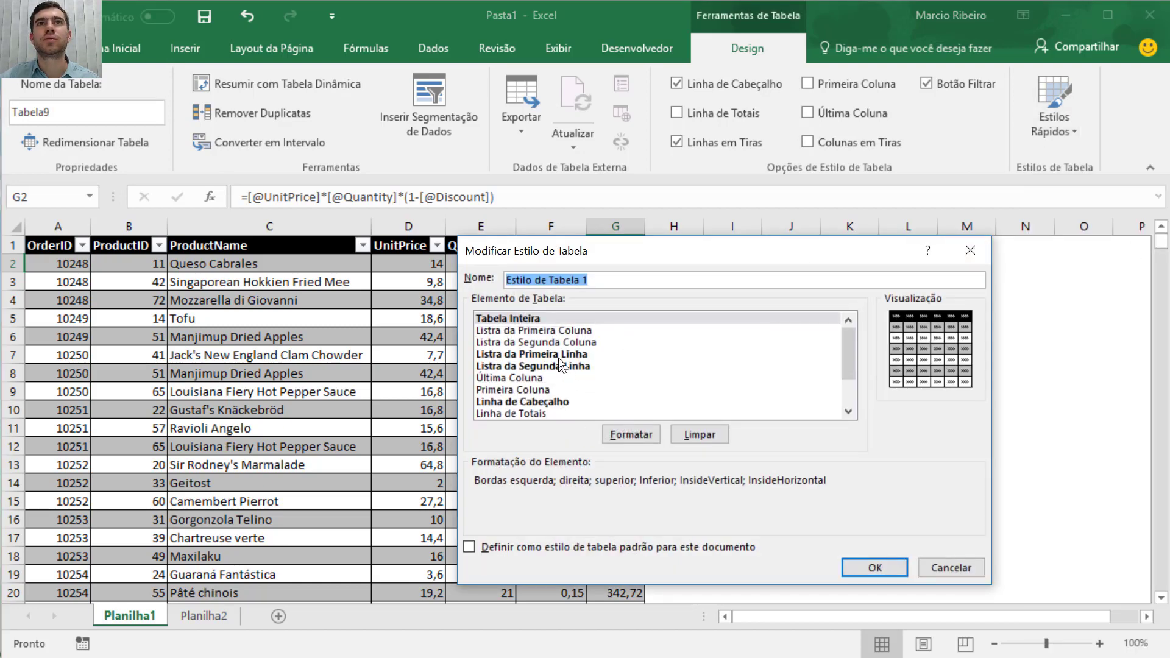
left_click(530, 402)
left_click(630, 435)
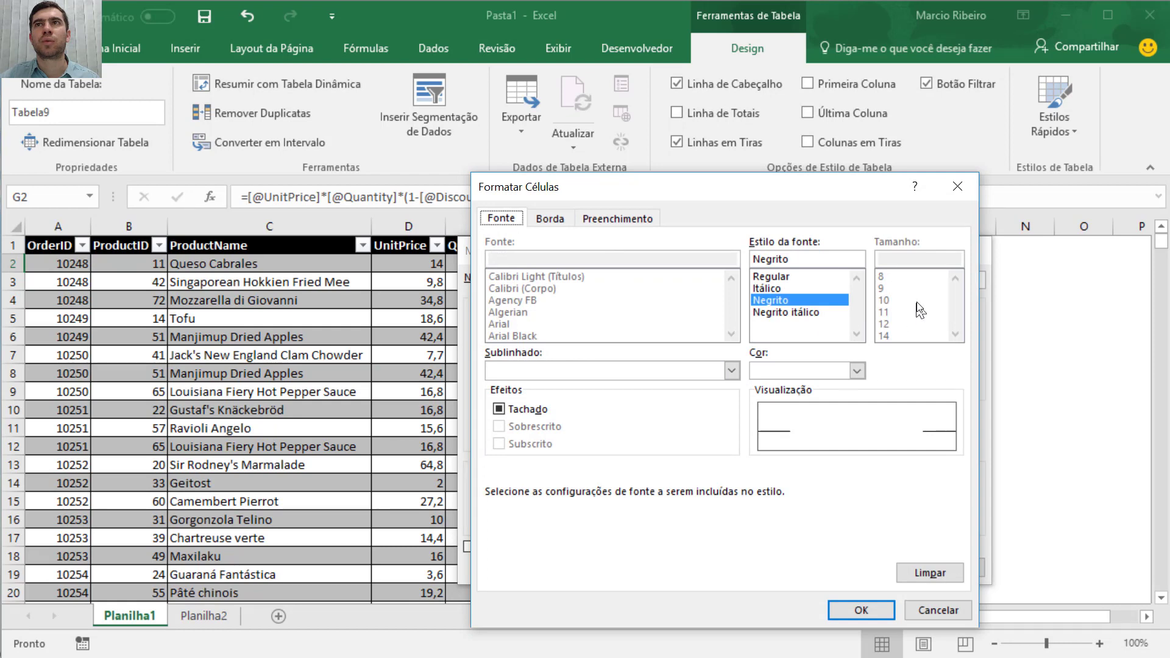
left_click(556, 223)
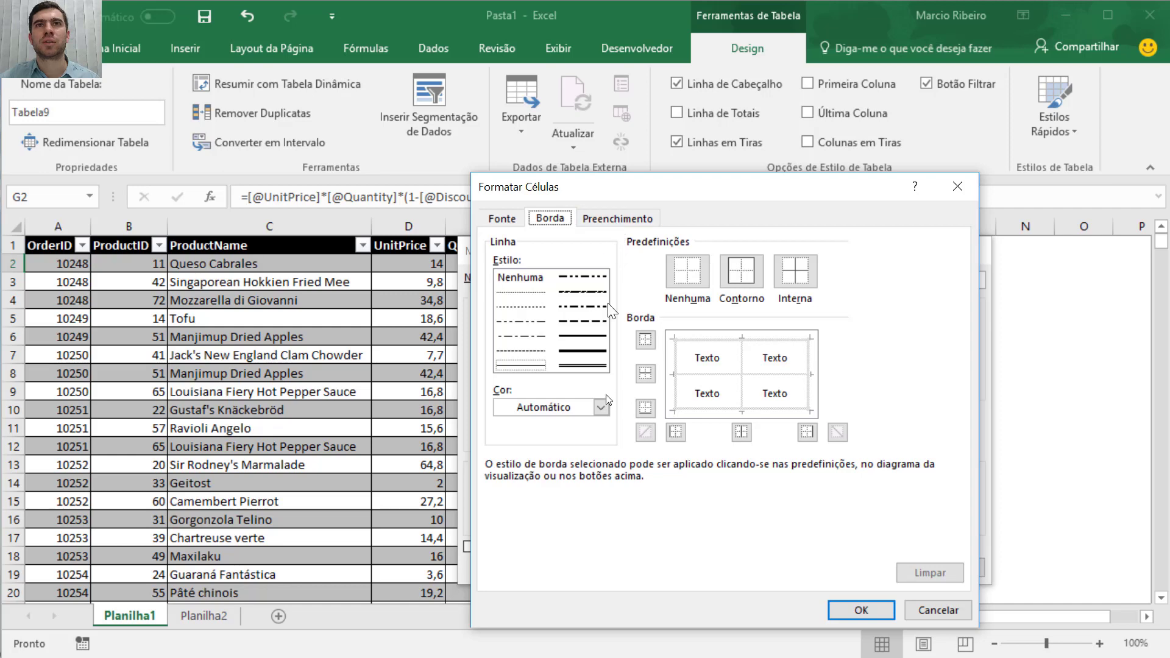
left_click(599, 220)
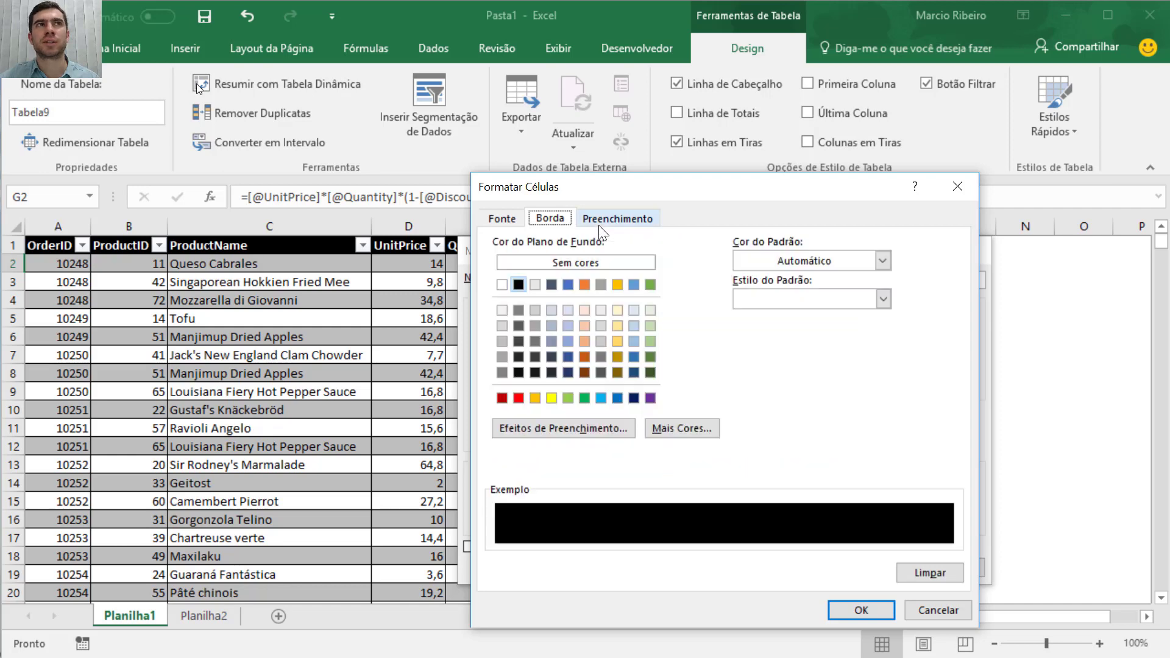
left_click(887, 612)
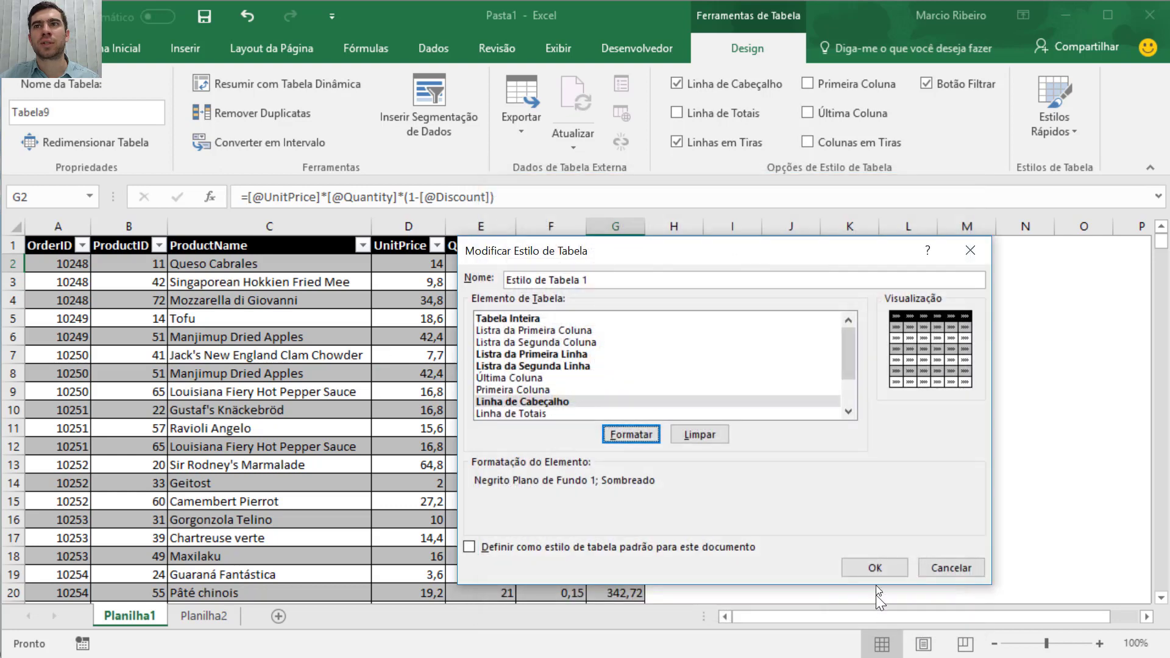
left_click(875, 568)
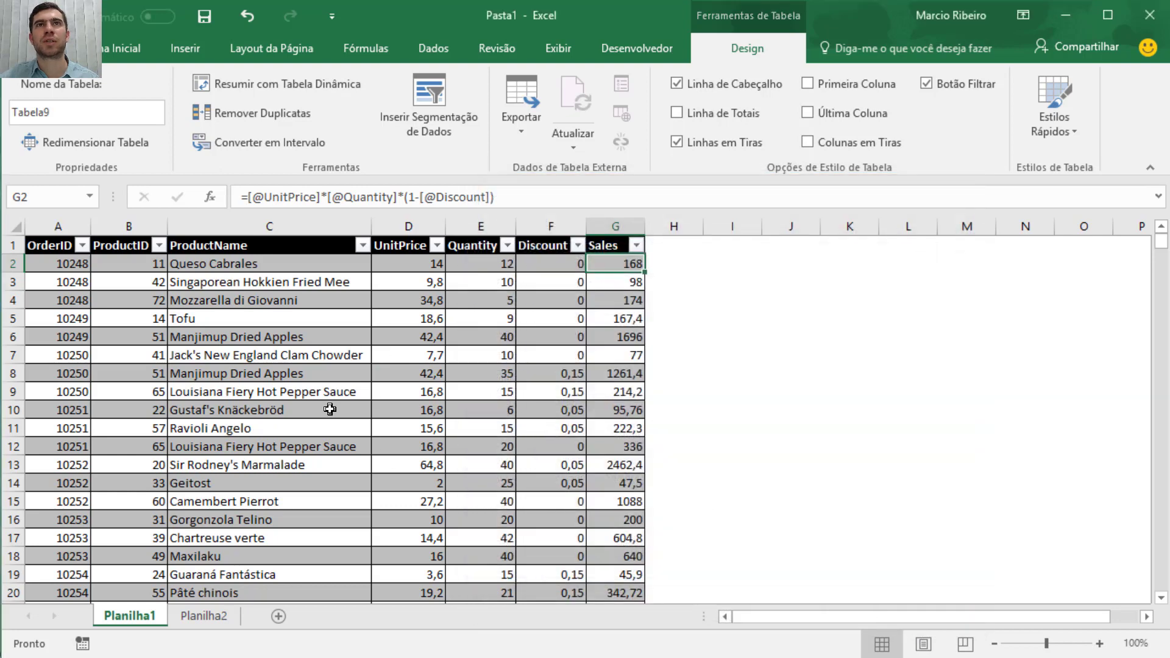
Insert a slicer for the ProductName field of the table
left_click(433, 93)
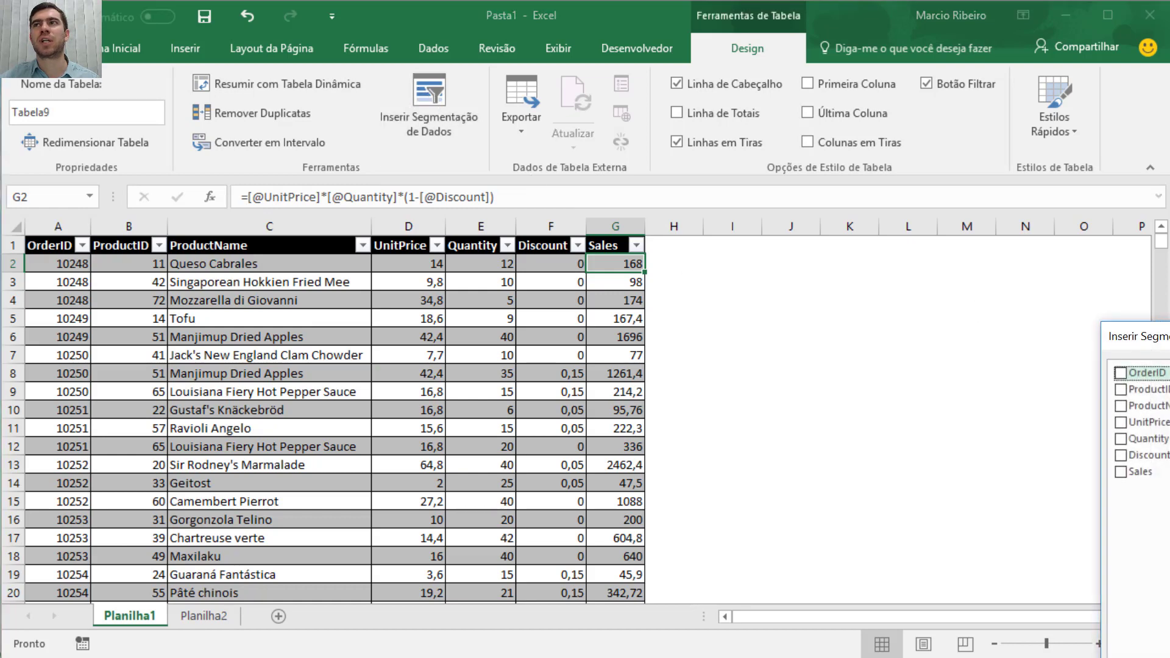
left_click_drag(1164, 339, 829, 224)
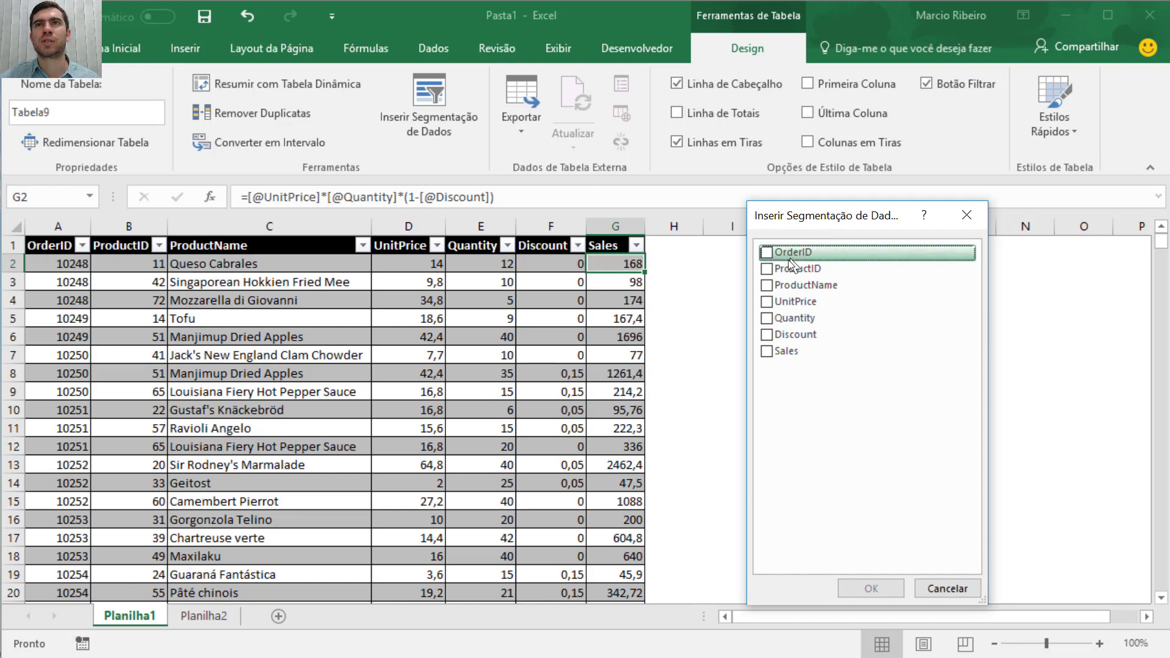
left_click(766, 287)
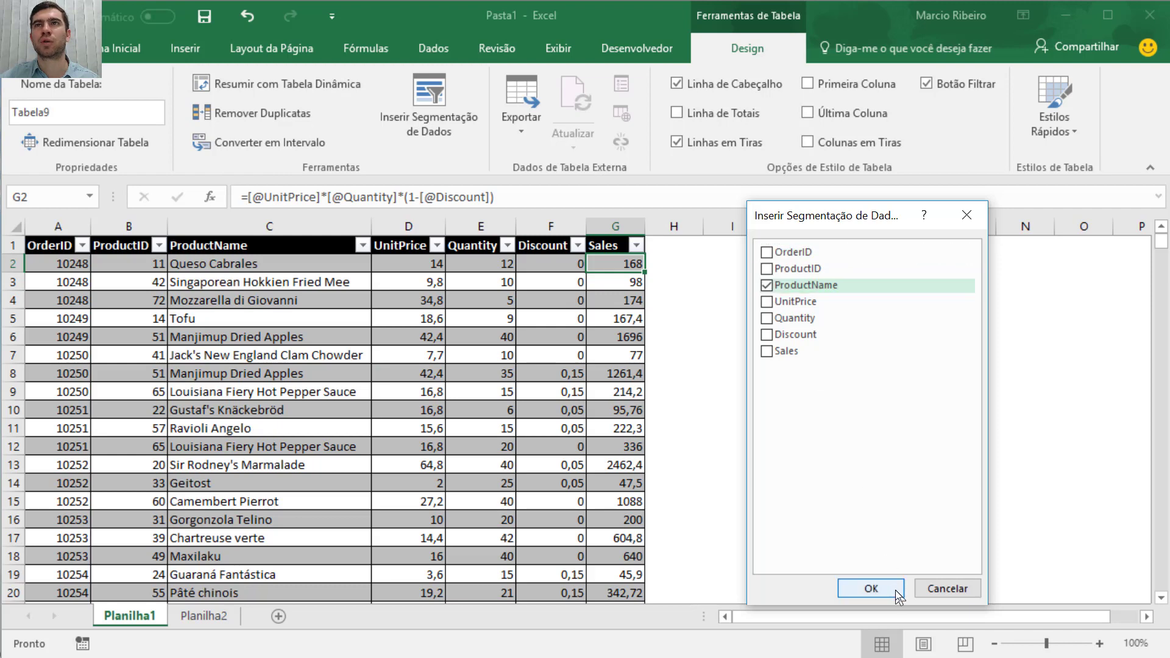
left_click(871, 589)
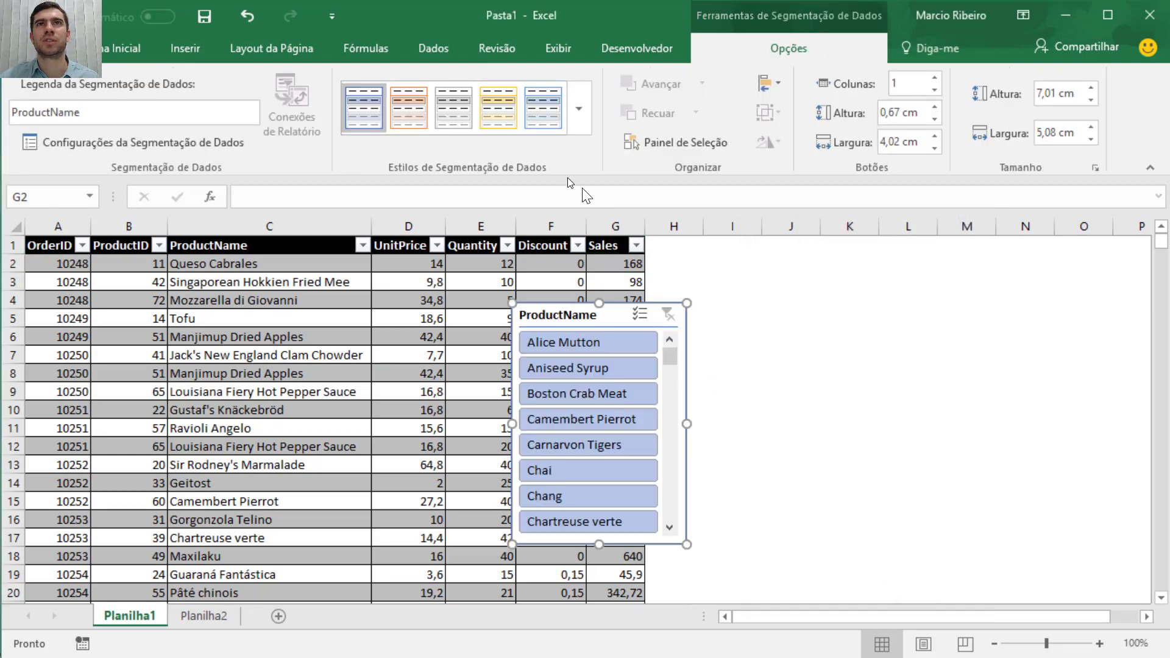
Place the ProductName slicer beside the table over columns I to L and give it the darker grey light-group (Clara) style
left_click_drag(557, 313, 756, 267)
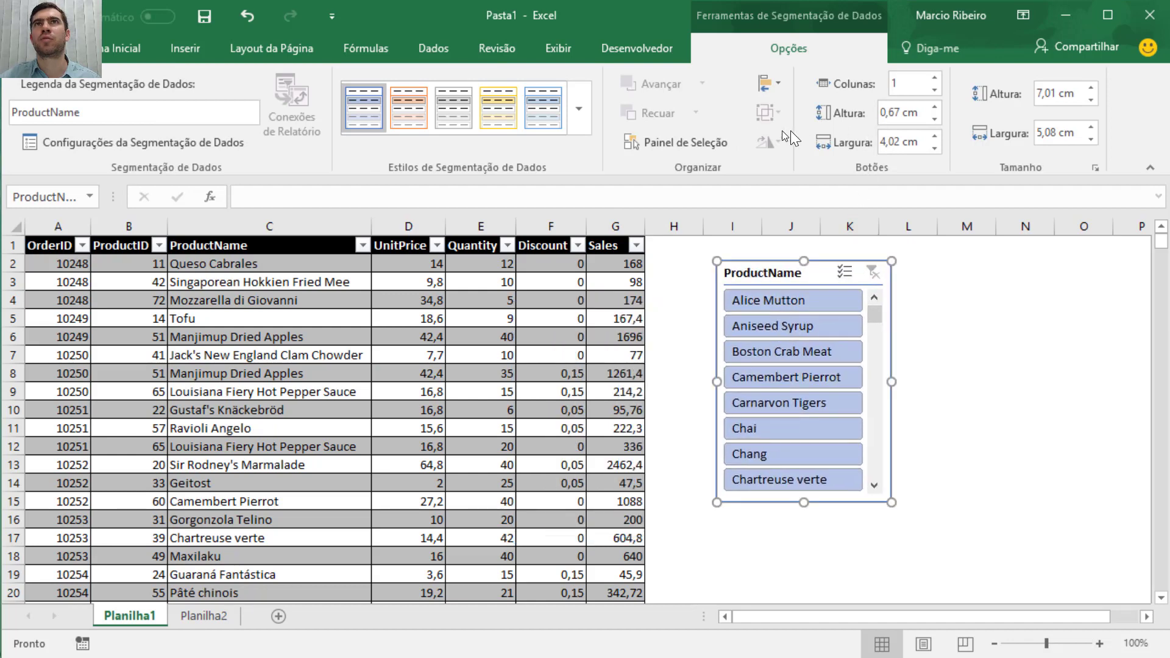
left_click(579, 120)
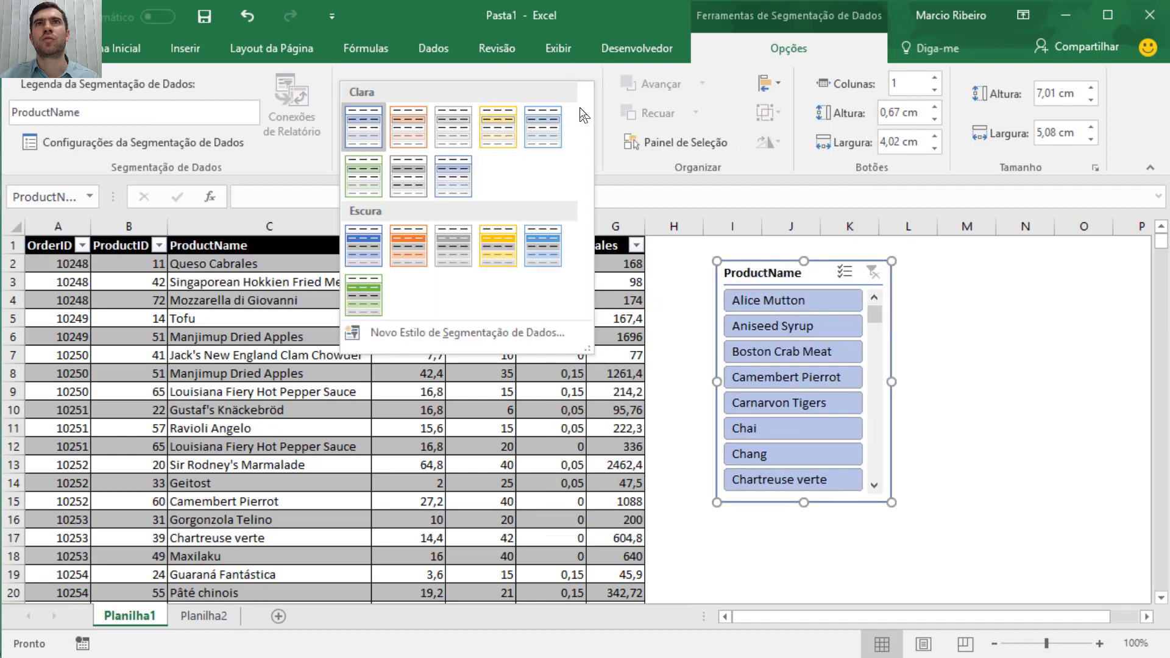
left_click(409, 183)
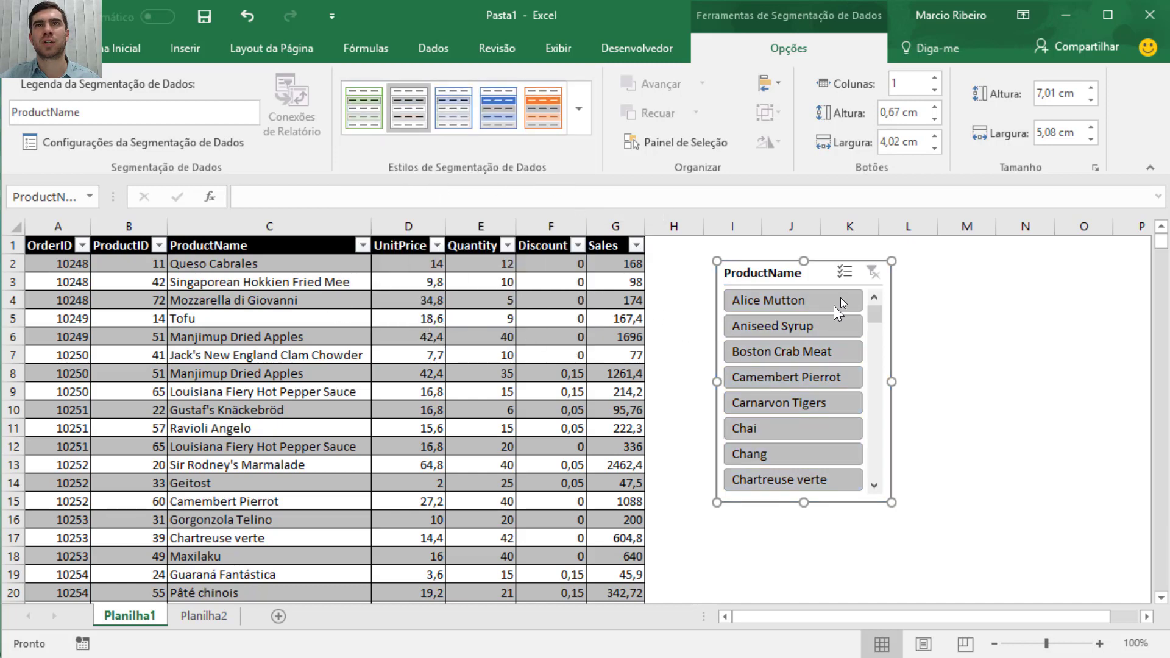
Filter the table with the slicer by Alice Mutton, Aniseed Syrup and Boston Crab Meat in turn, and clear the filter
left_click(773, 299)
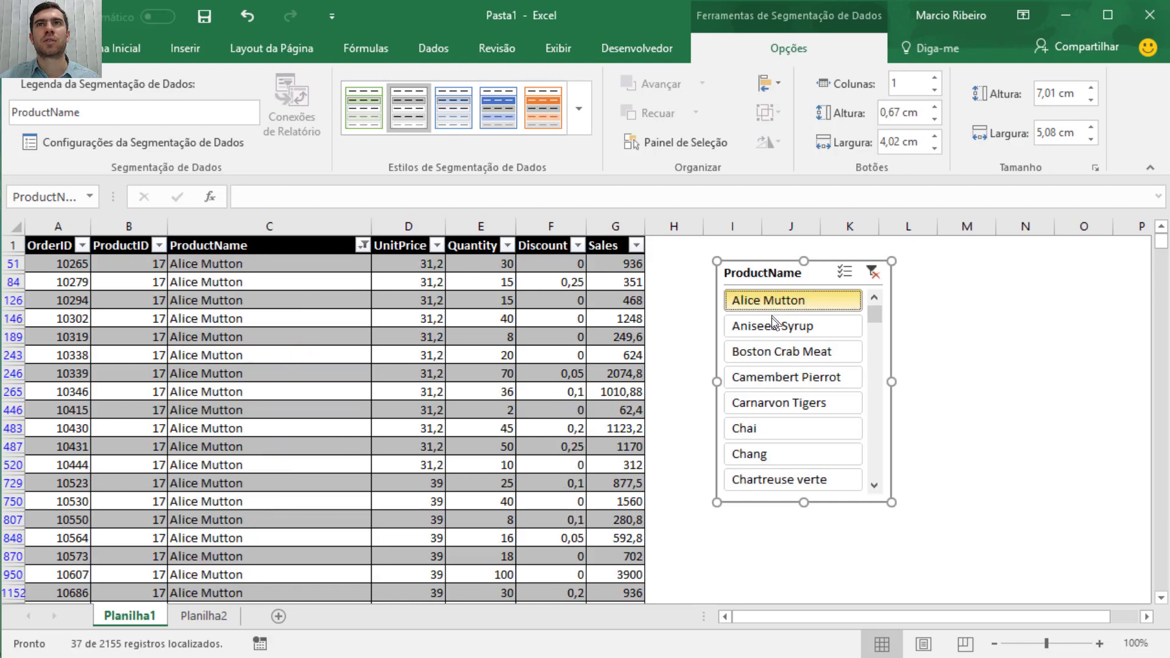
left_click(771, 325)
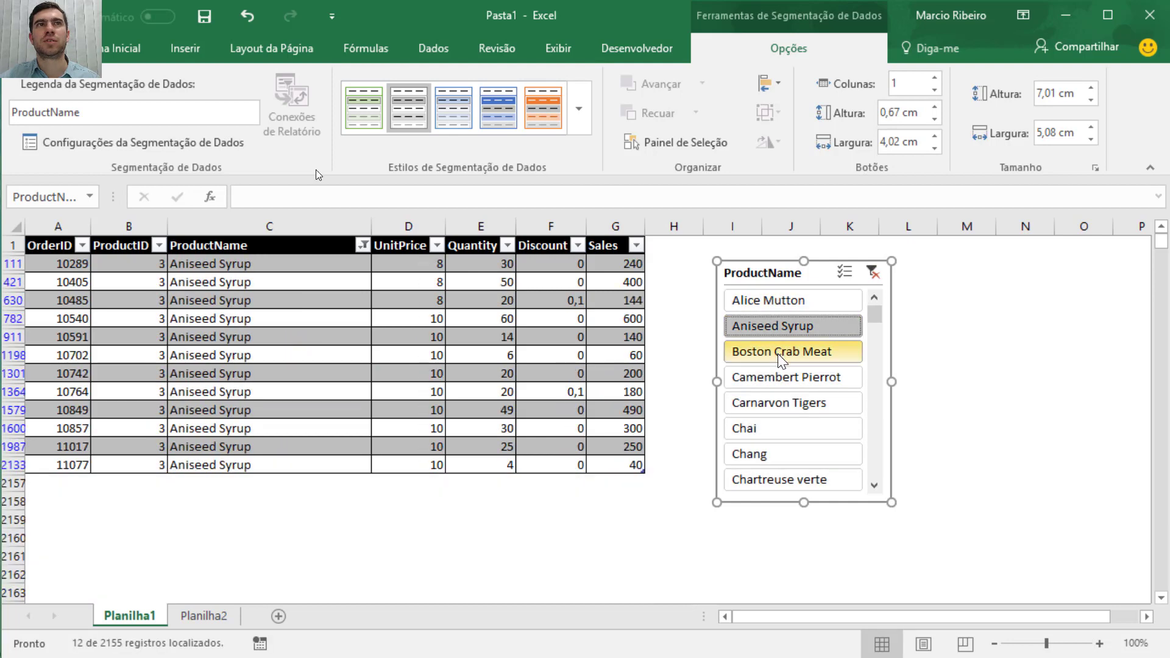
left_click(781, 358)
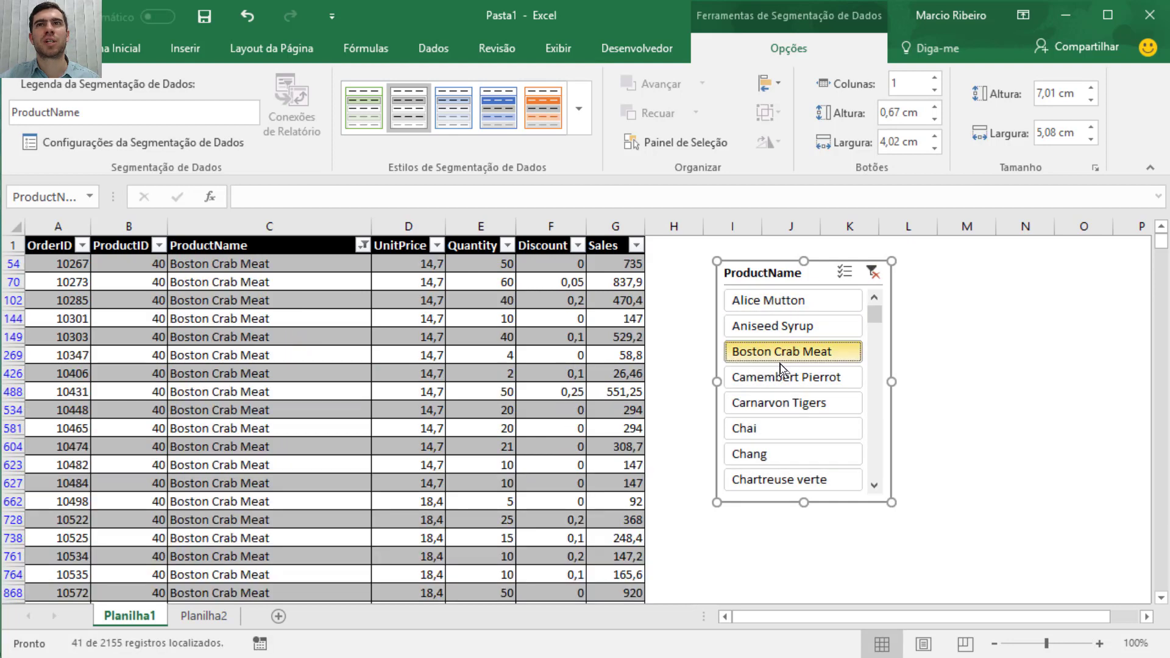
left_click(875, 272)
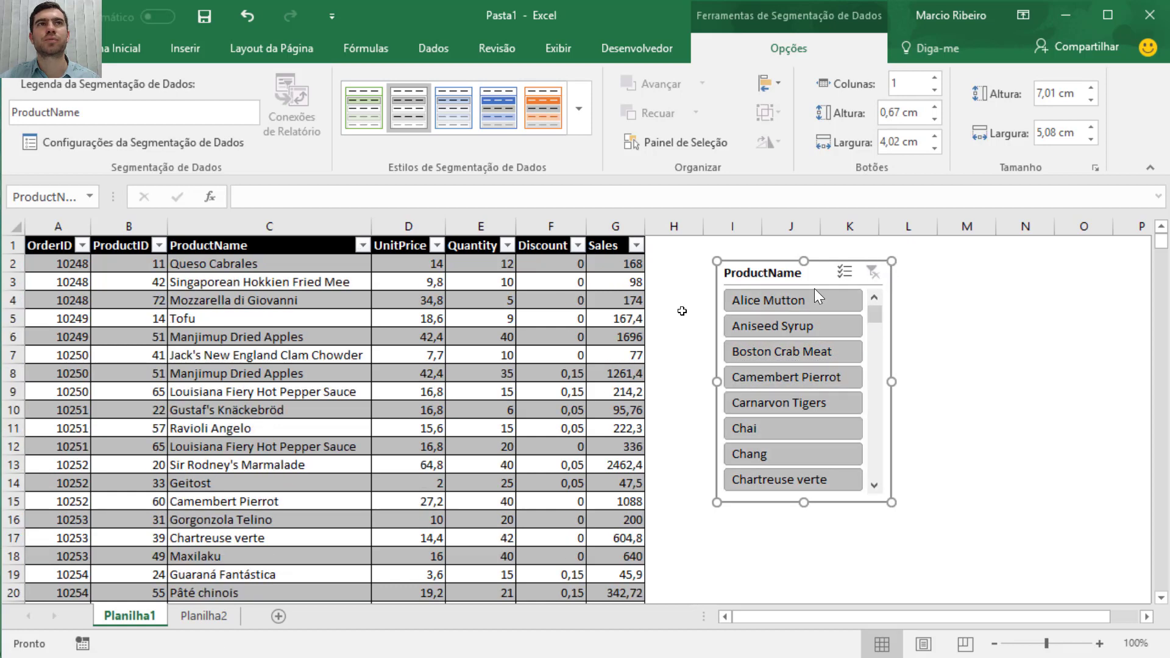
Filter the table by the value of cell C3, Singaporean Hokkien Fried Mee, and clear the ProductName filter
right_click(334, 287)
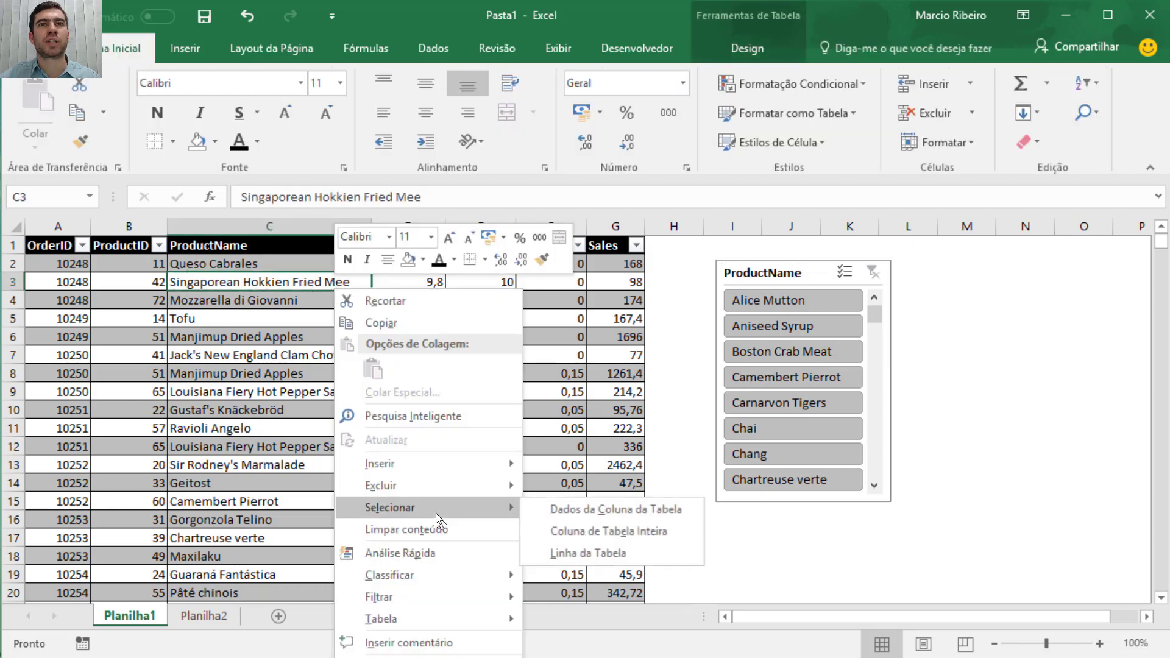
mouse_move(429, 473)
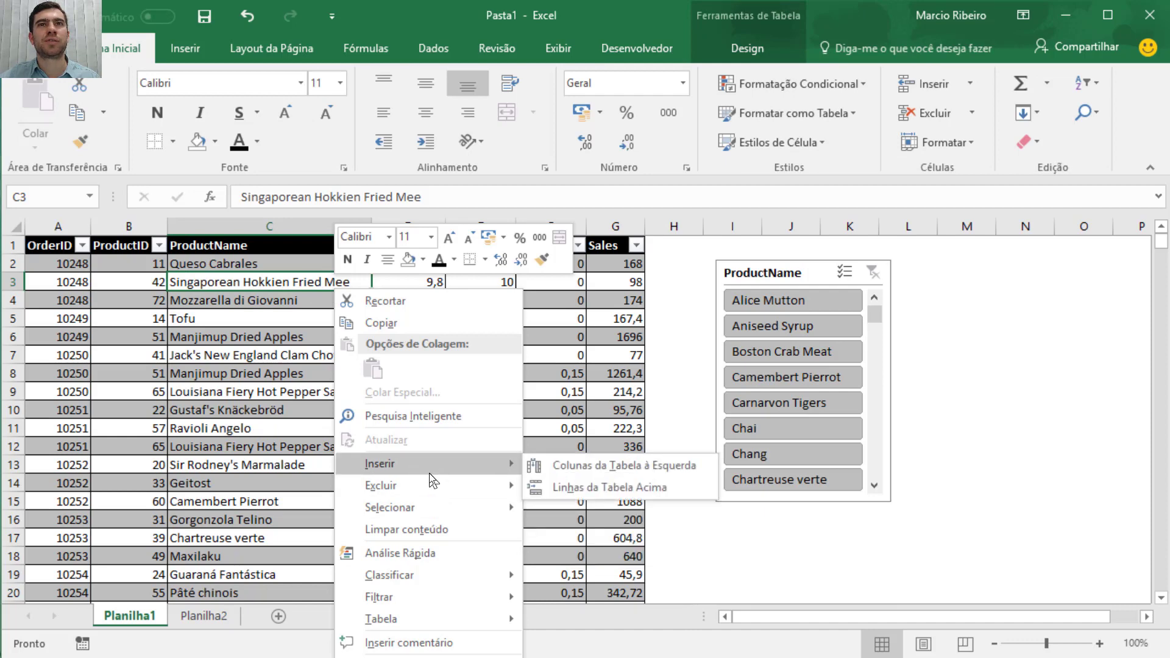
mouse_move(411, 599)
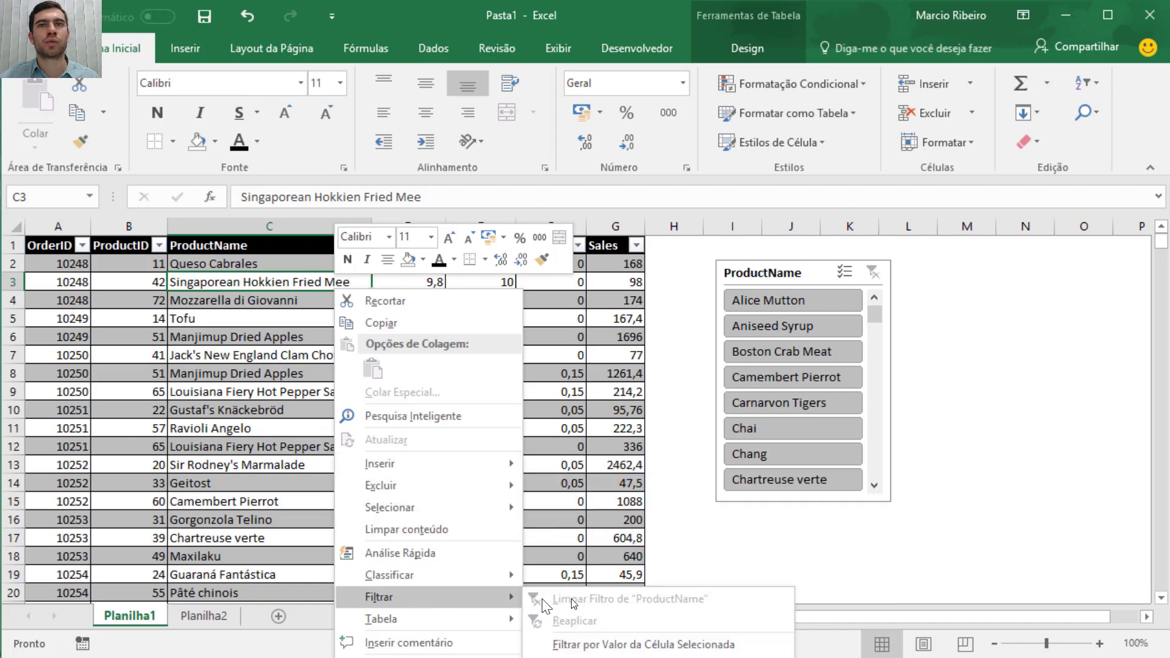
left_click(651, 645)
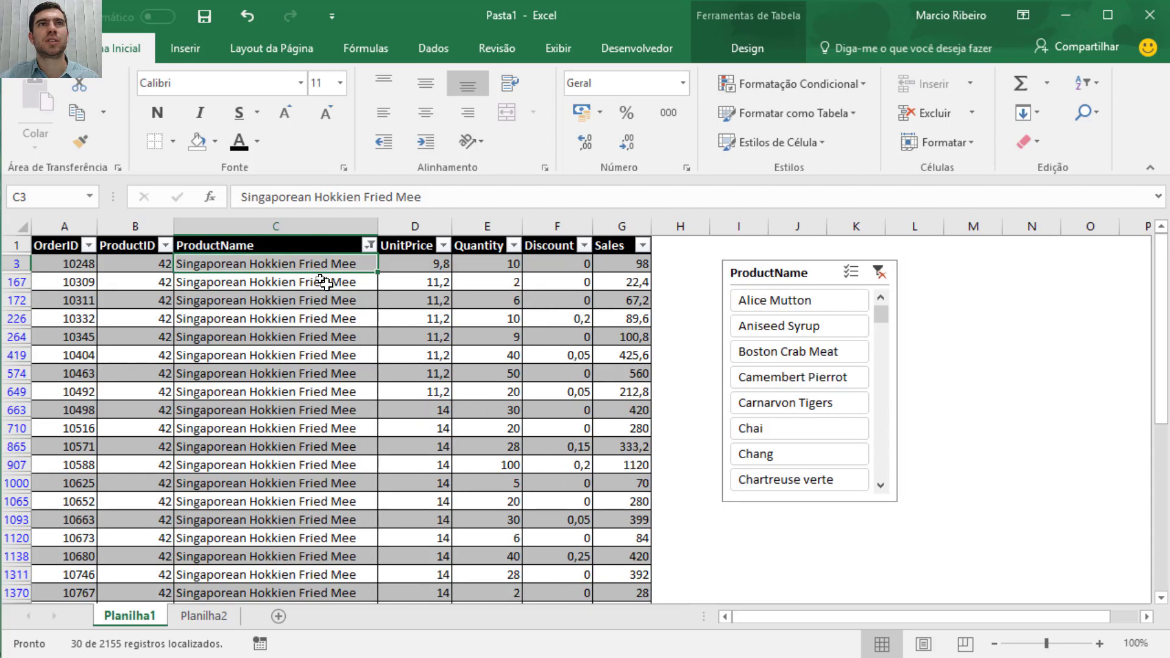
right_click(313, 266)
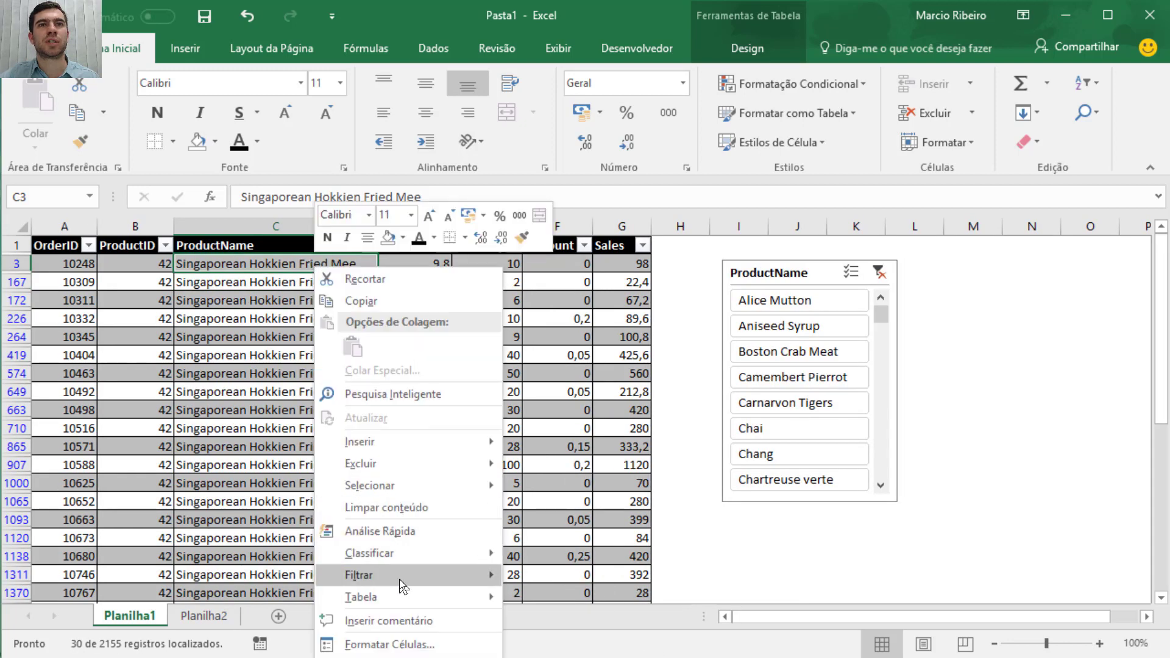
mouse_move(400, 577)
left_click(559, 599)
Insert a table row above row 6 and delete that empty row from the table
right_click(299, 335)
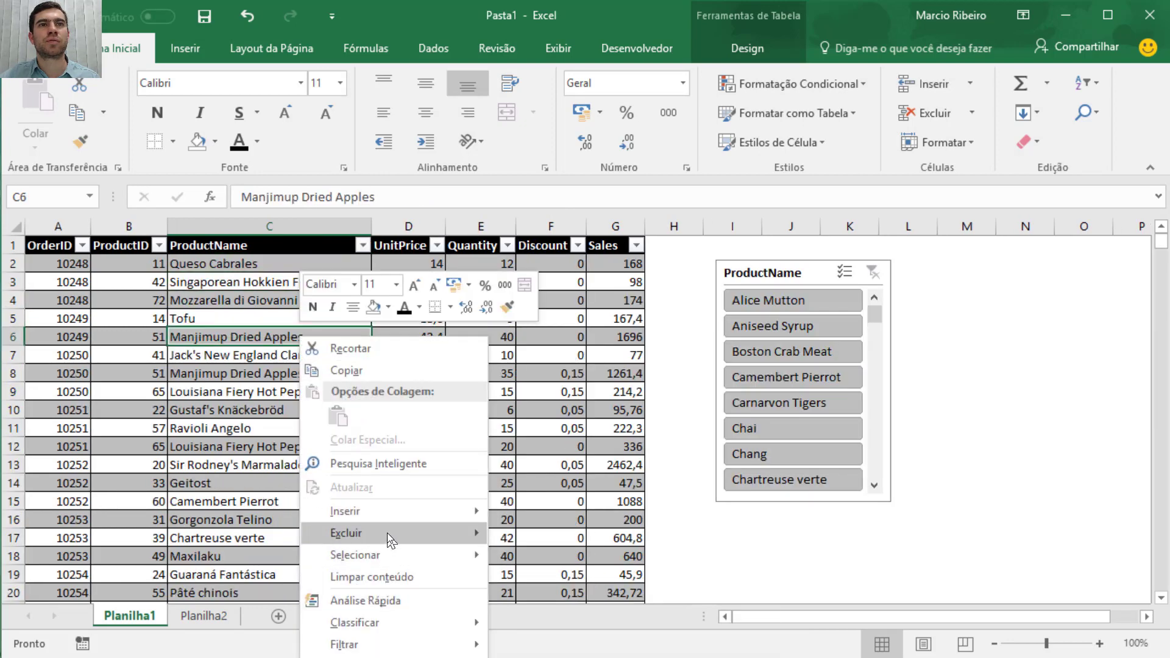
mouse_move(389, 510)
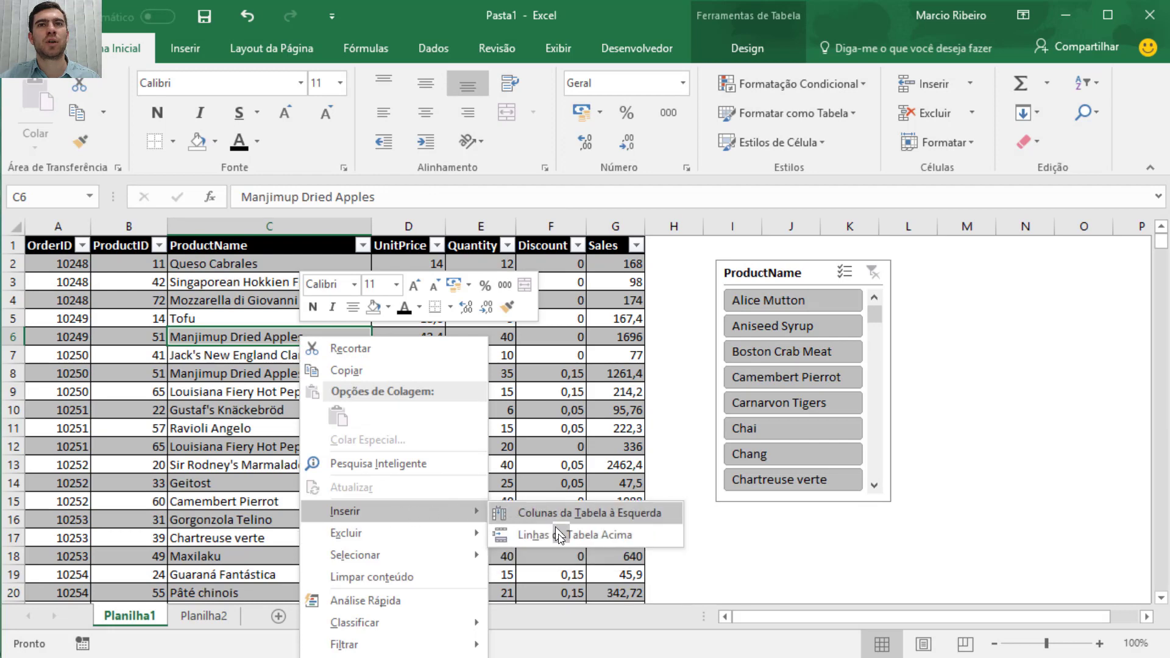
left_click(605, 538)
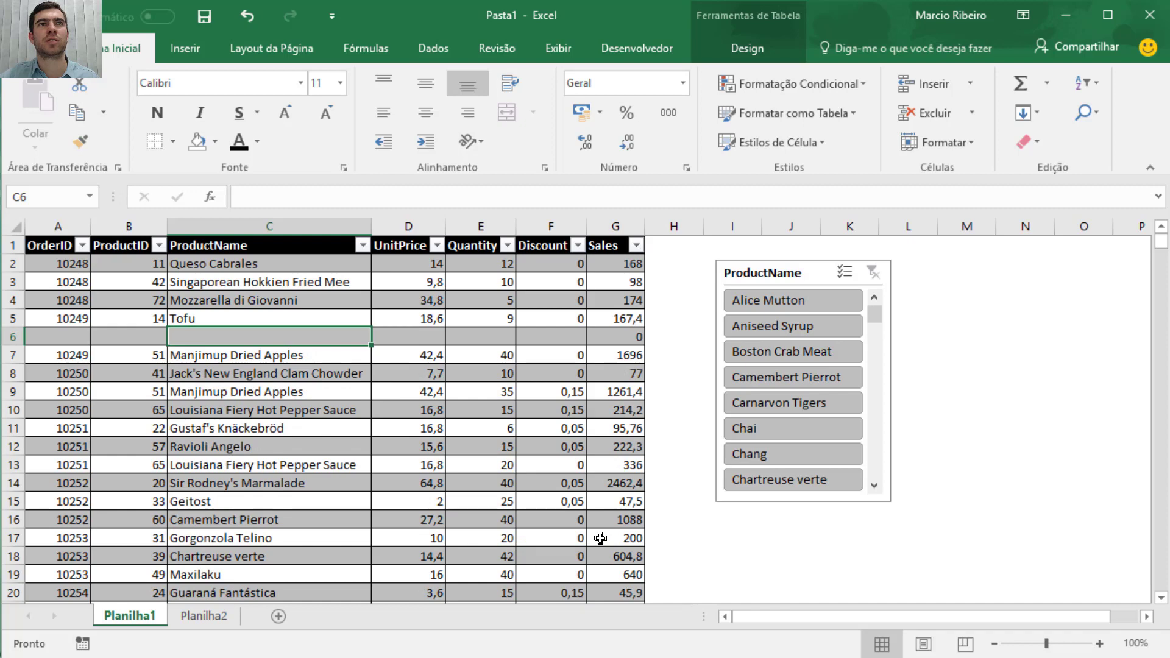
right_click(225, 339)
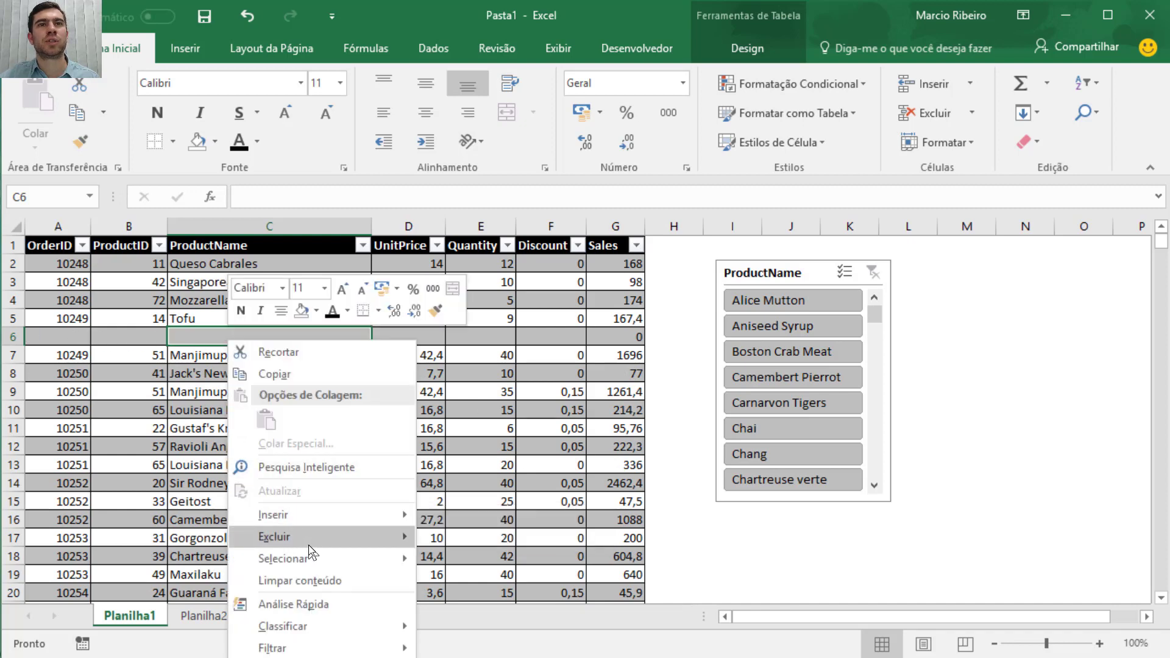
mouse_move(310, 545)
left_click(499, 561)
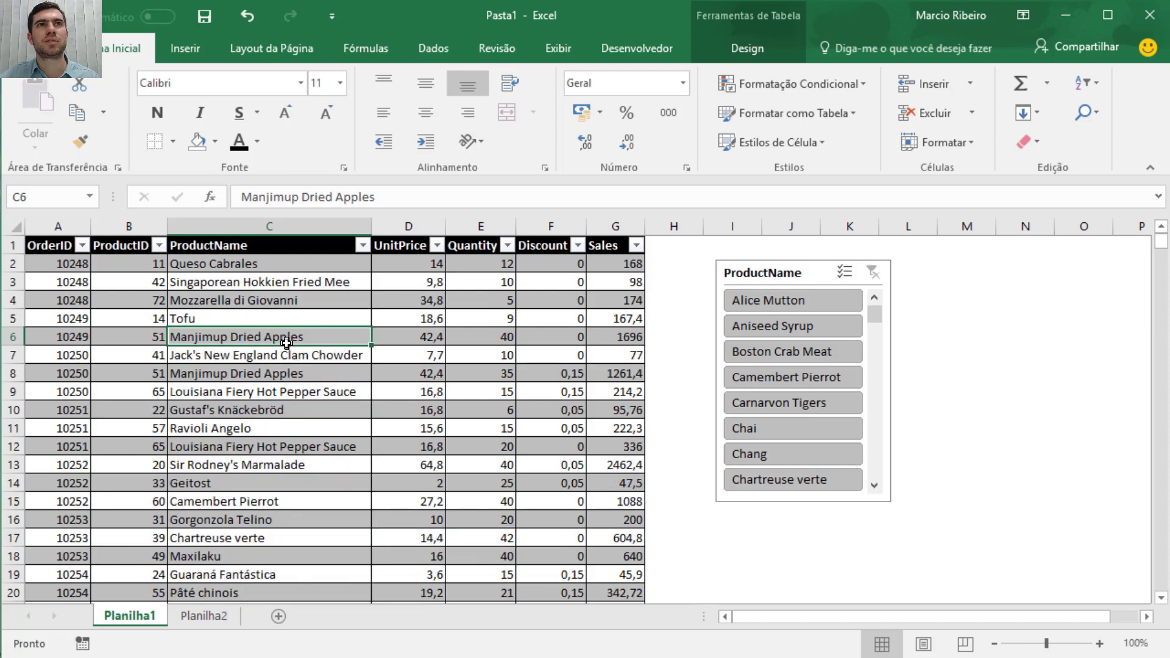
Select only the data of the ProductName table column, without its header, starting from cell C6
right_click(287, 339)
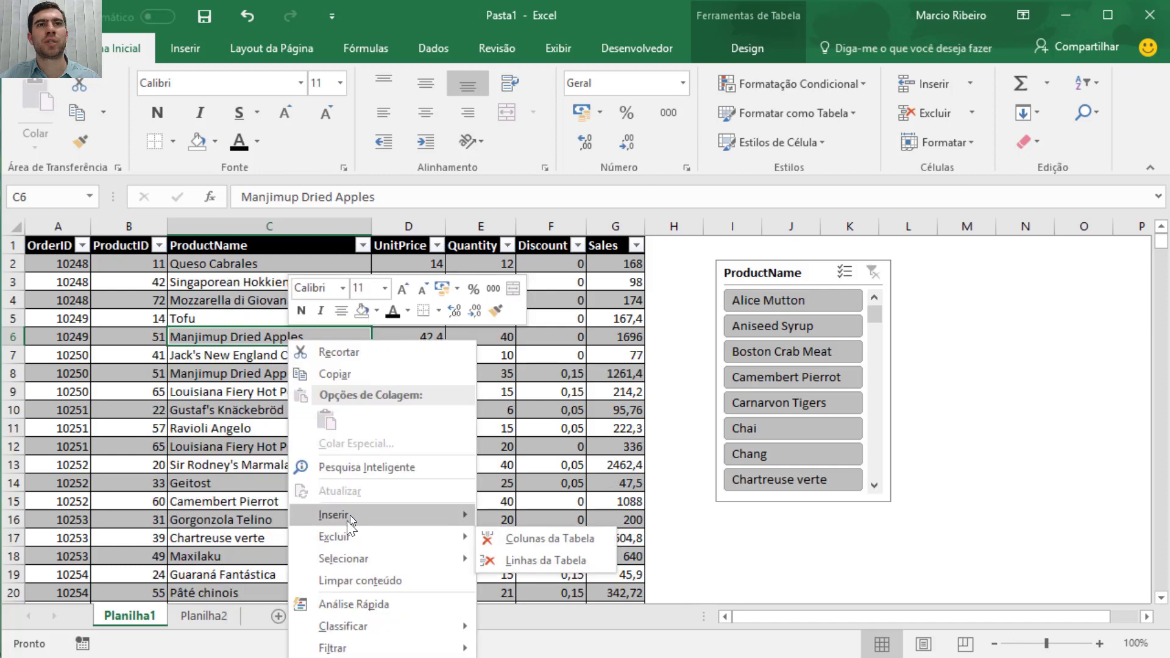
mouse_move(350, 515)
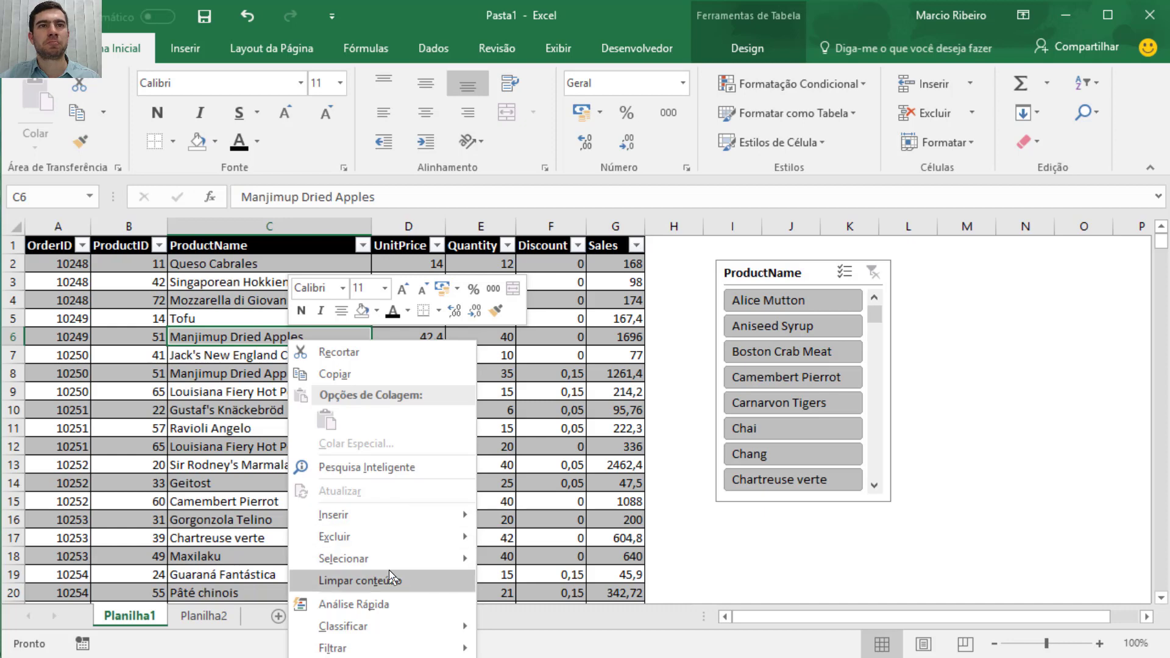
mouse_move(391, 564)
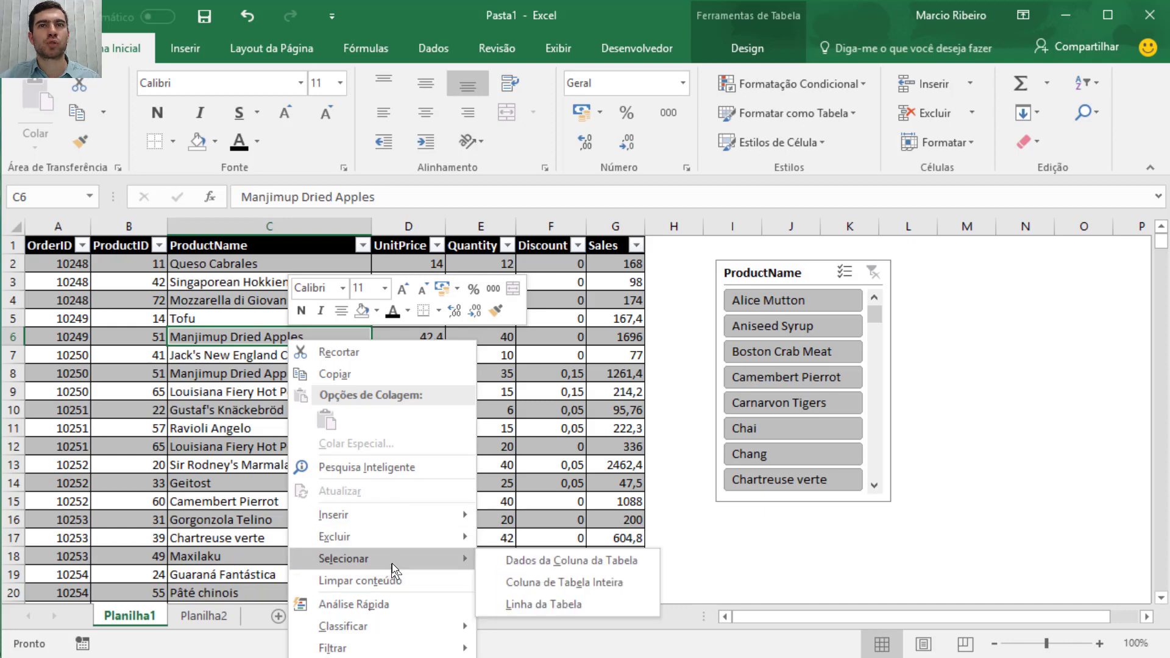
left_click(552, 562)
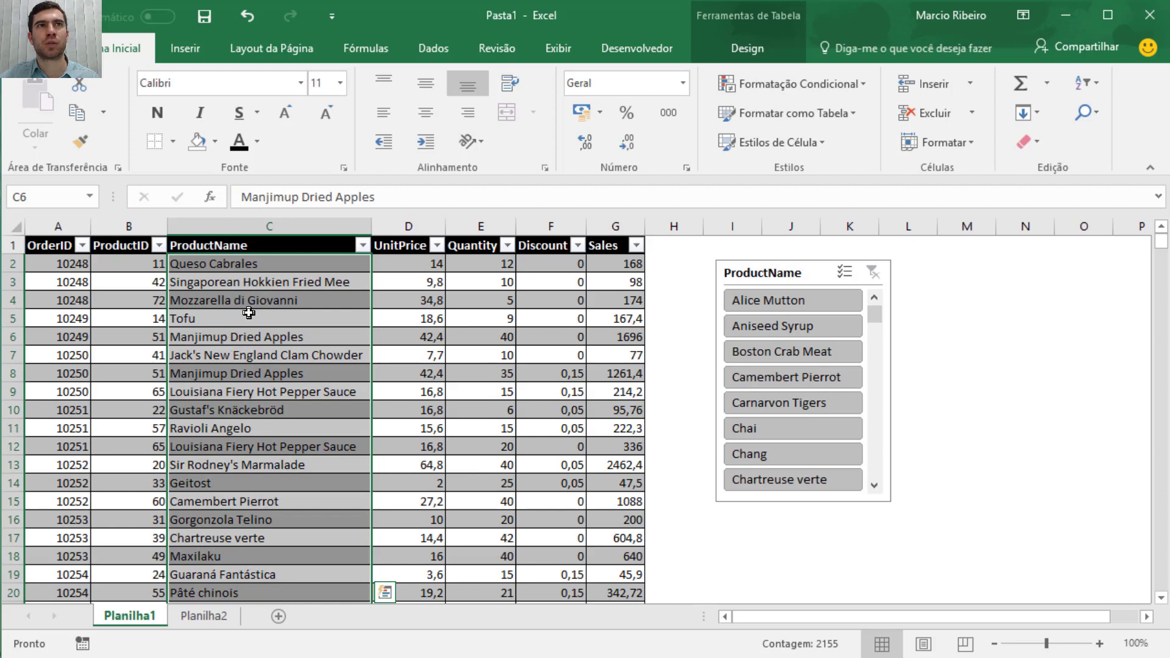
Select the entire ProductName table column including its header, starting from the Tofu cell C5
left_click(249, 316)
right_click(250, 316)
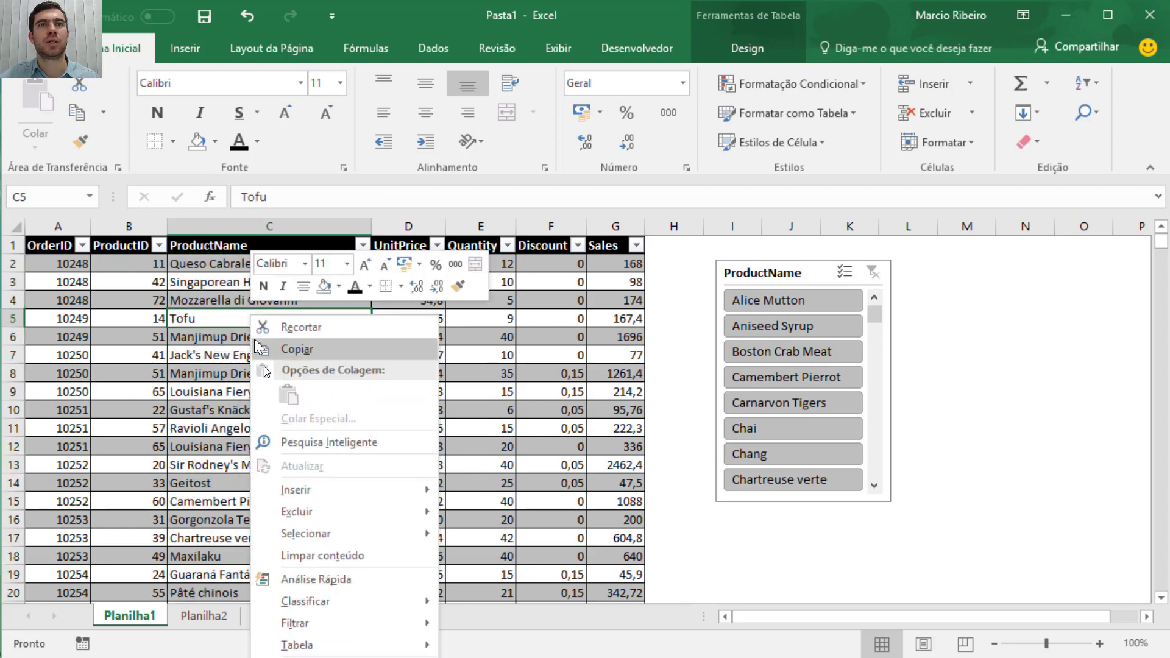
mouse_move(308, 542)
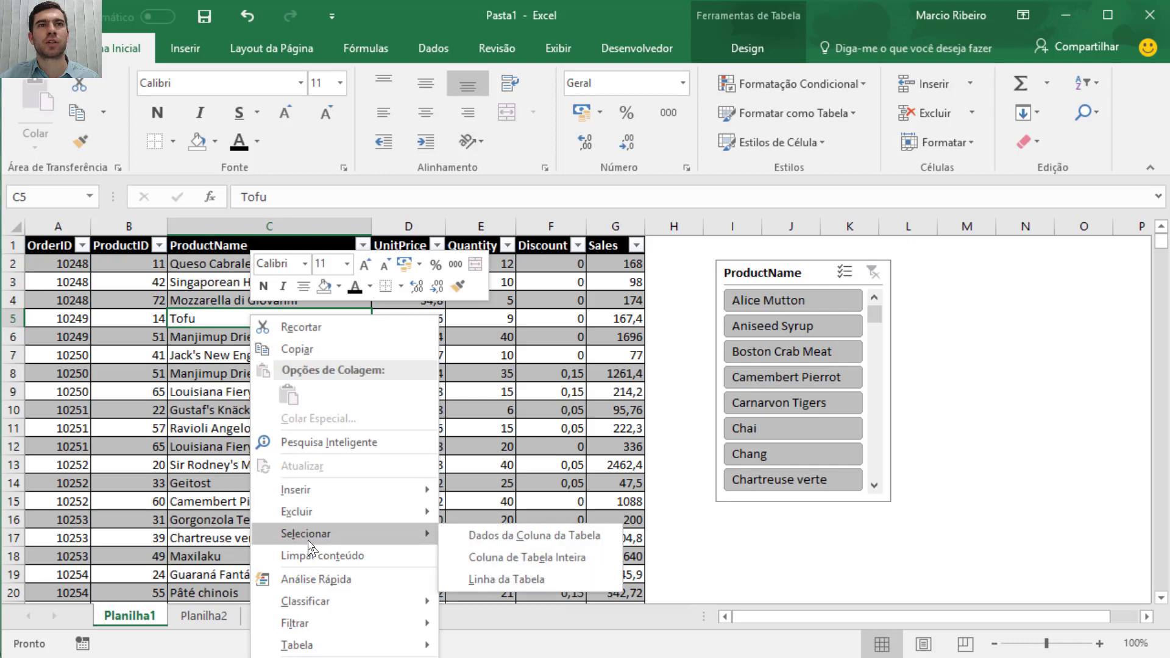
left_click(522, 556)
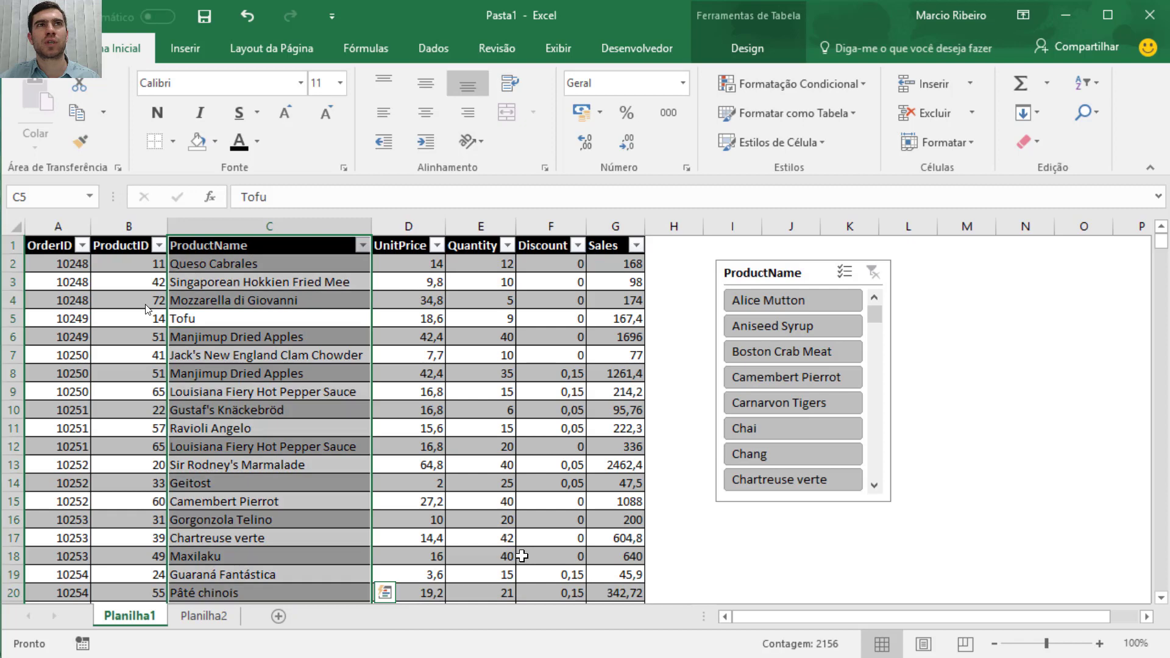
right_click(263, 414)
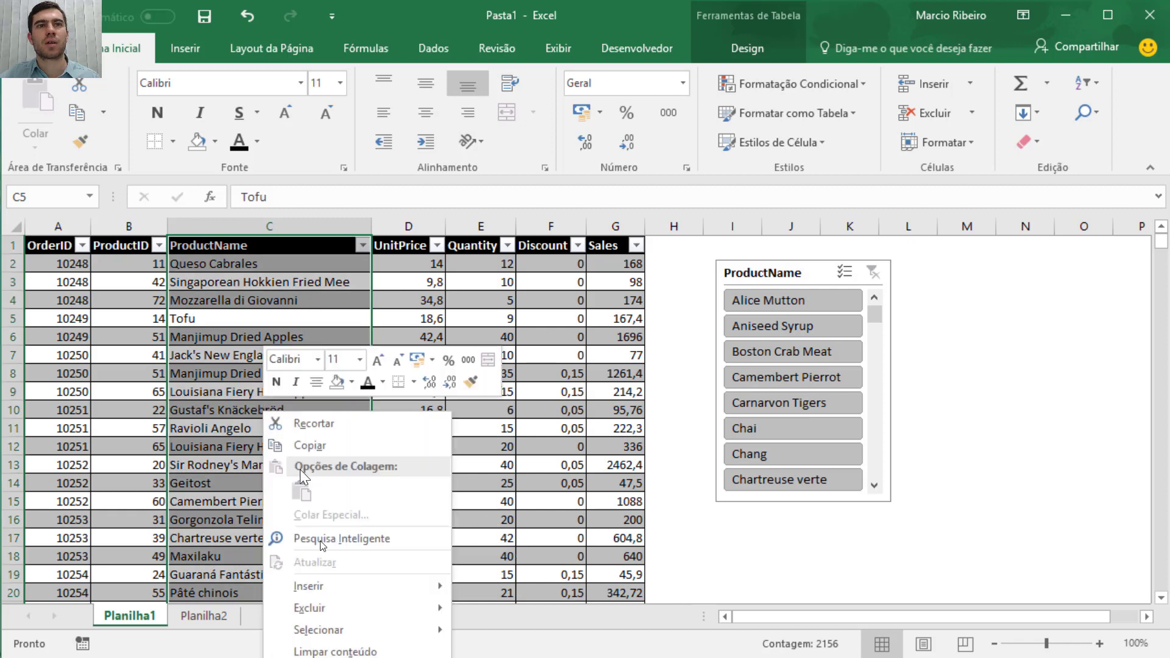
mouse_move(351, 631)
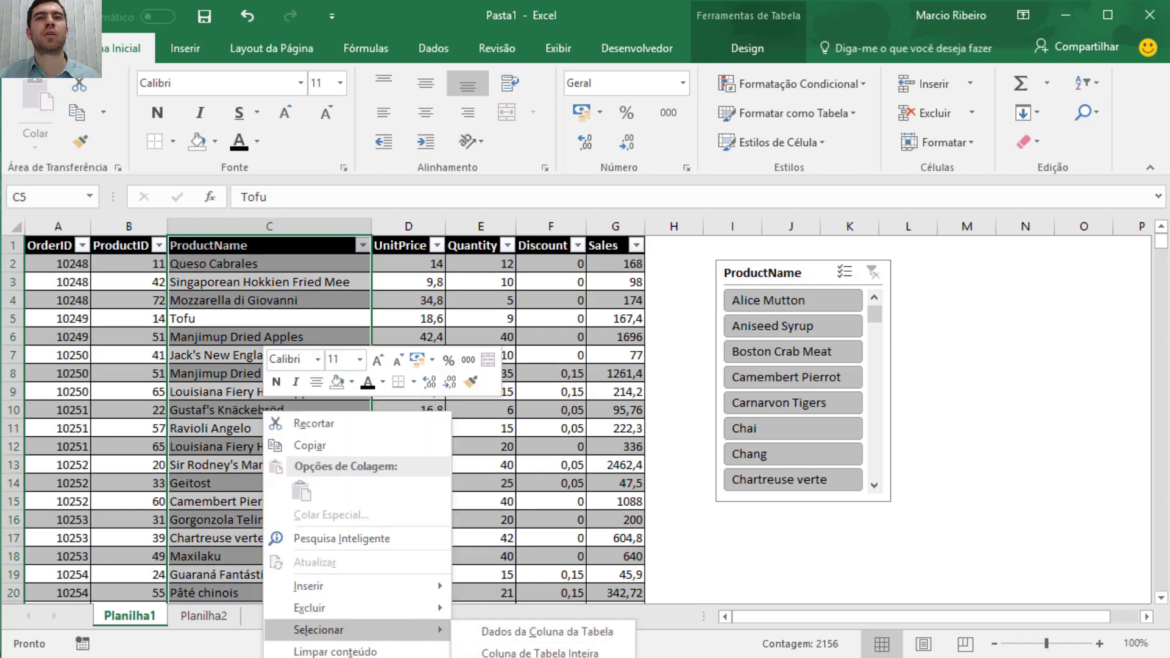
left_click(522, 657)
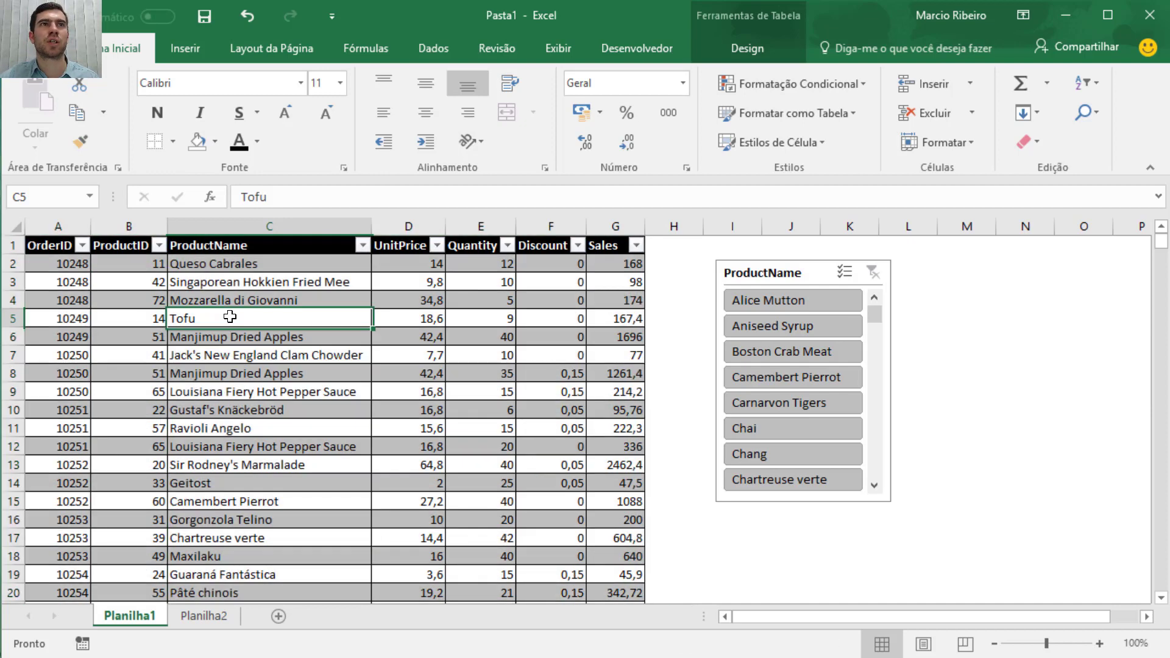
Select the whole table row containing the Tofu cell C5
left_click(230, 317)
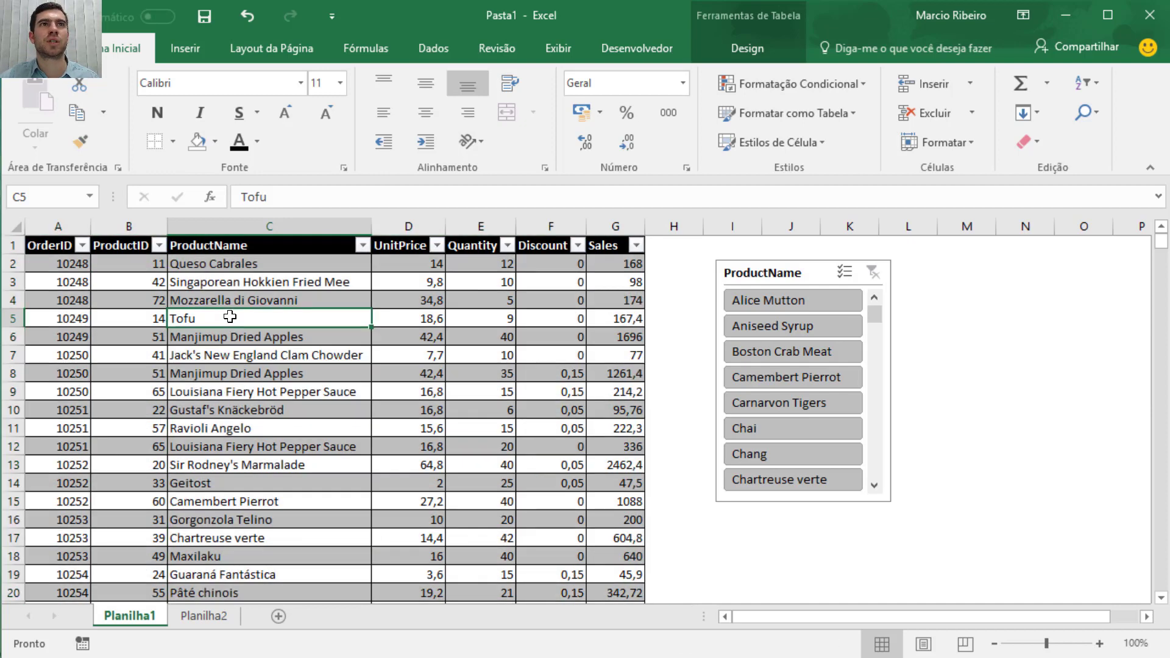
right_click(230, 317)
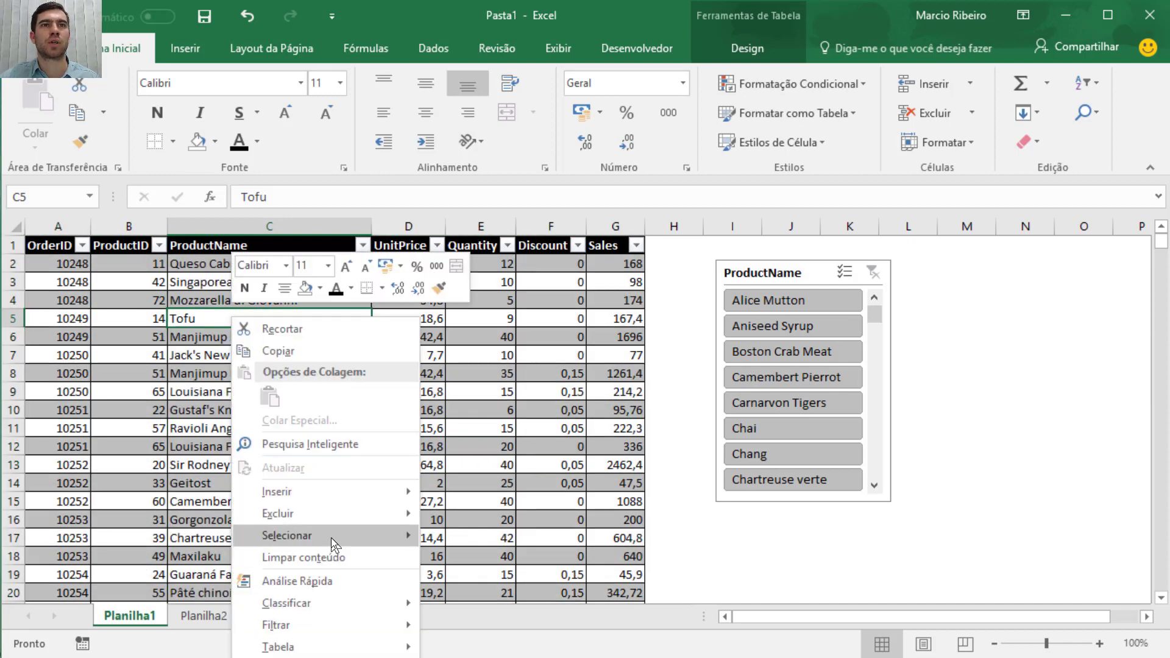
mouse_move(330, 537)
left_click(485, 581)
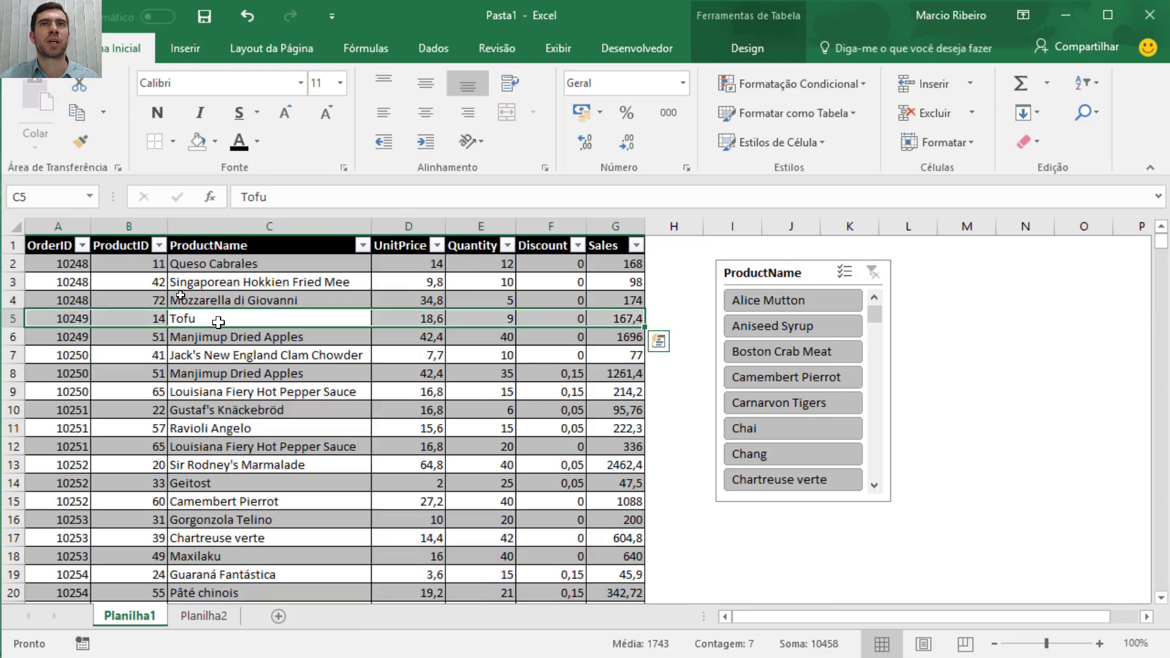
left_click(248, 335)
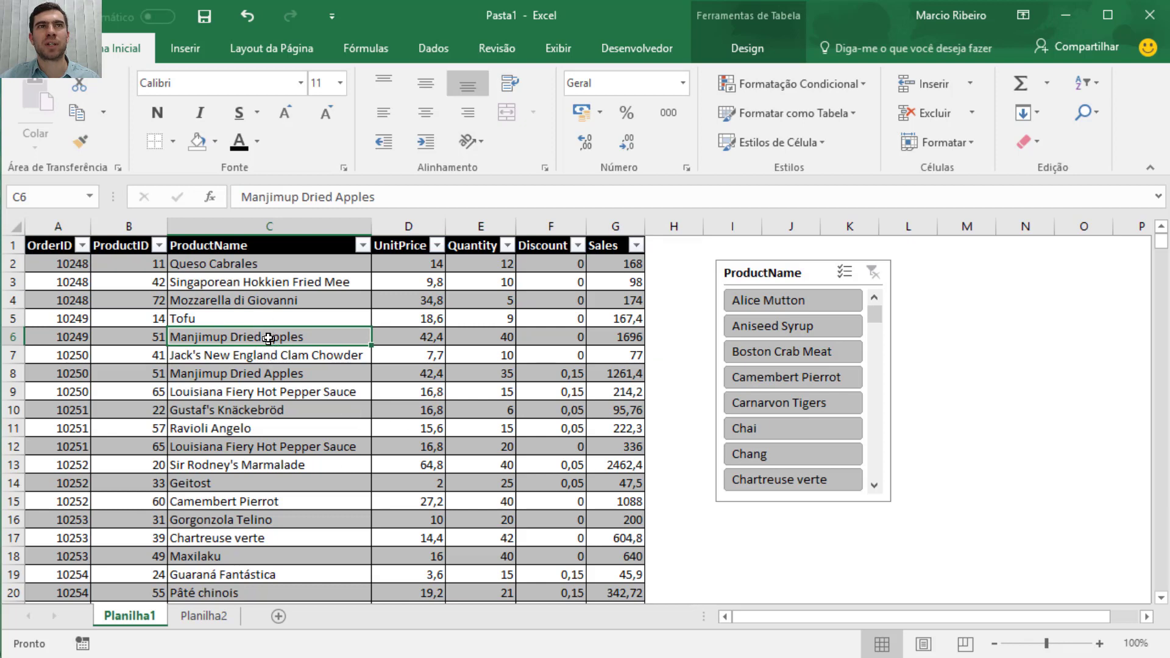
right_click(269, 338)
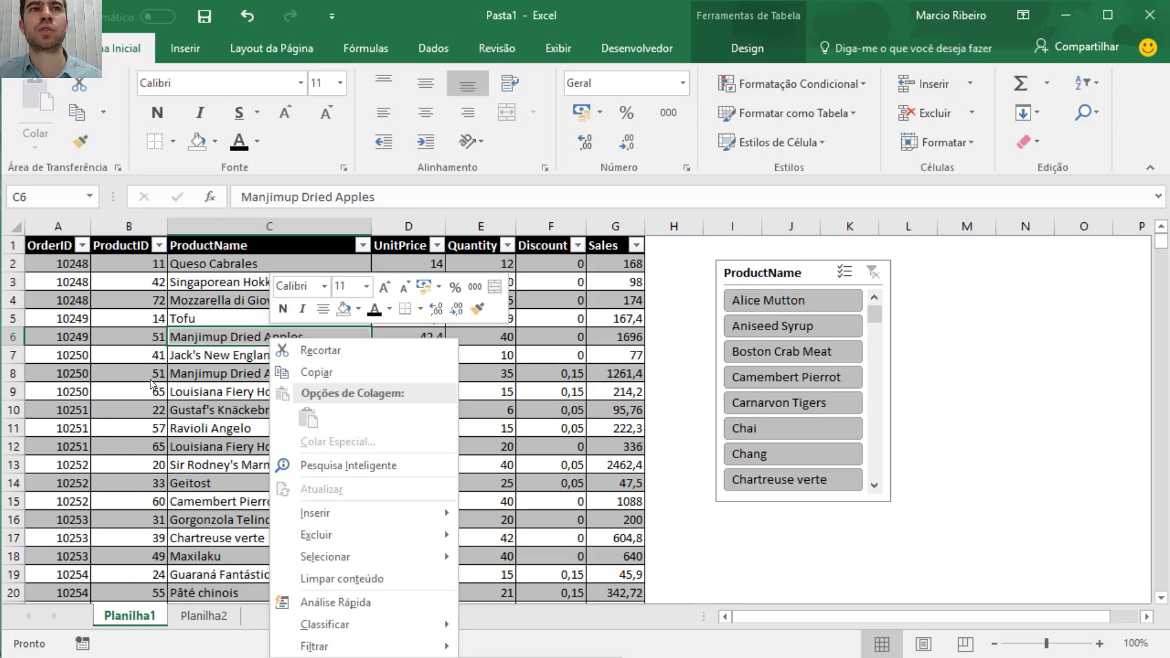
key("Escape")
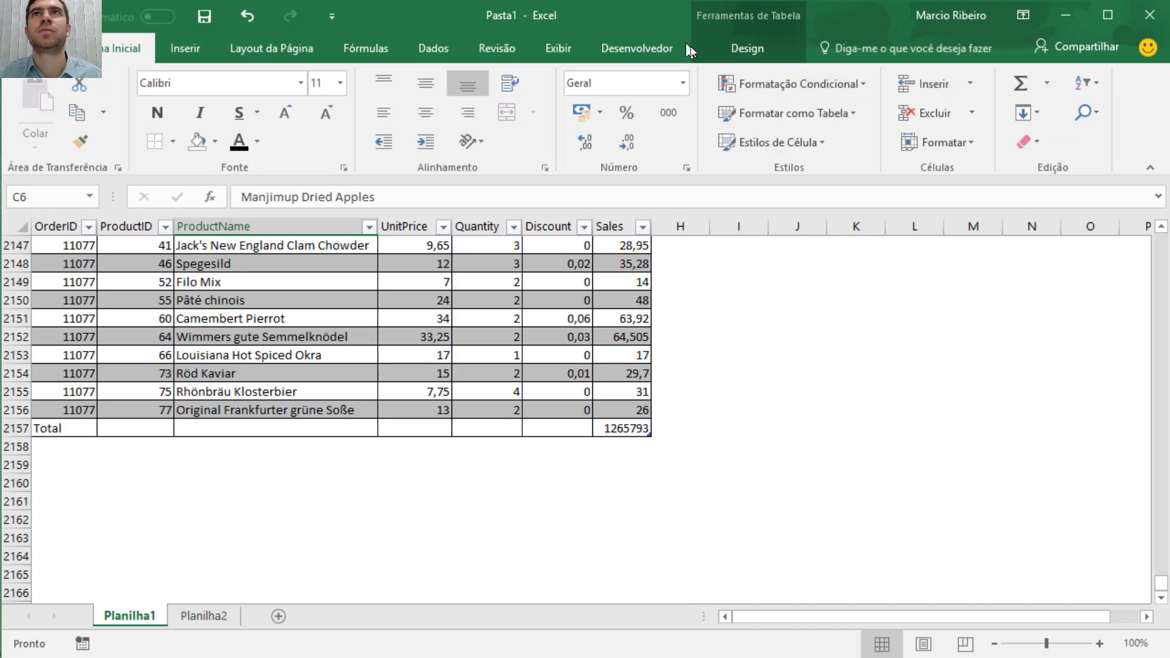
Modify Estilo de Tabela 1 by giving its total row (Linha de Totais) a black background fill
left_click(735, 51)
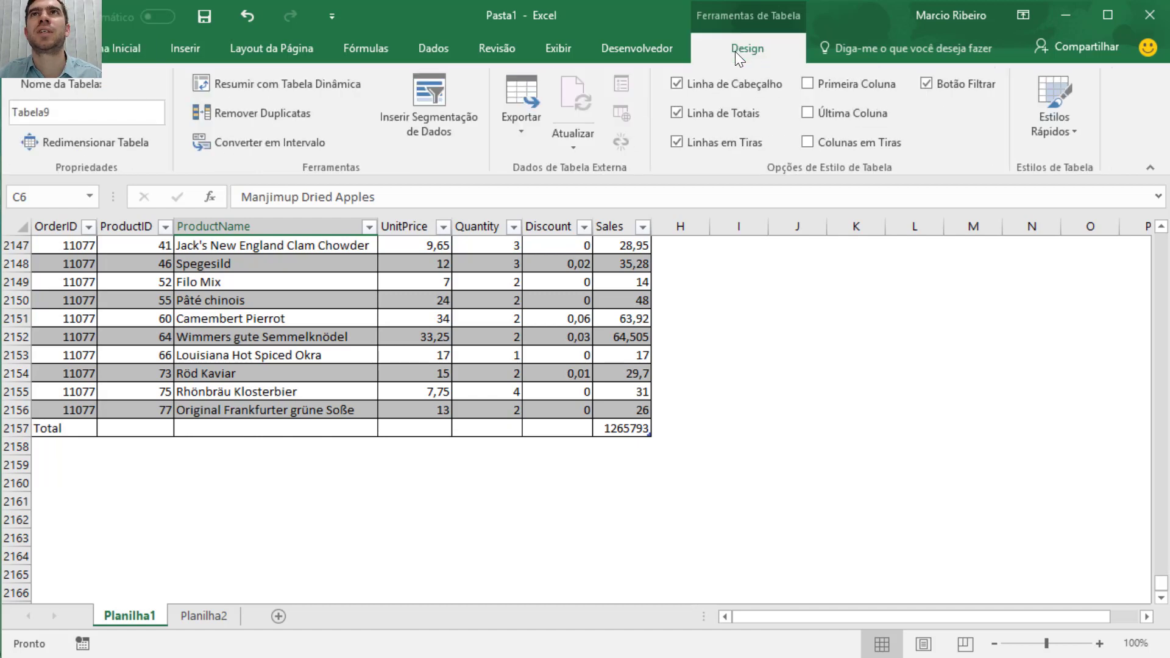
left_click(733, 114)
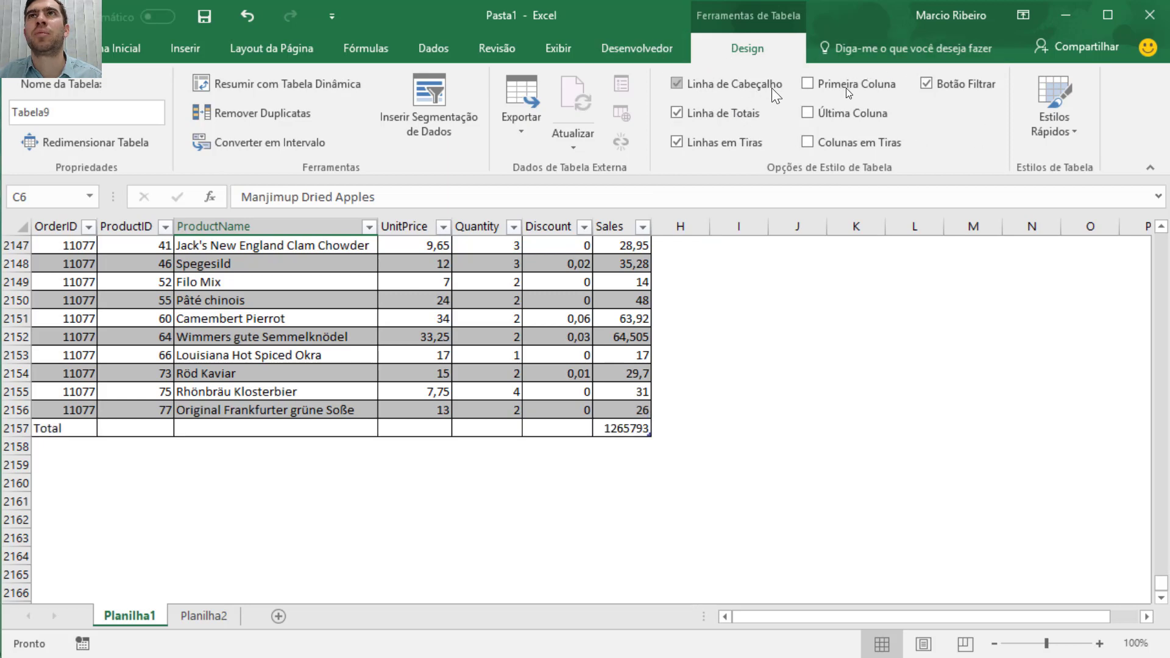
left_click(1076, 129)
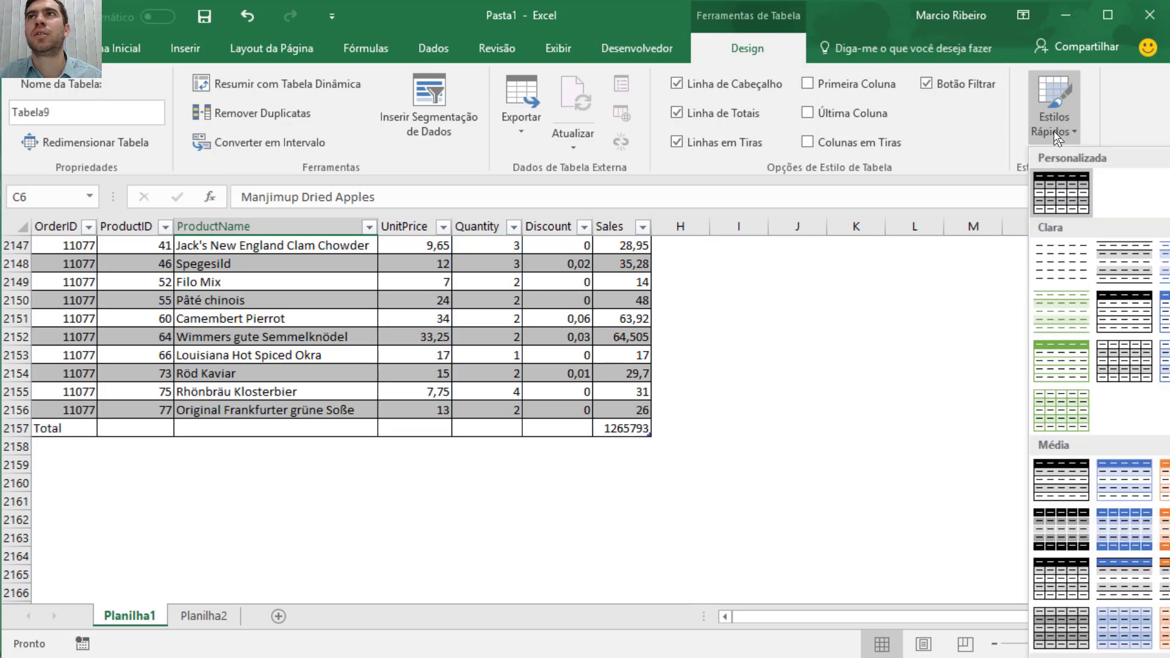
right_click(1058, 195)
left_click(1110, 243)
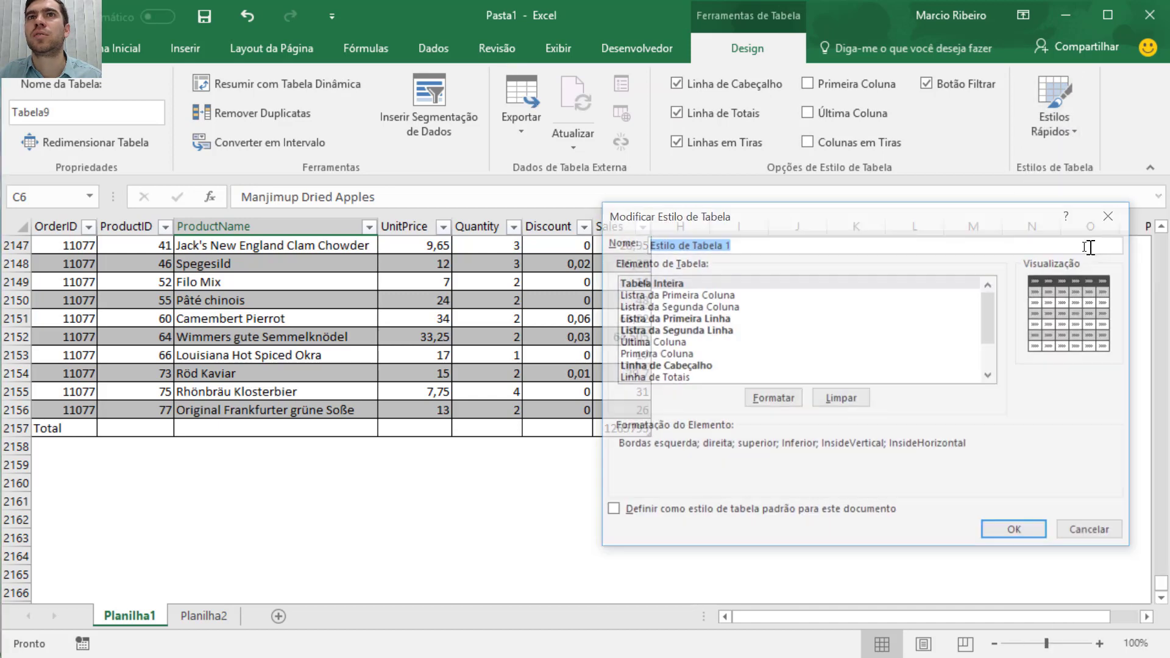
left_click(719, 377)
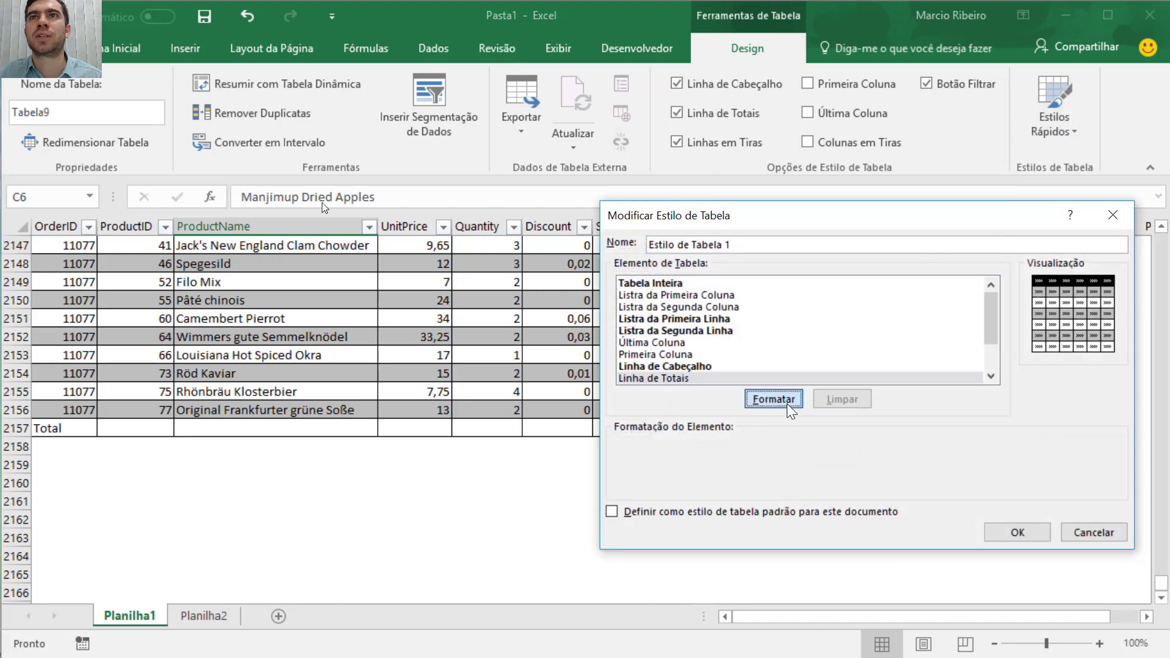
left_click(786, 401)
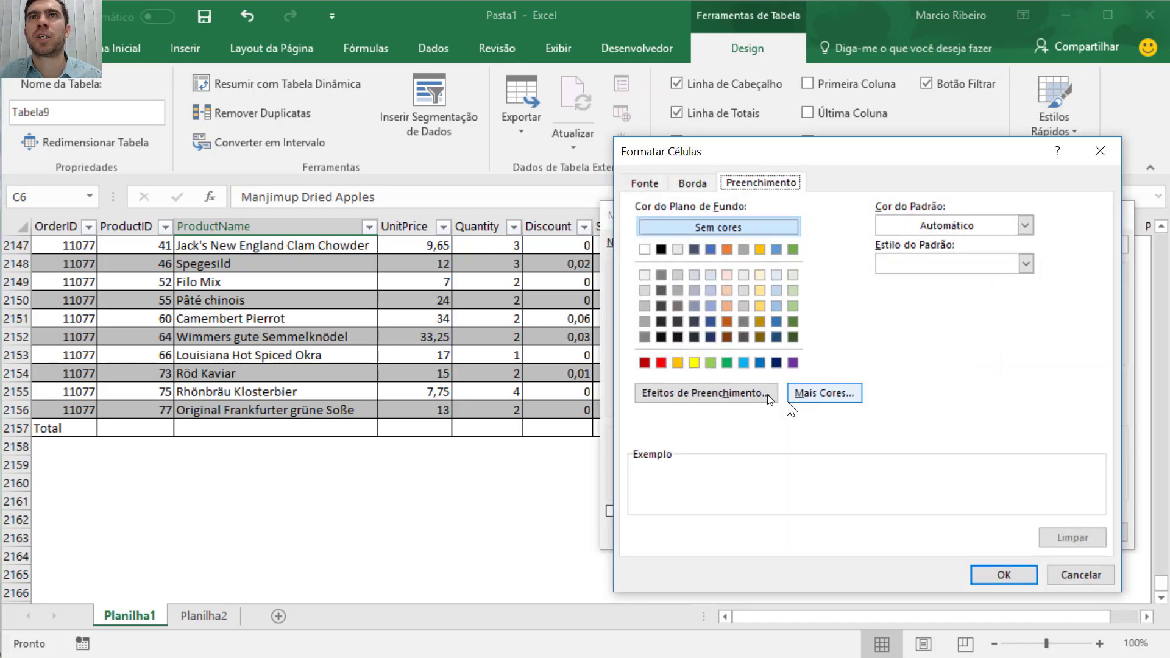
left_click(666, 252)
Give the total row (Linha de Totais) of Estilo de Tabela 1 a bold font in white (Plano de Fundo 1), and save the style
left_click(688, 184)
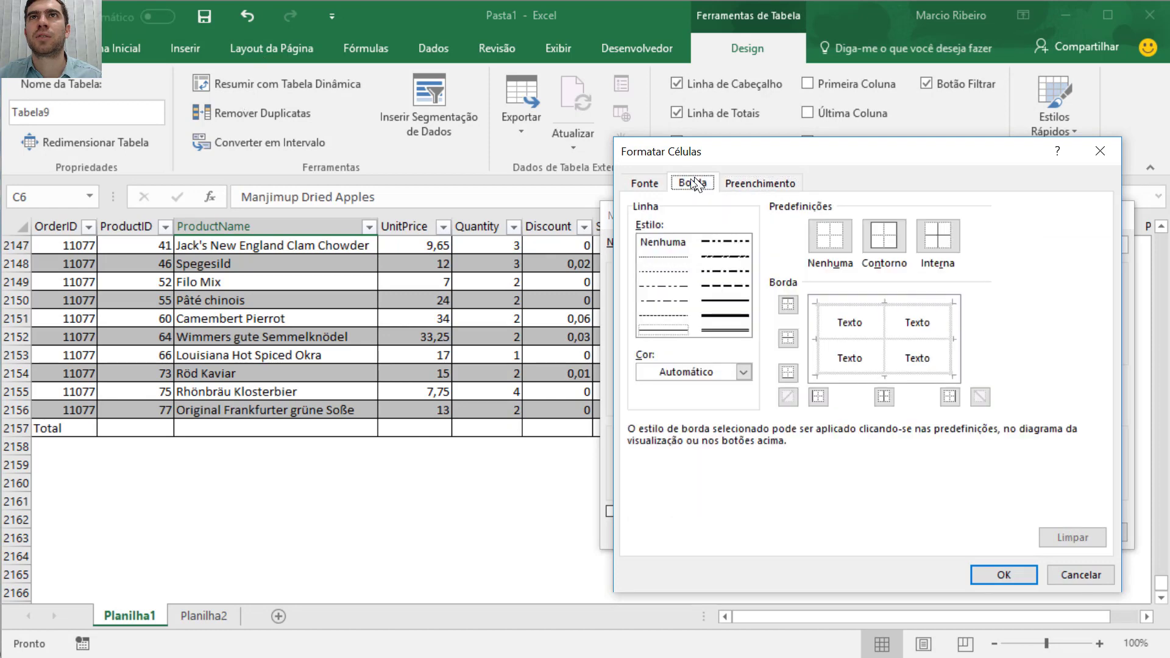
left_click(649, 189)
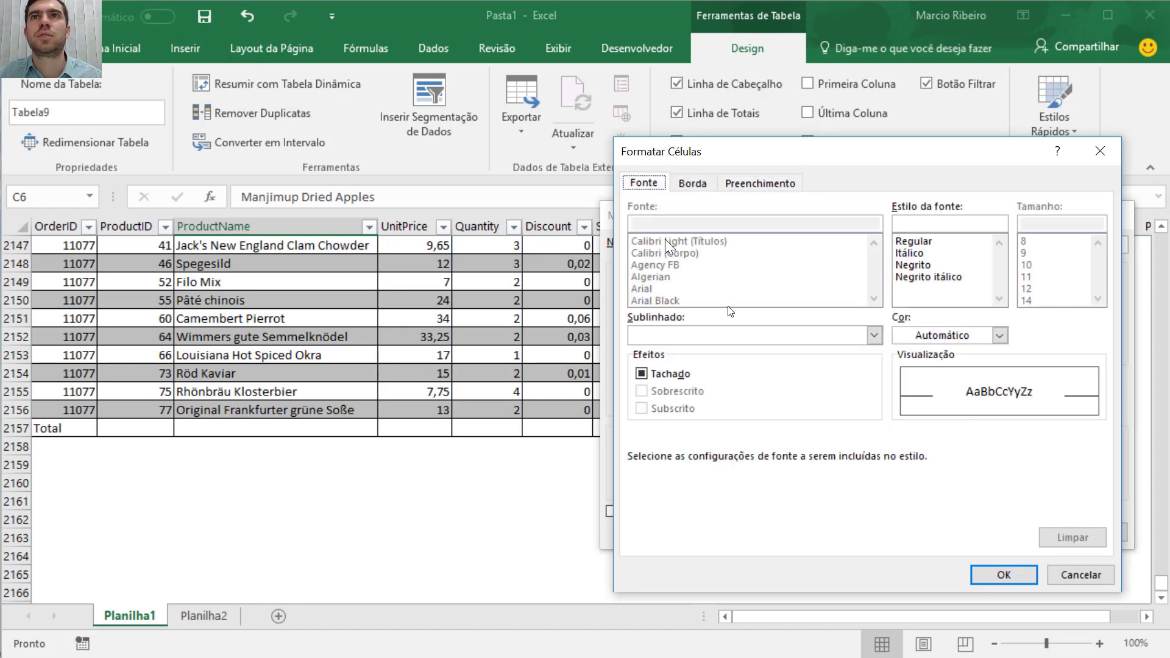
left_click(933, 339)
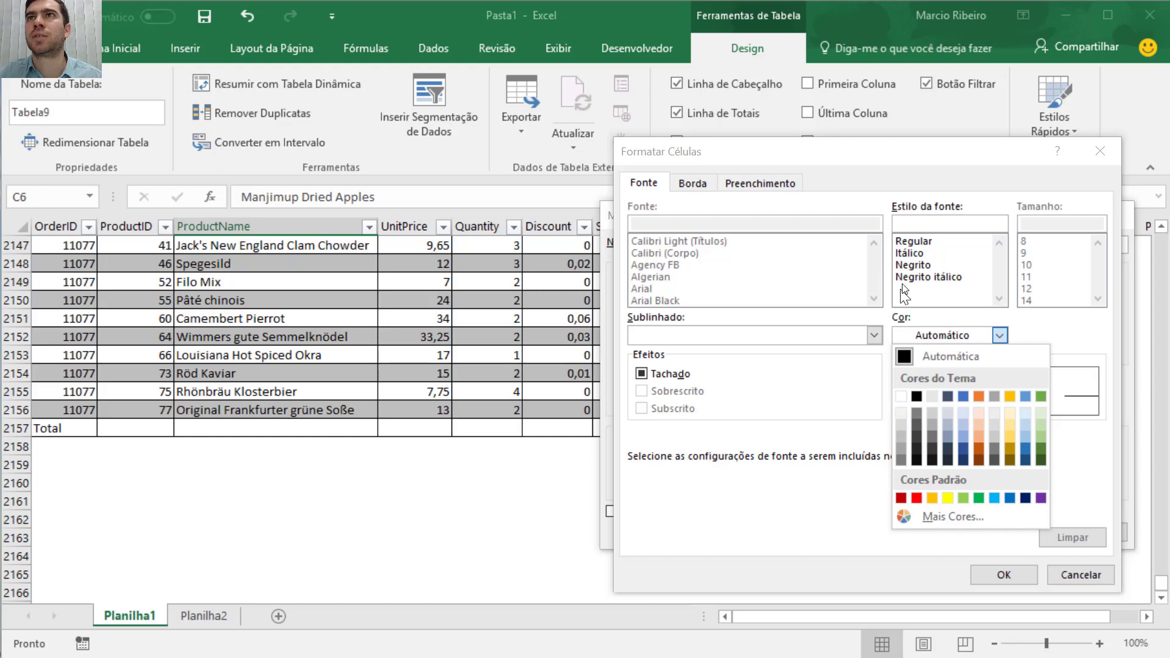
left_click(903, 285)
left_click(914, 340)
left_click(916, 356)
left_click(912, 264)
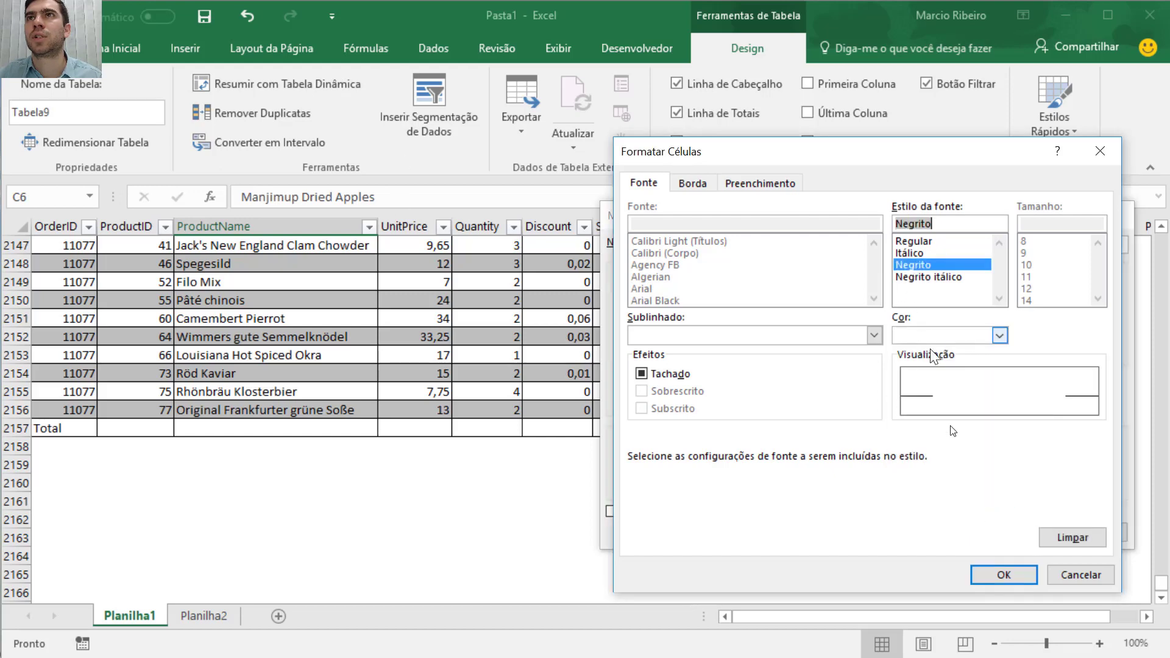
left_click(1019, 575)
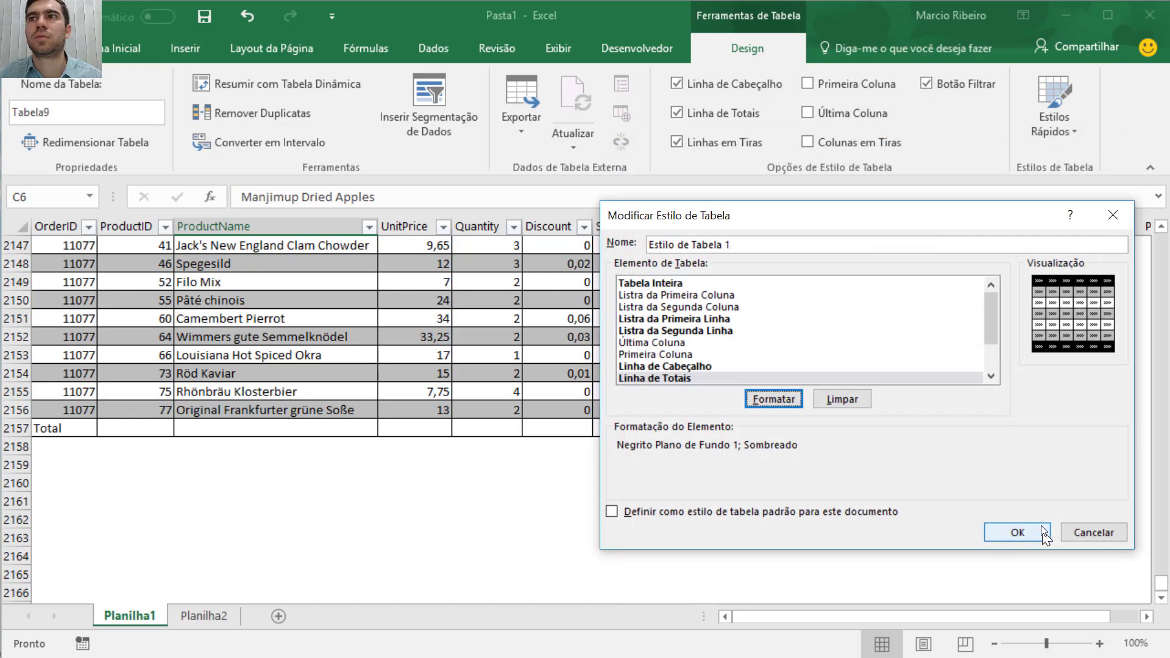
left_click(1023, 533)
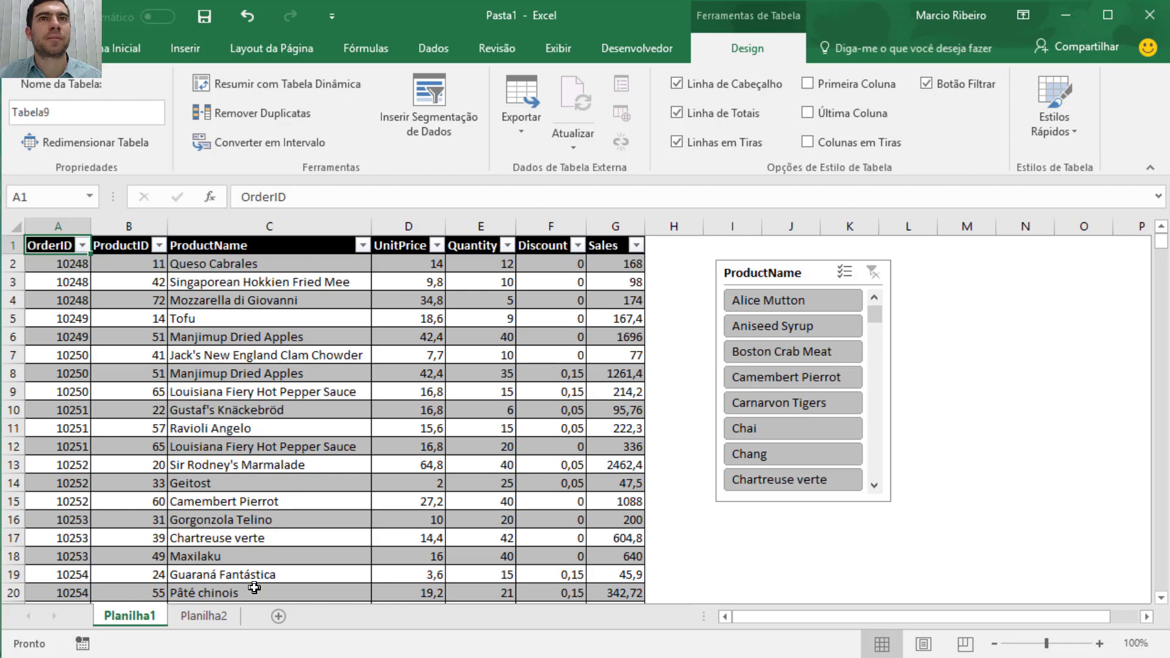
Convert the ProductName and Sales data on Planilha2 into a table that uses its first row as headers
left_click(203, 616)
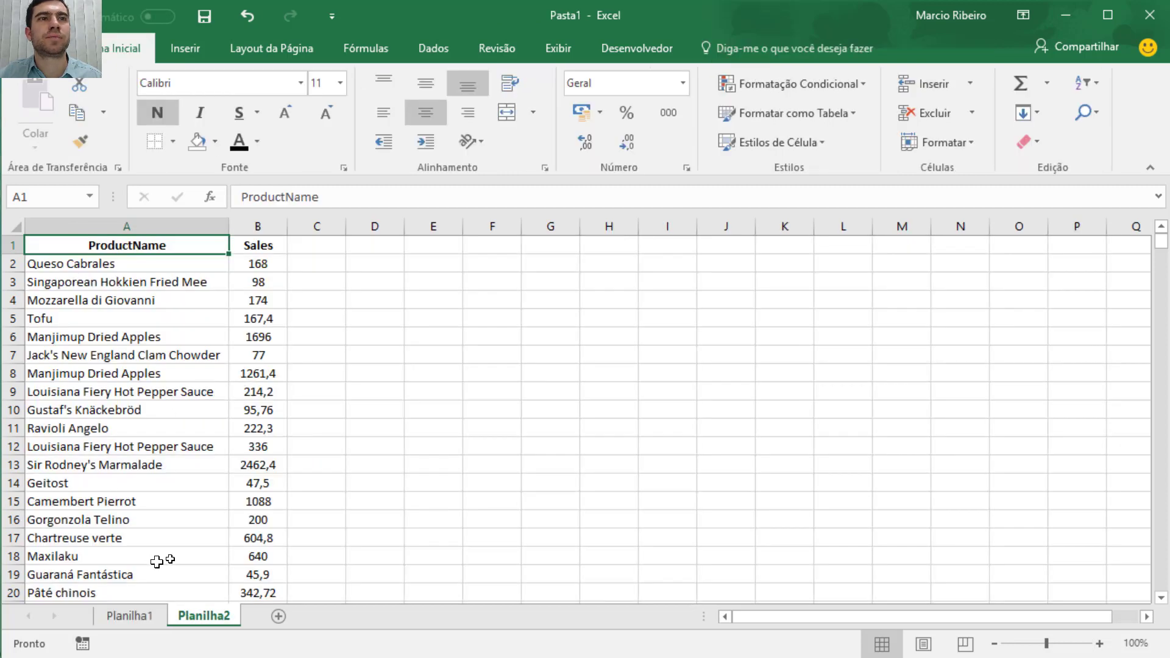
left_click(147, 621)
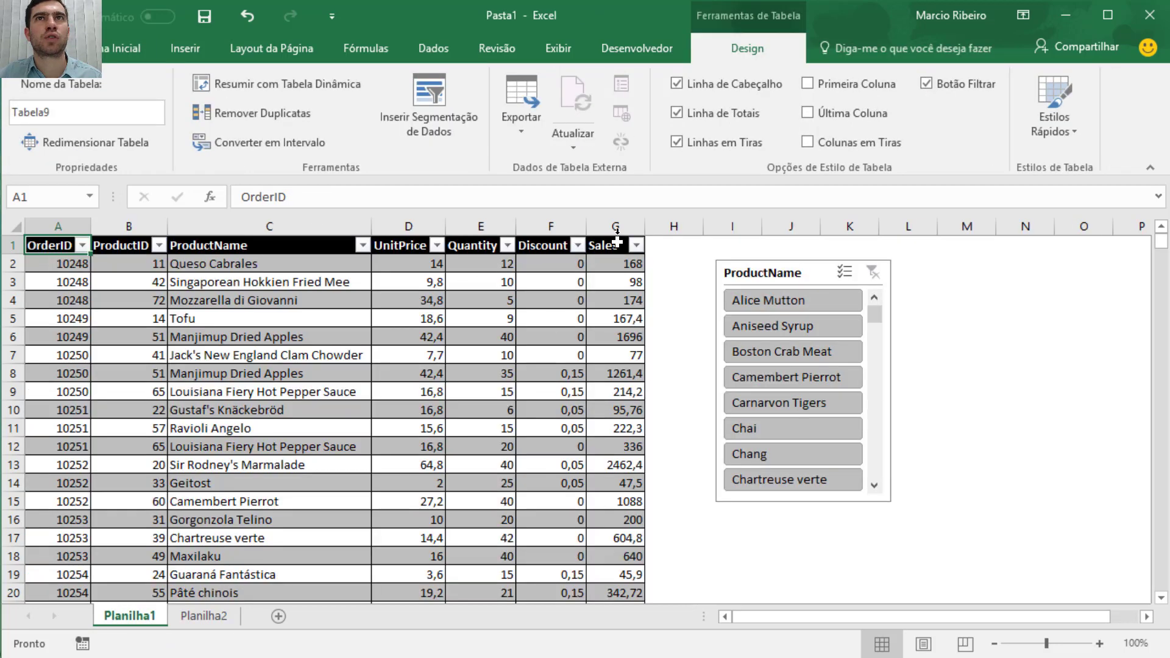
left_click(207, 616)
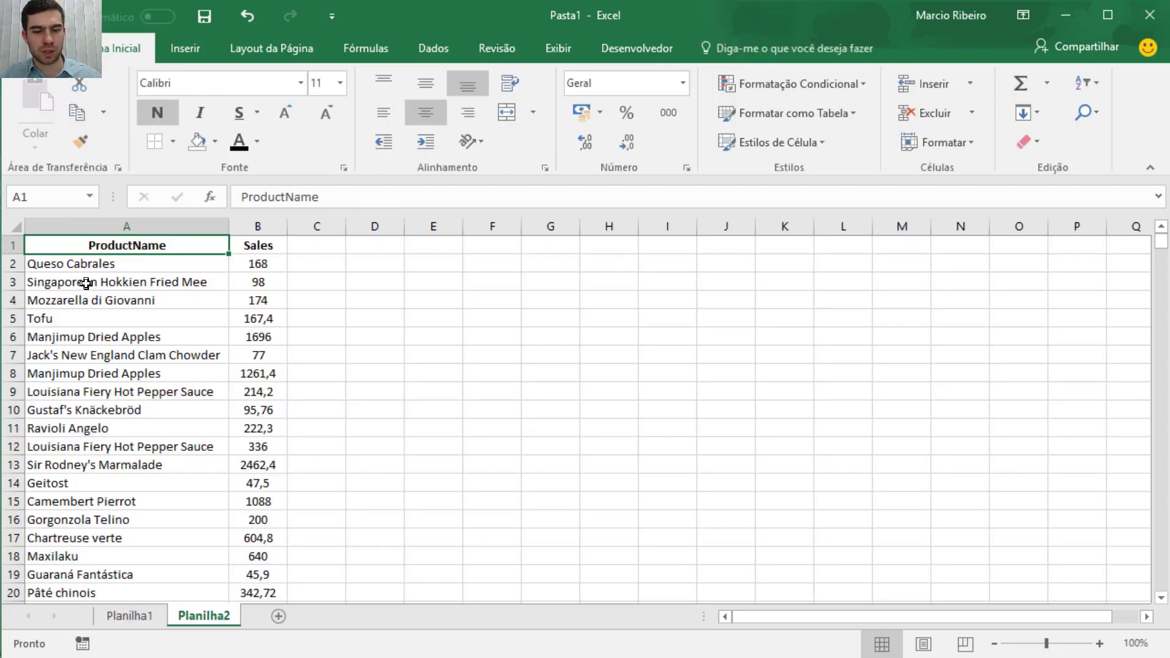
key("ctrl+alt+t")
key("Return")
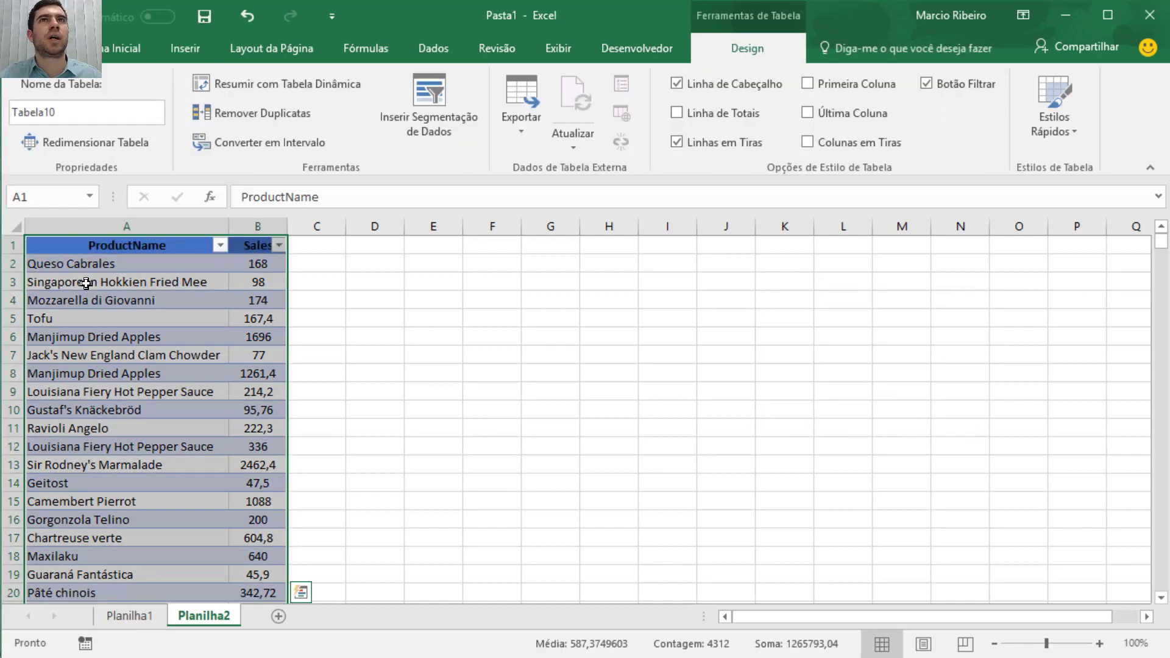
Remove duplicate rows from the Planilha2 table, comparing both the ProductName and Sales columns
right_click(97, 288)
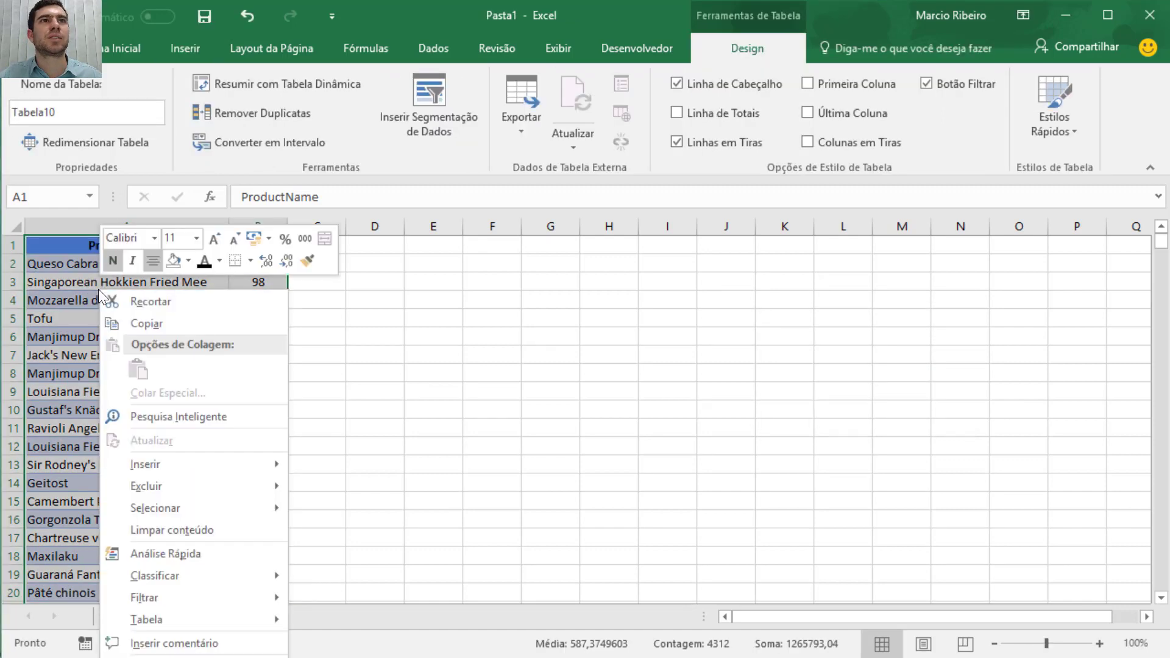
left_click(253, 113)
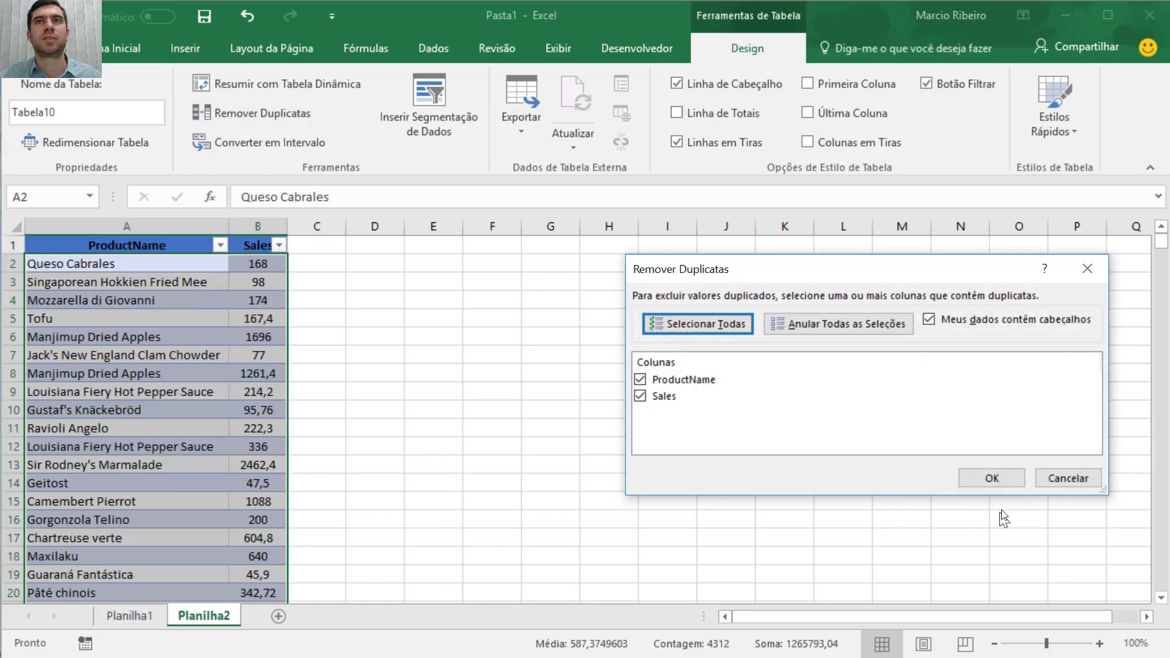
left_click(992, 478)
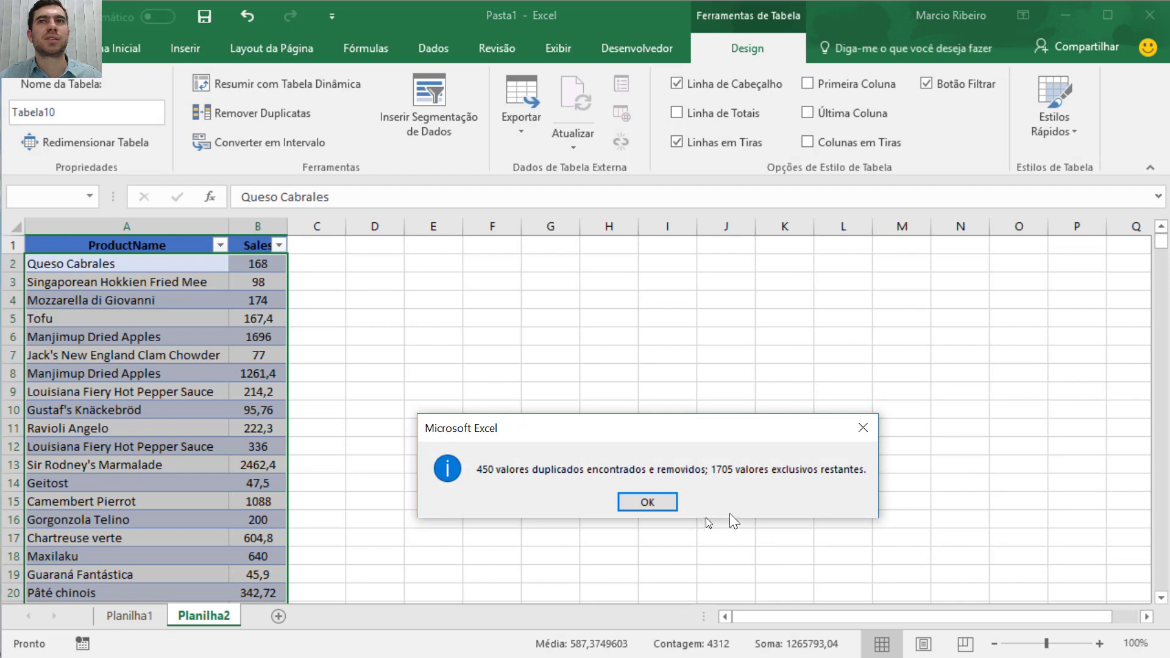
left_click(645, 503)
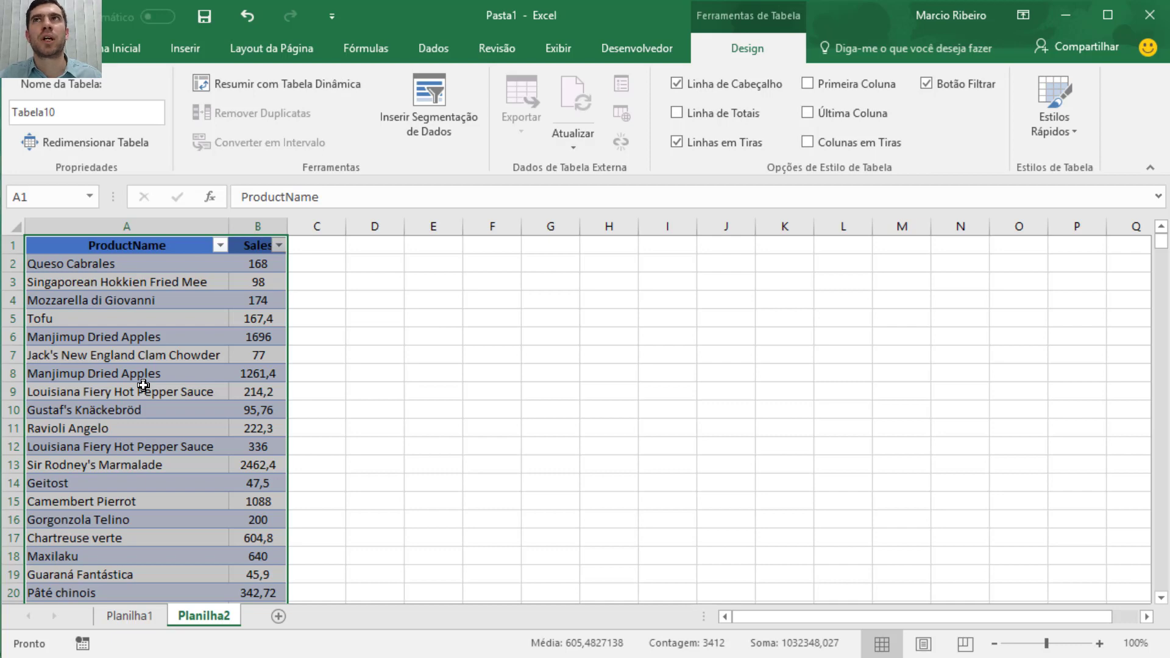
Look up the Tofu product in cell A5 with Smart Lookup (Pesquisa Inteligente) and browse the image and web results
left_click(169, 336)
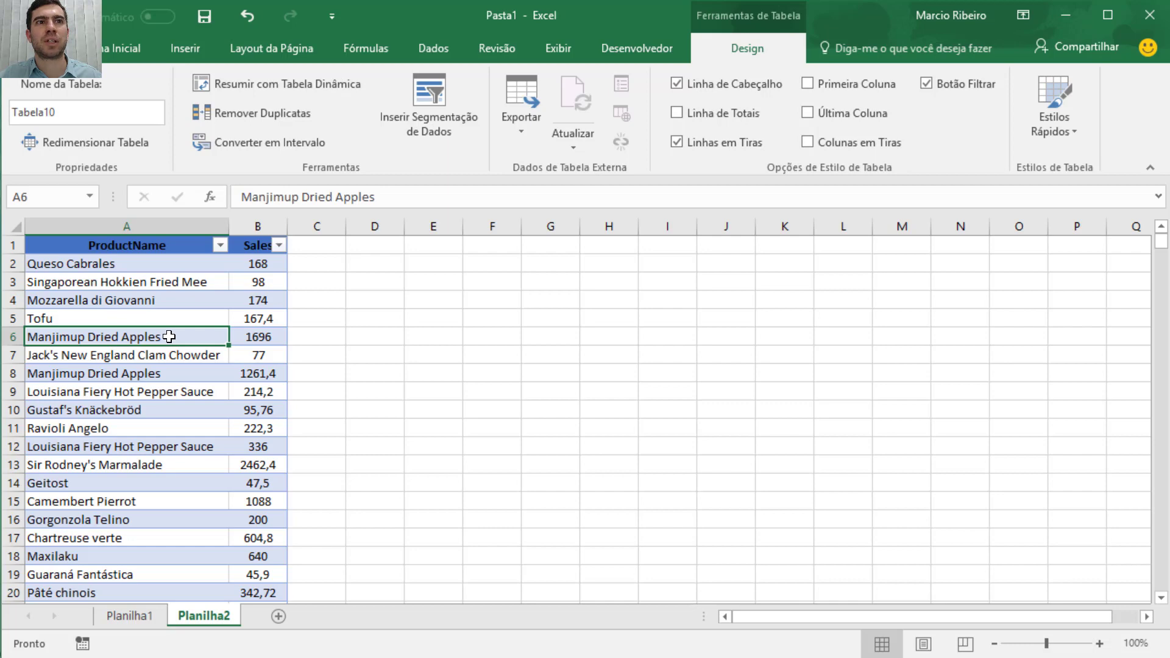
right_click(163, 377)
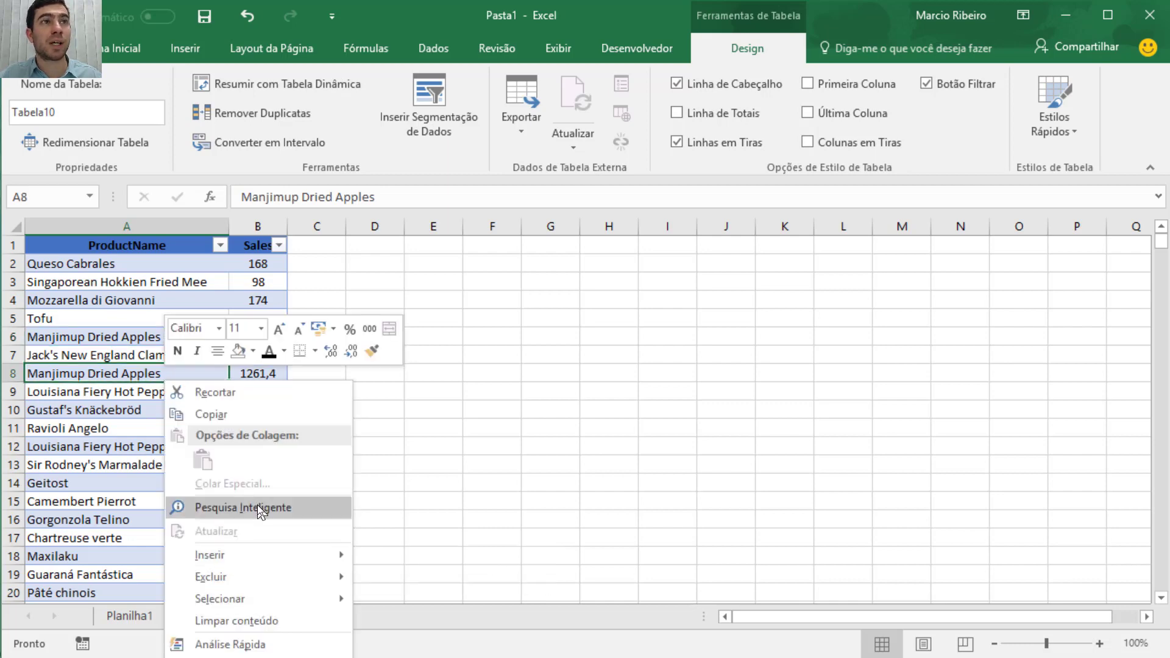
key("Escape")
left_click(77, 317)
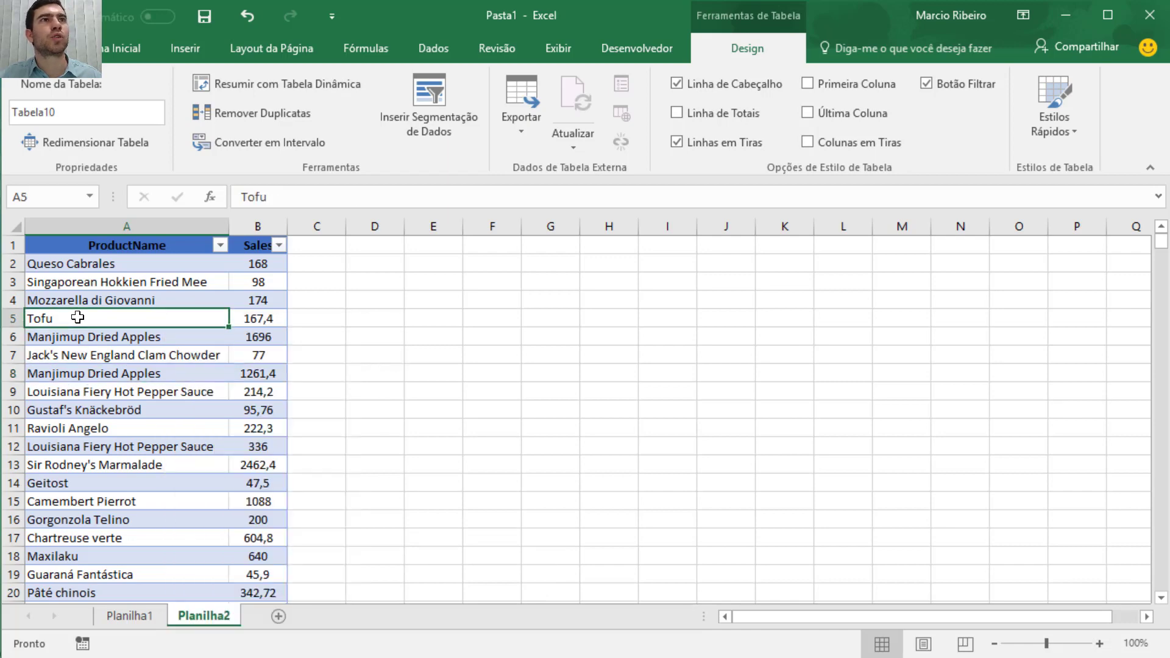
right_click(78, 317)
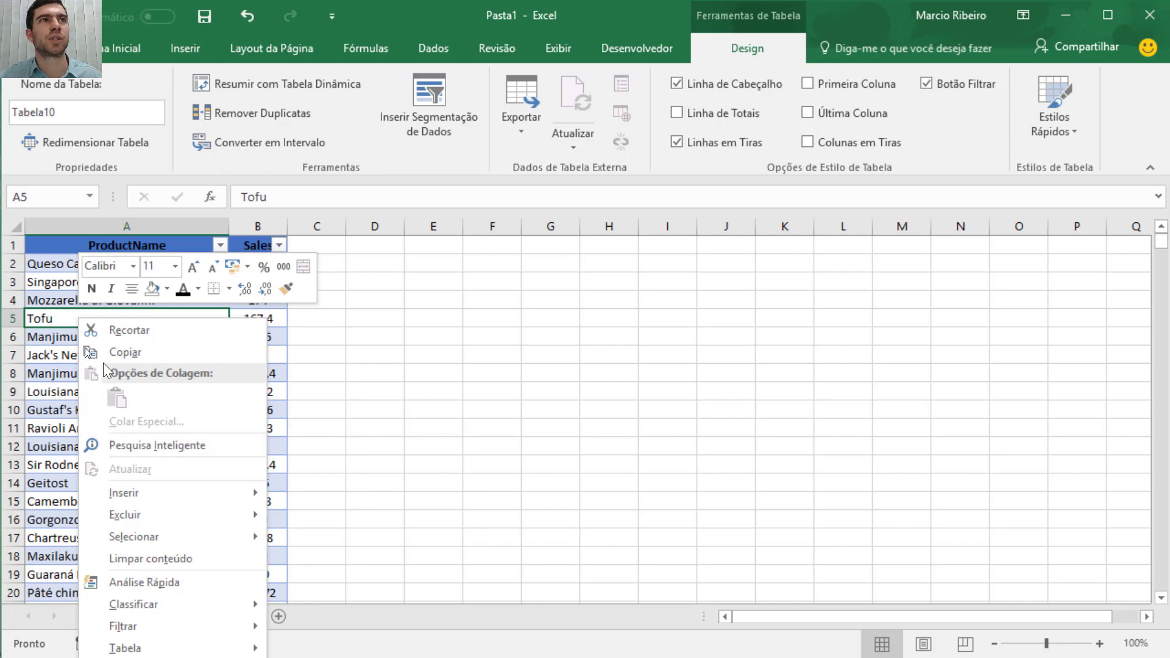
left_click(47, 322)
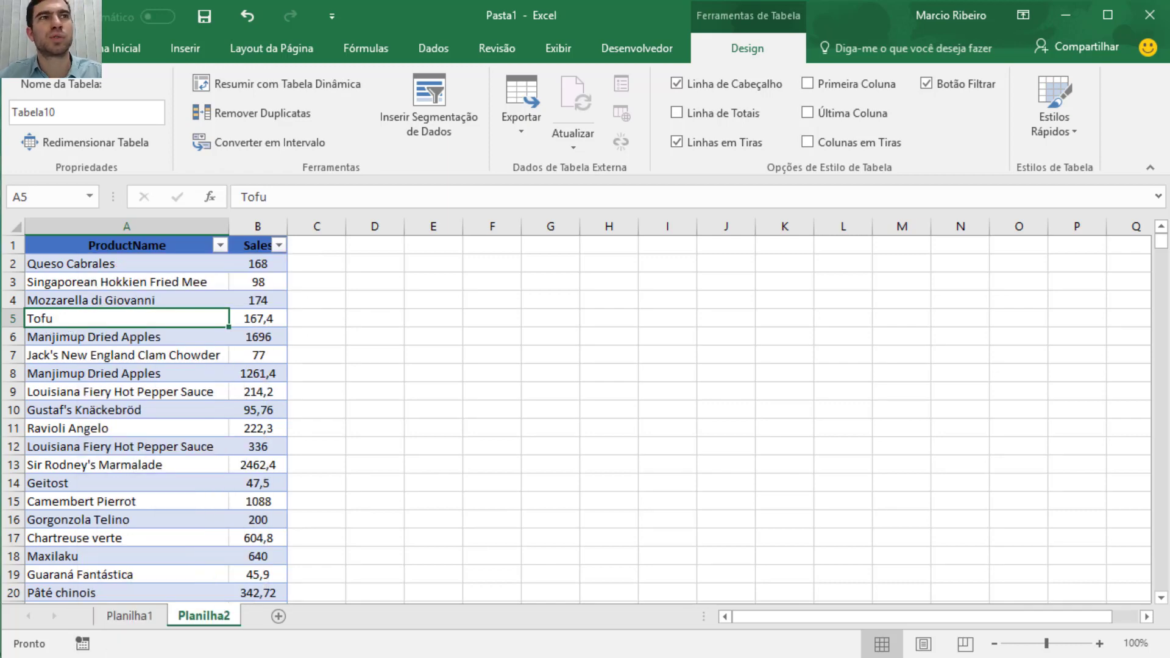
right_click(60, 319)
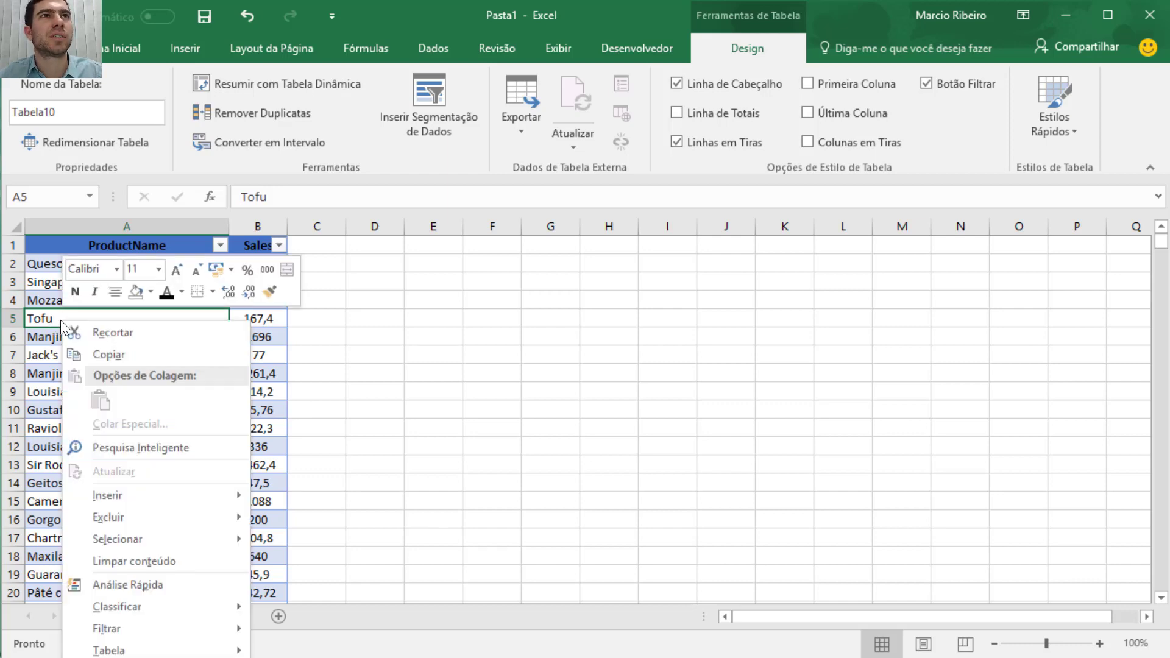
left_click(136, 449)
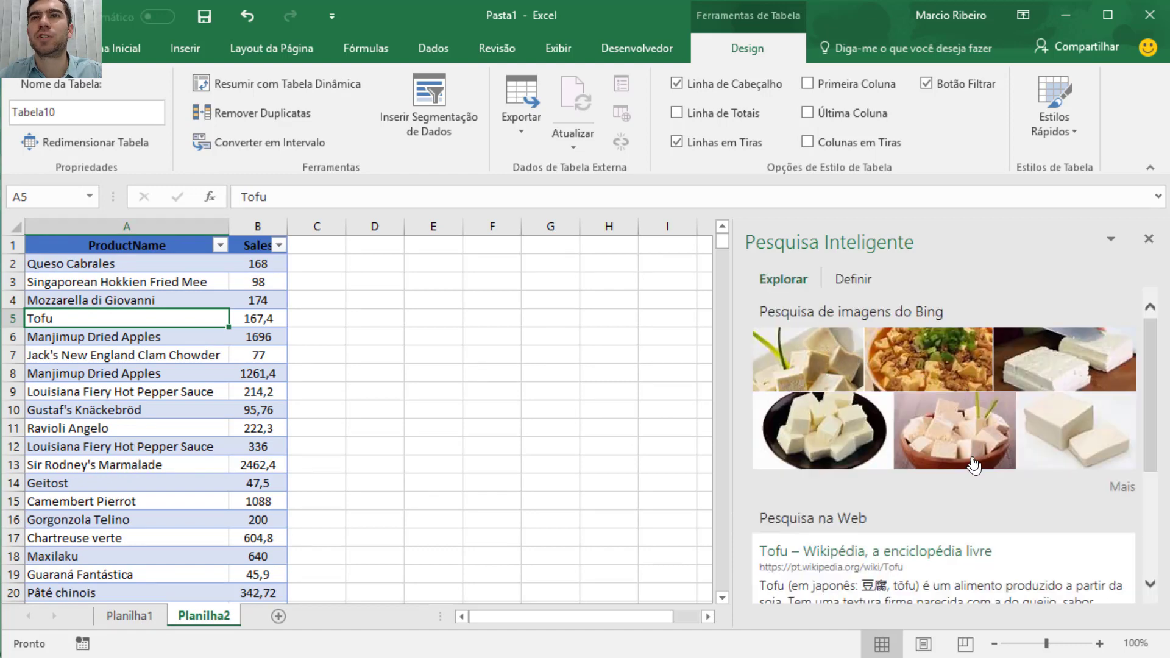
scroll(895, 507, "down", 1)
scroll(878, 524, "up", 1)
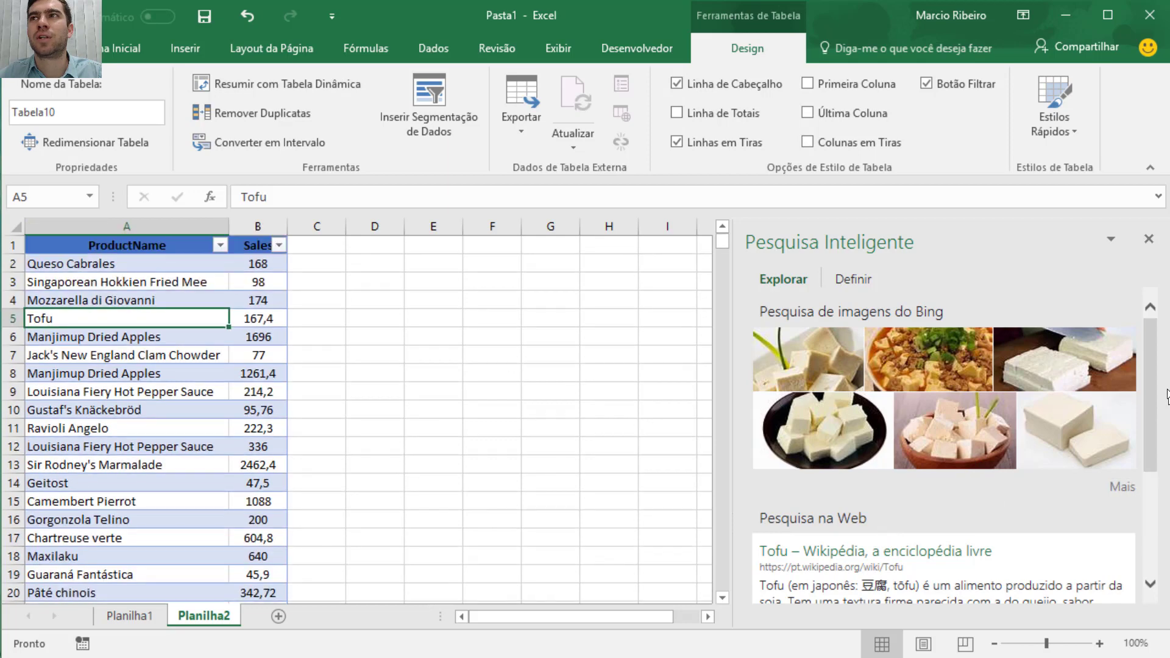
left_click_drag(1150, 390, 1168, 329)
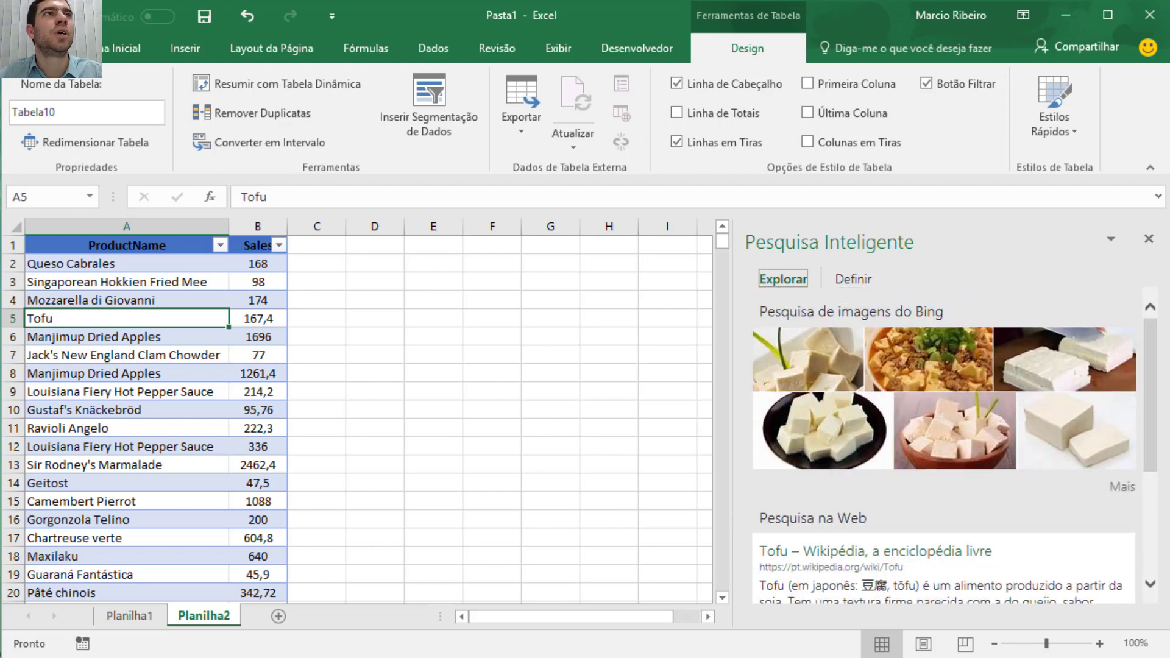
Look up the Queso Cabrales product in cell A2 with Smart Lookup (Pesquisa Inteligente), running the lookup twice
left_click(115, 262)
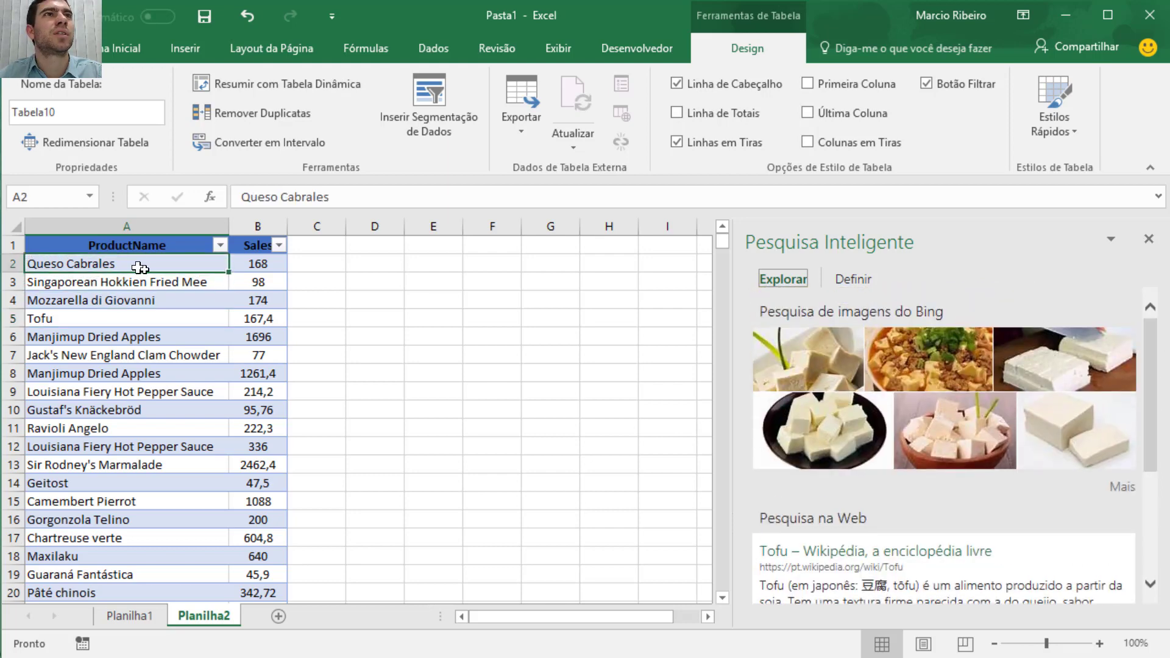
right_click(140, 267)
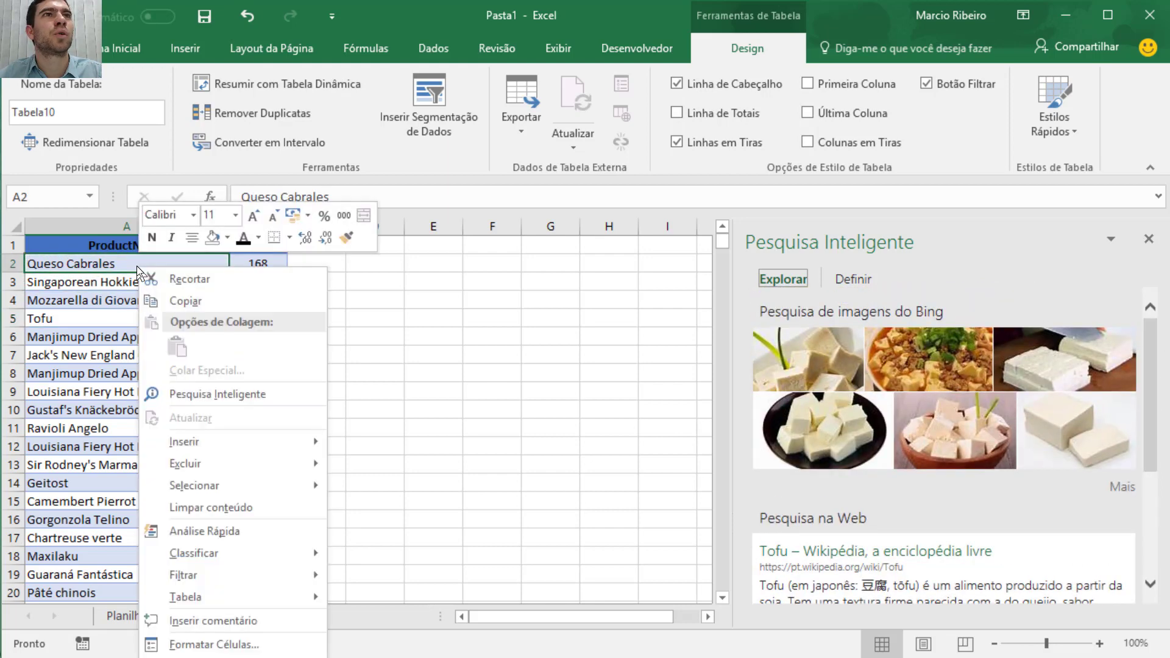
left_click(186, 395)
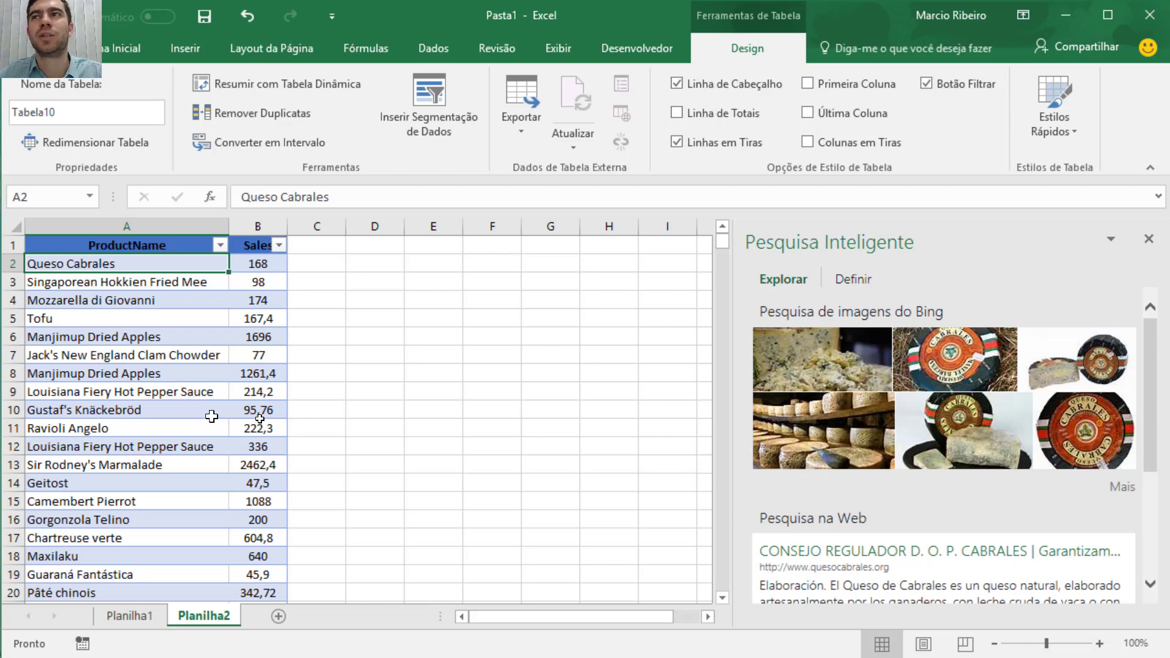
right_click(132, 261)
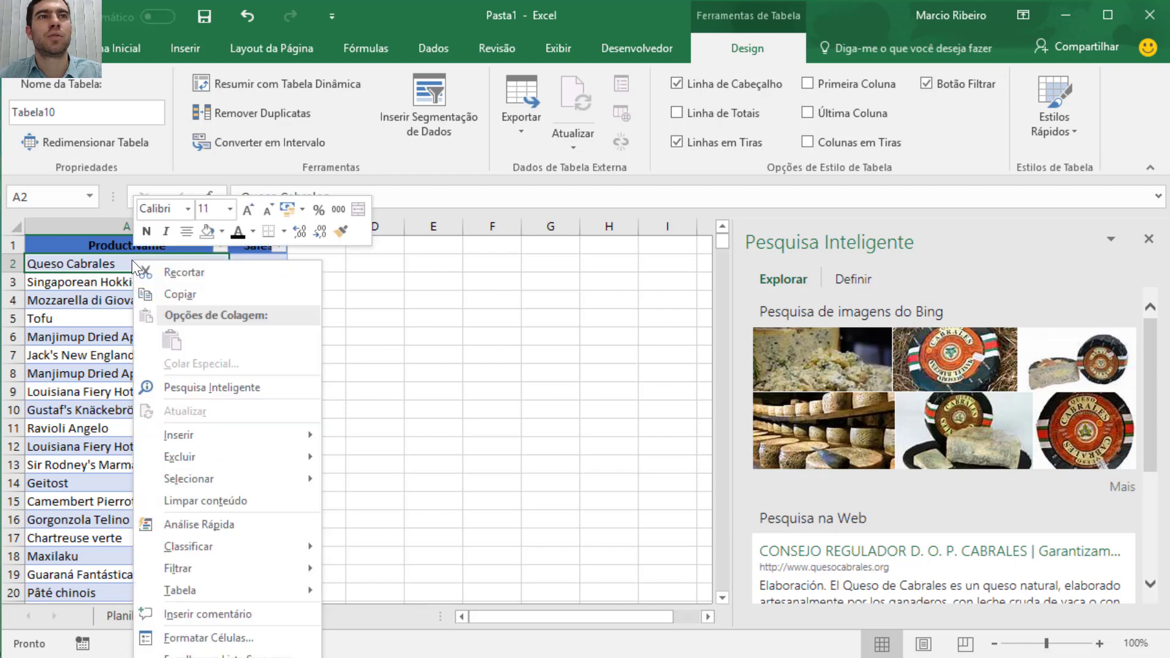
key("Escape")
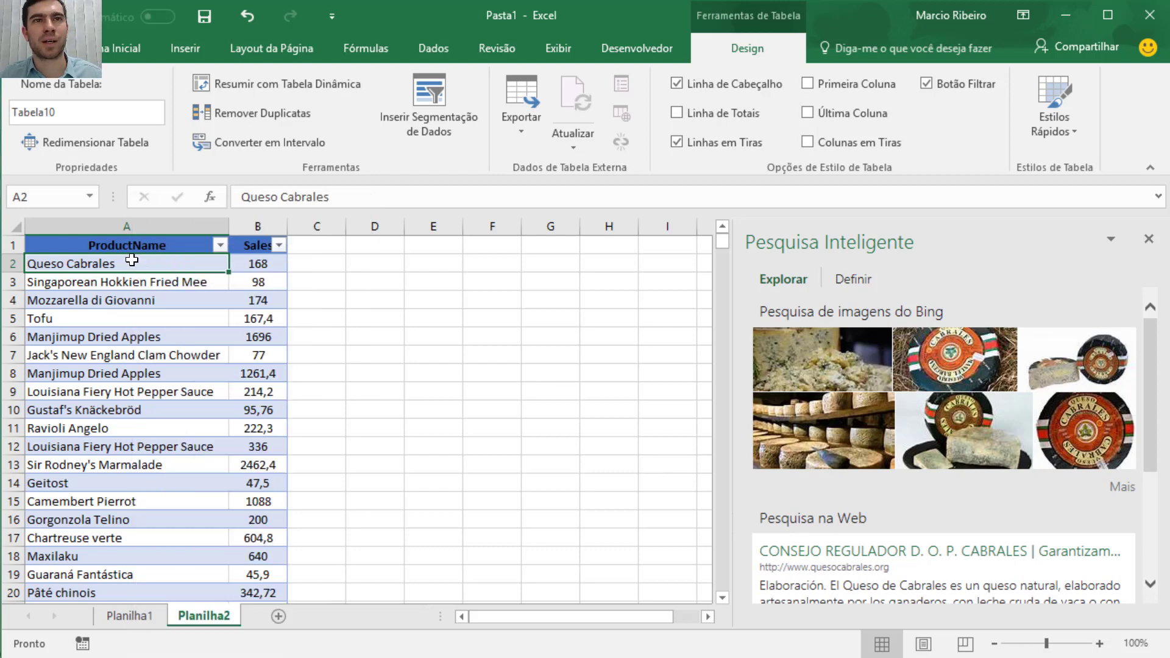
right_click(131, 262)
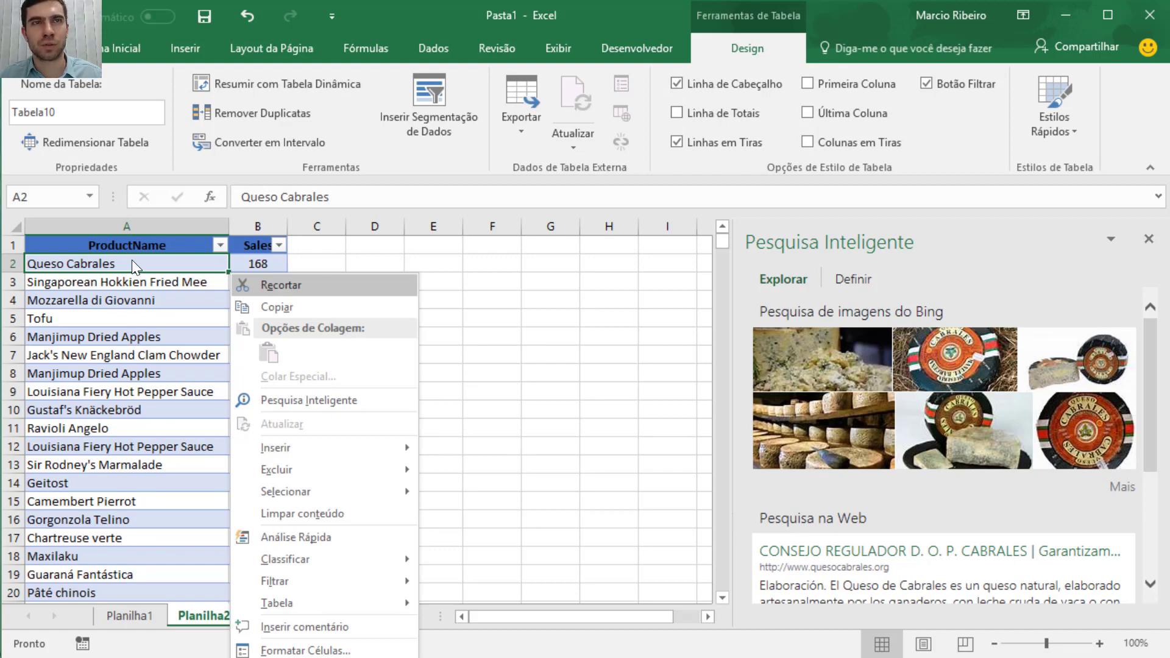
key("i")
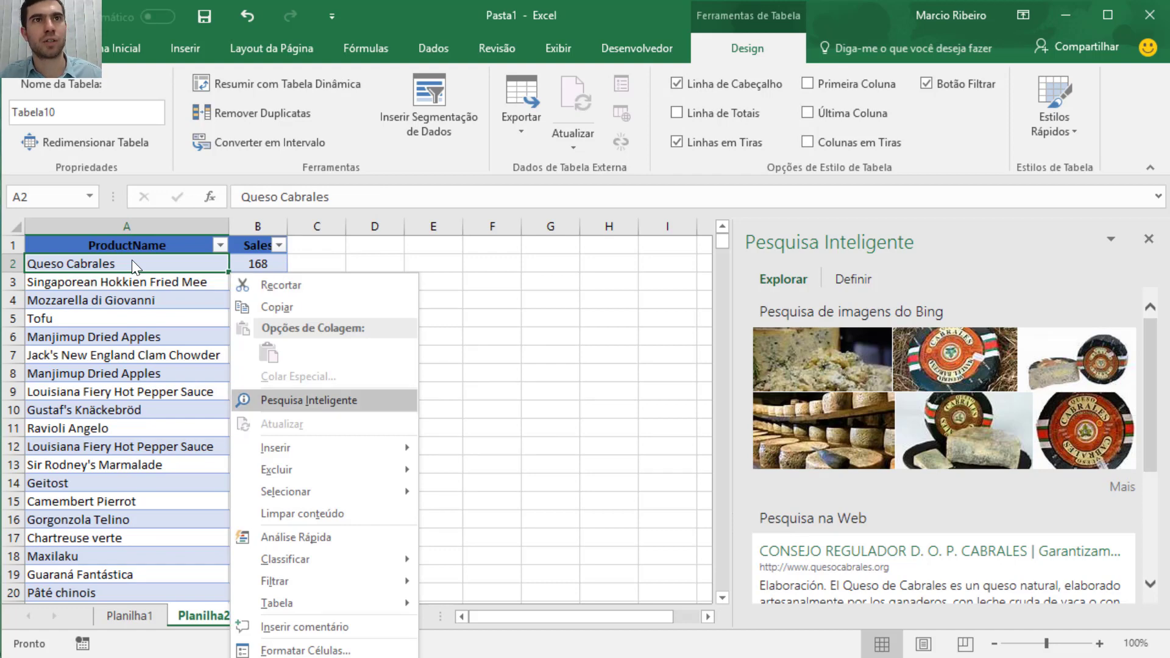
key("Return")
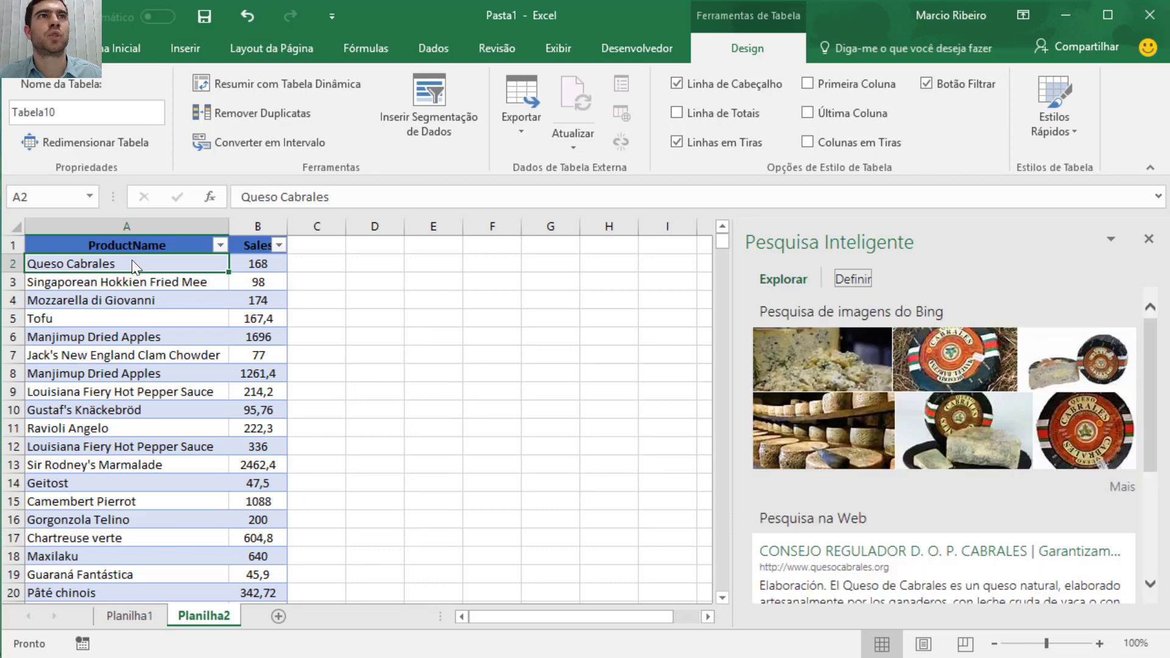
Convert the Planilha2 table into a normal range, and return to the Planilha1 sheet
left_click(131, 376)
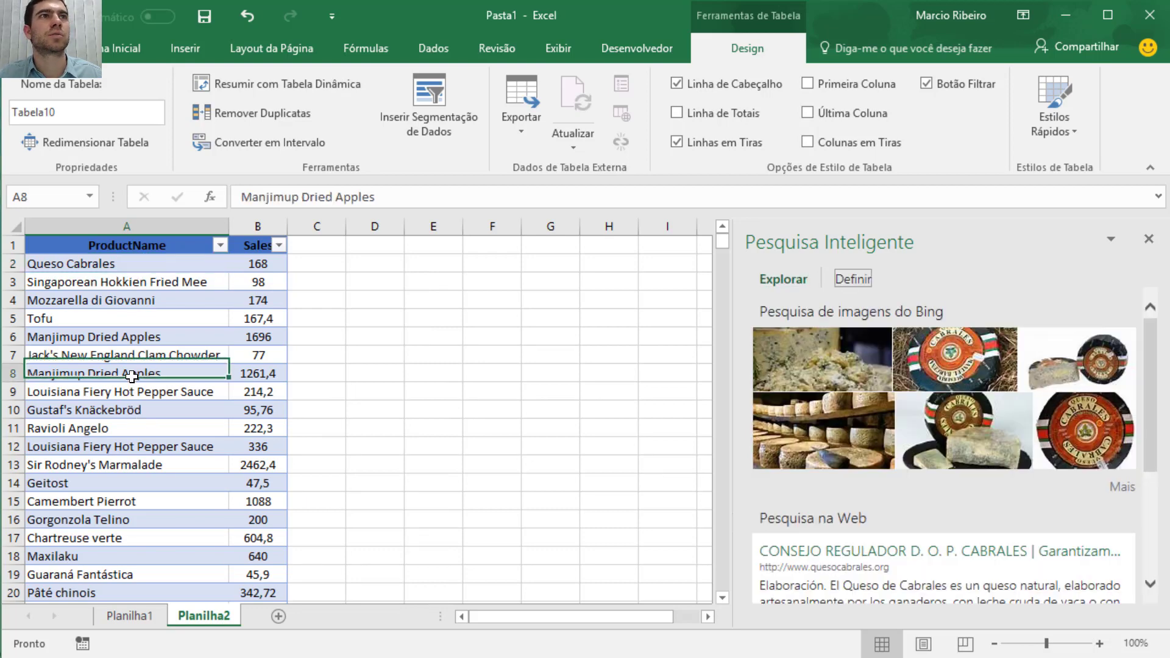
left_click(246, 141)
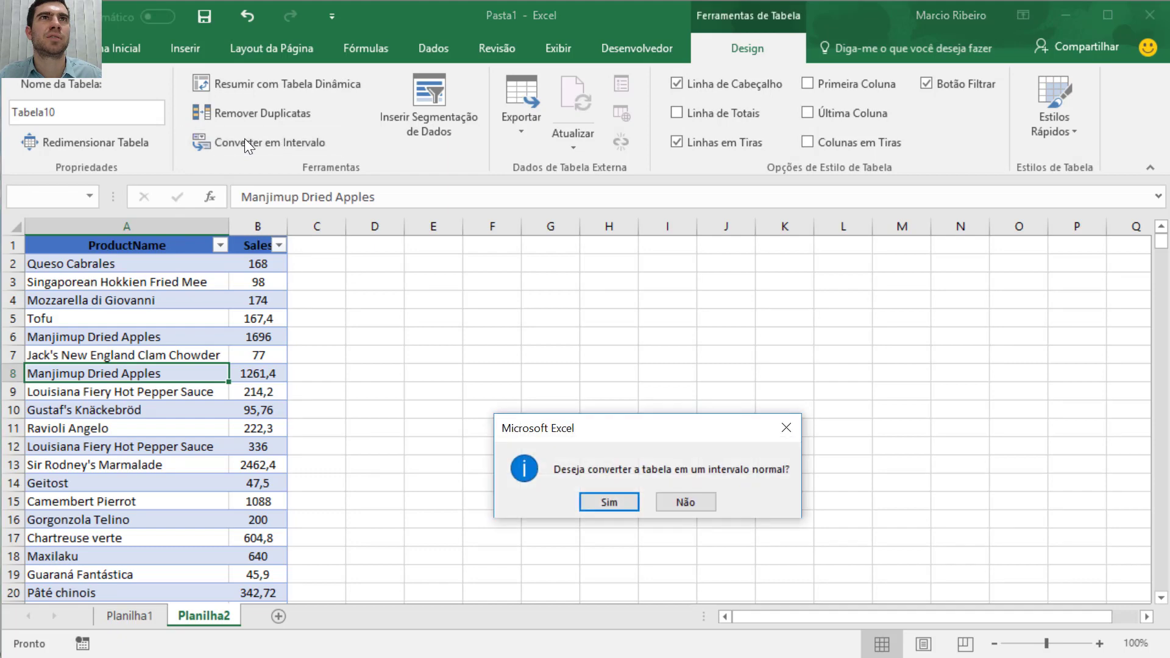
left_click(627, 500)
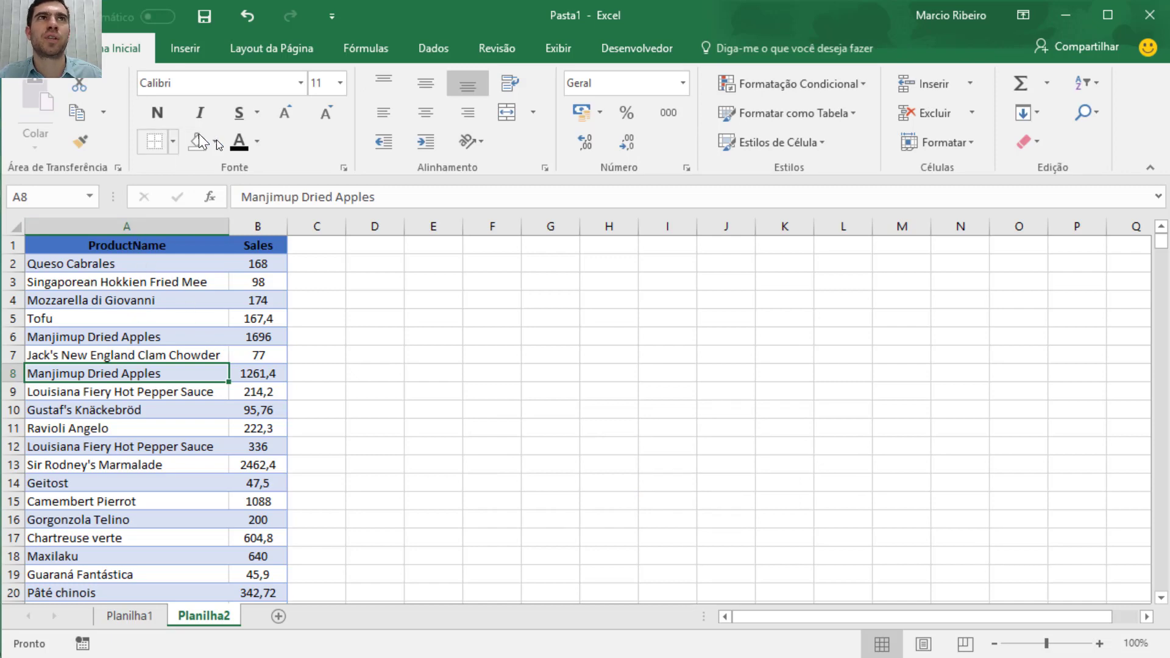
left_click(149, 611)
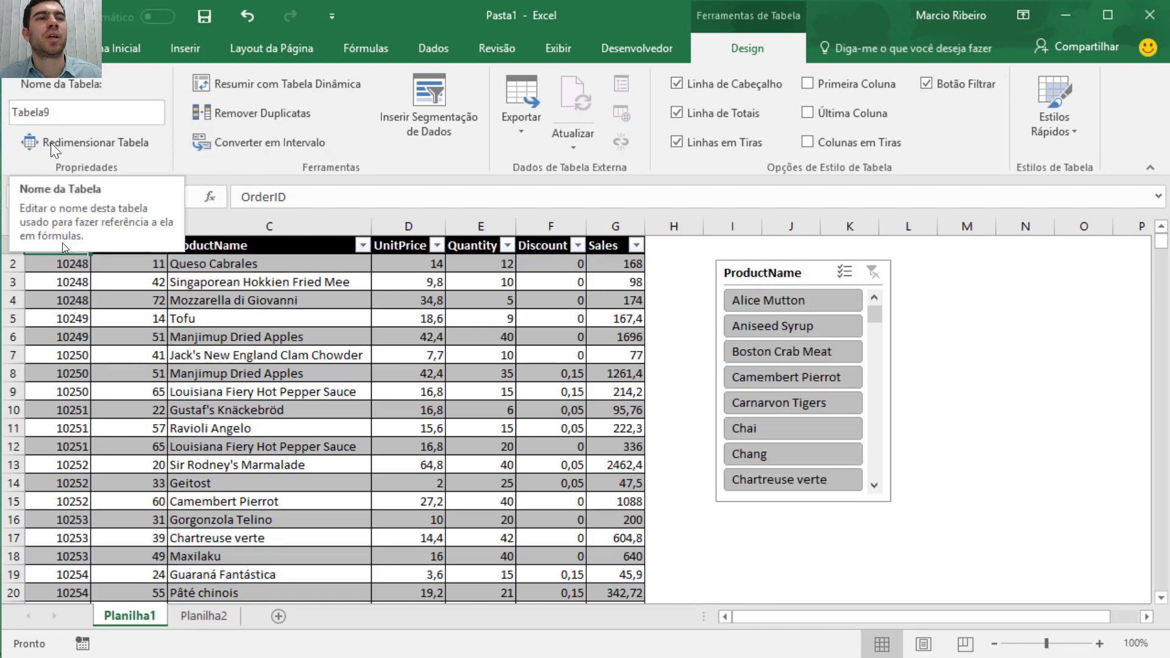
Rename the order data table on Planilha1 as tbSales
left_click(46, 111)
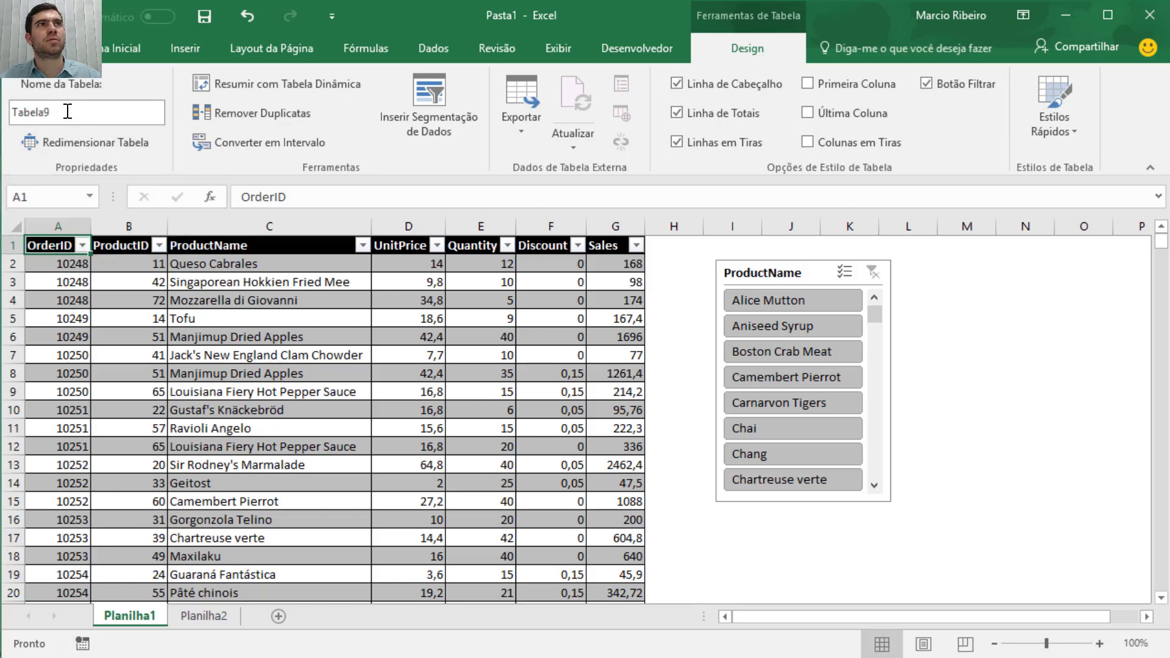
left_click_drag(67, 112, 11, 112)
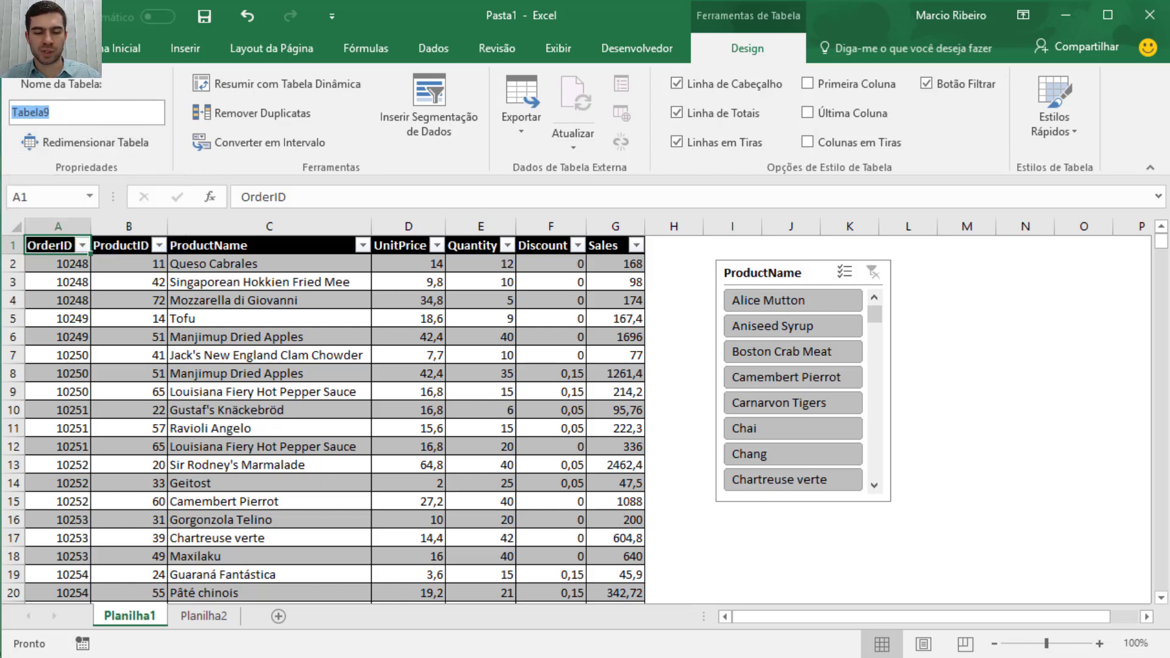
type("tb")
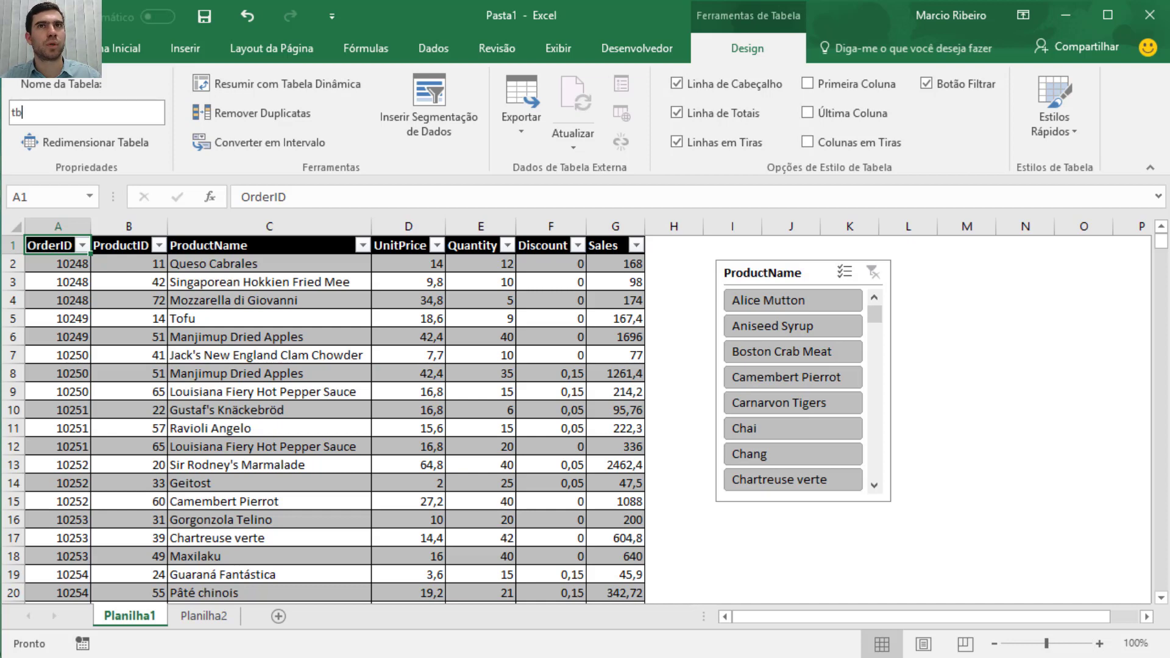
type("Vedas")
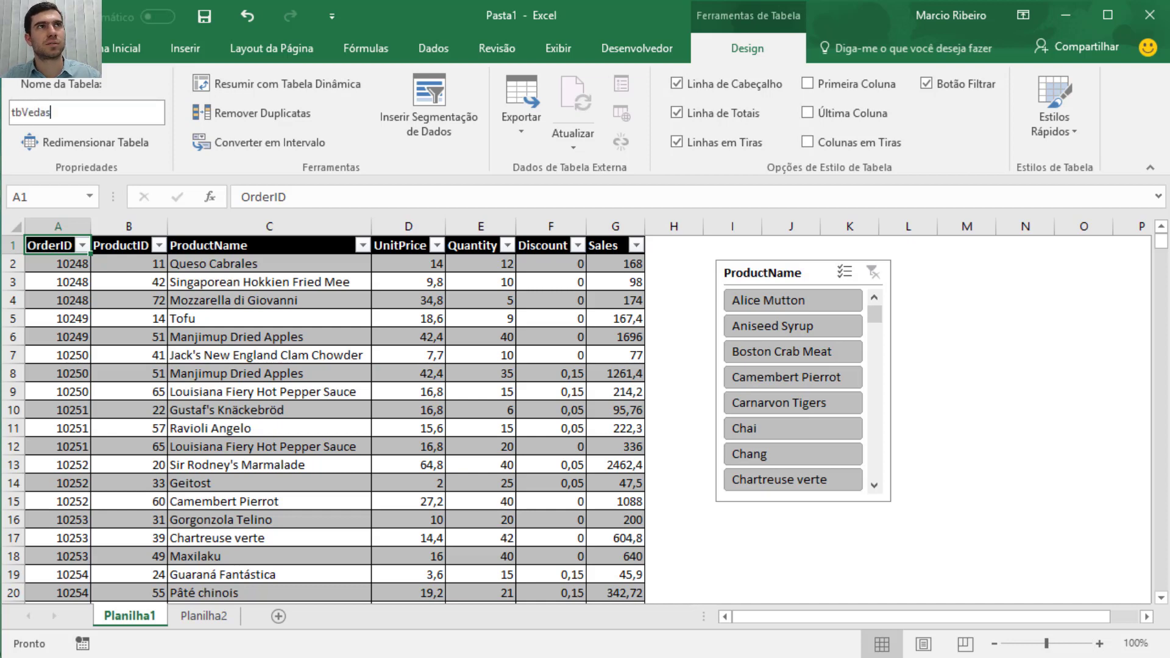
key("BackSpace")
key("BackSpace")
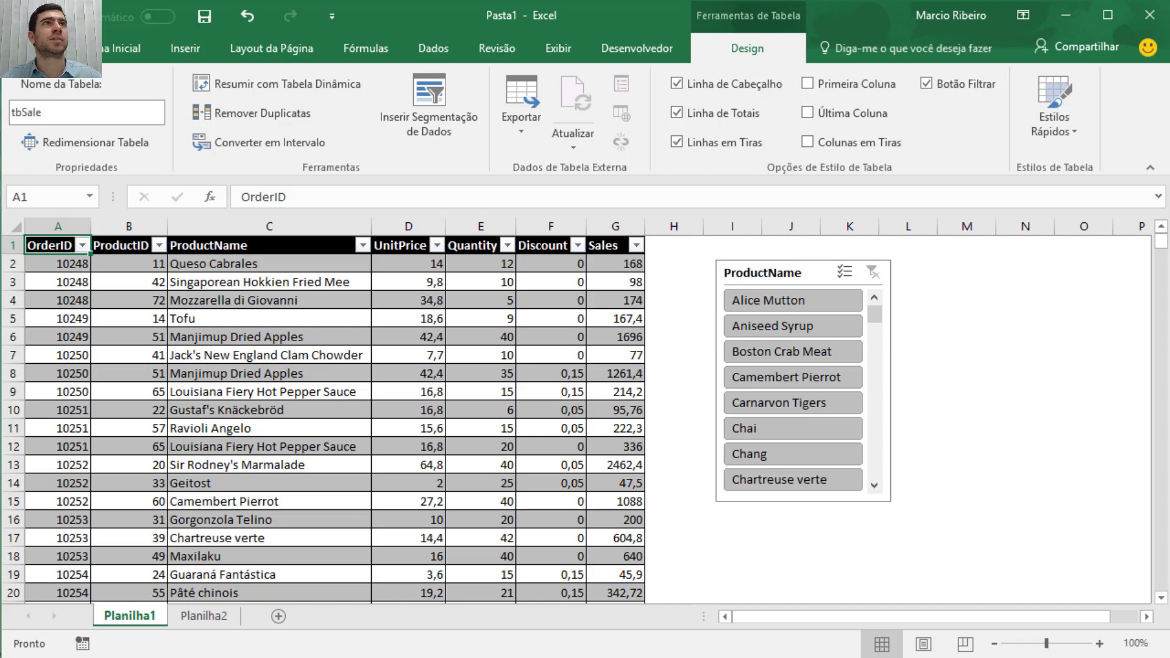
left_click(20, 116)
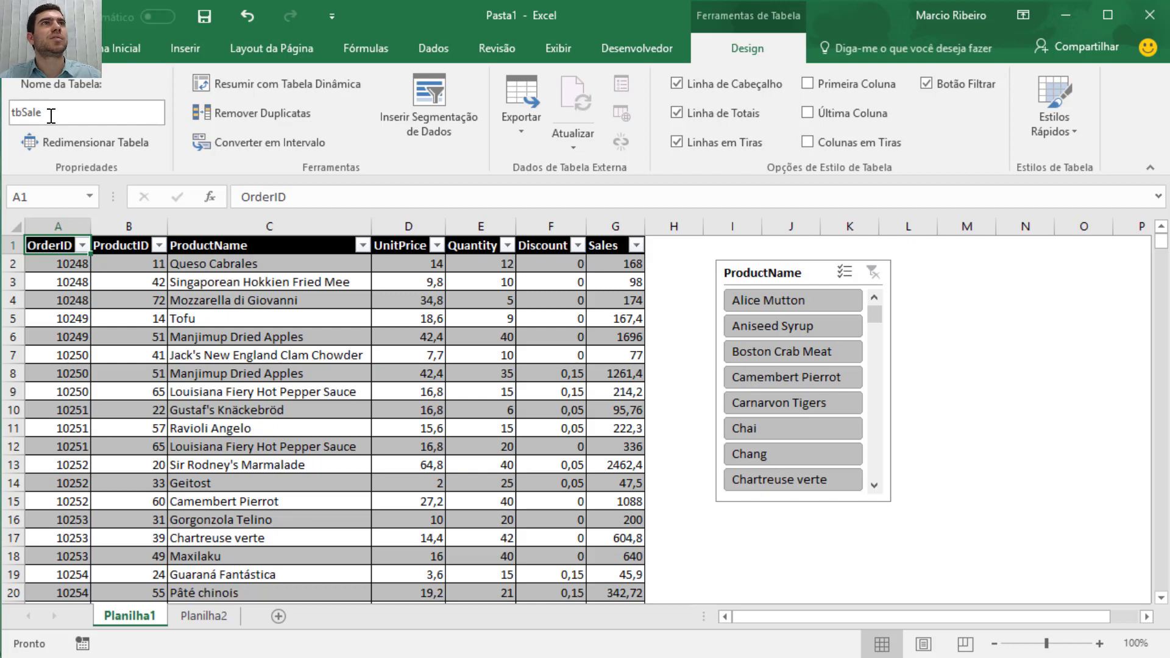
type("s")
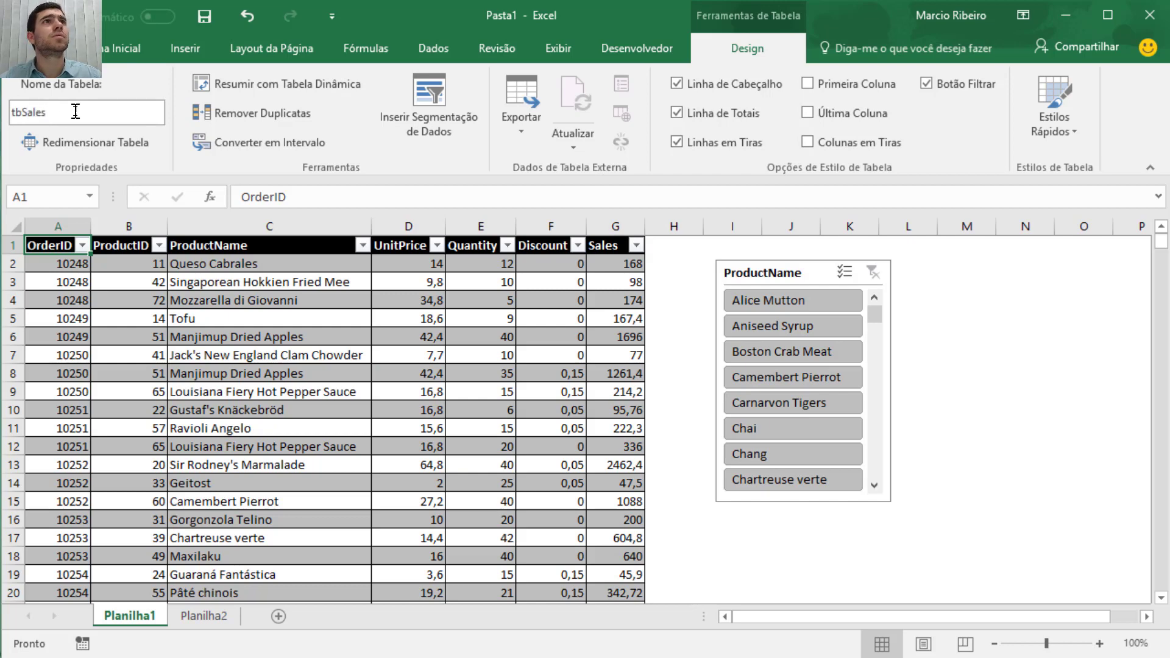
key("Return")
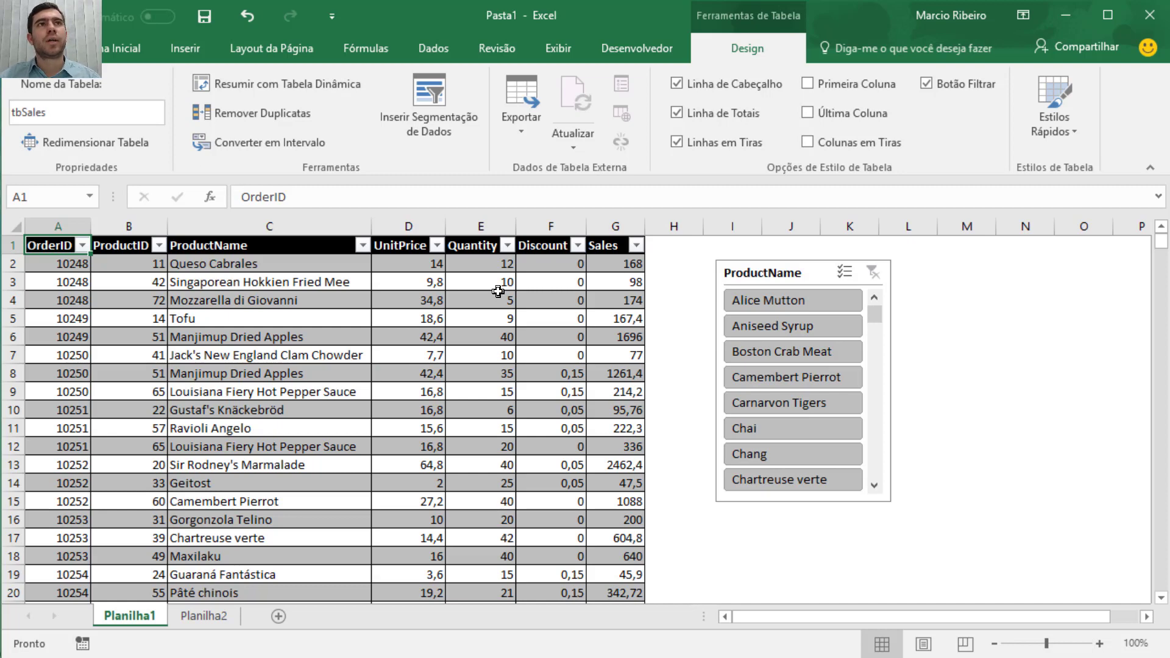
Check which cell range the tbSales table refers to in the Name Manager (Gerenciador de Nomes), and close it
left_click(367, 48)
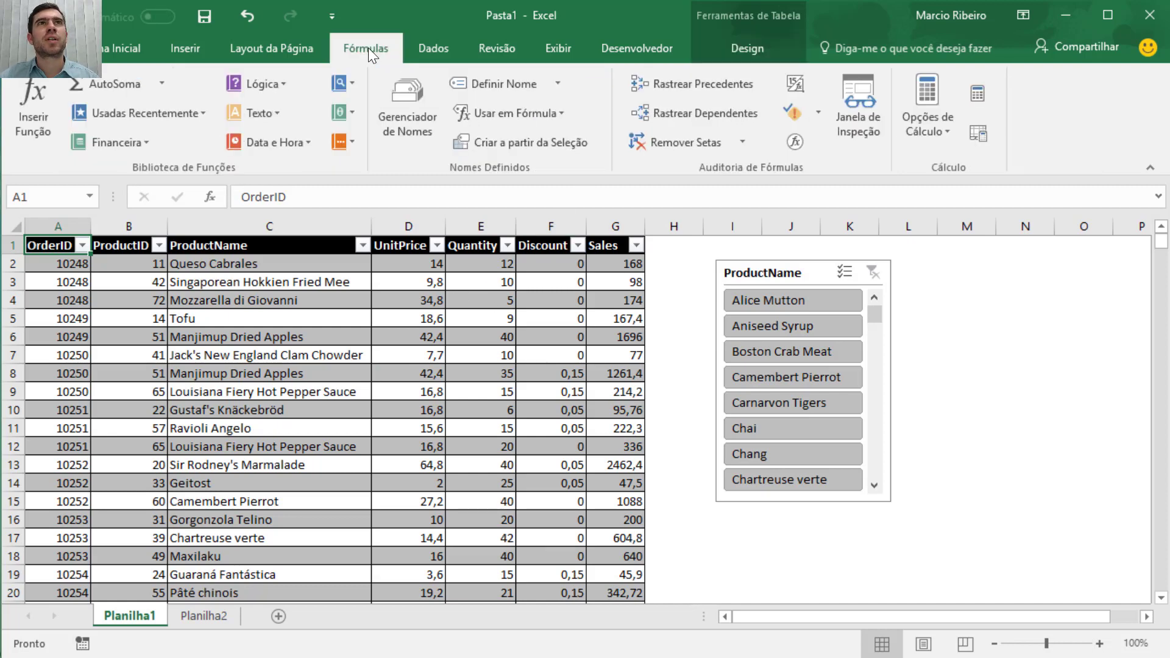
left_click(405, 119)
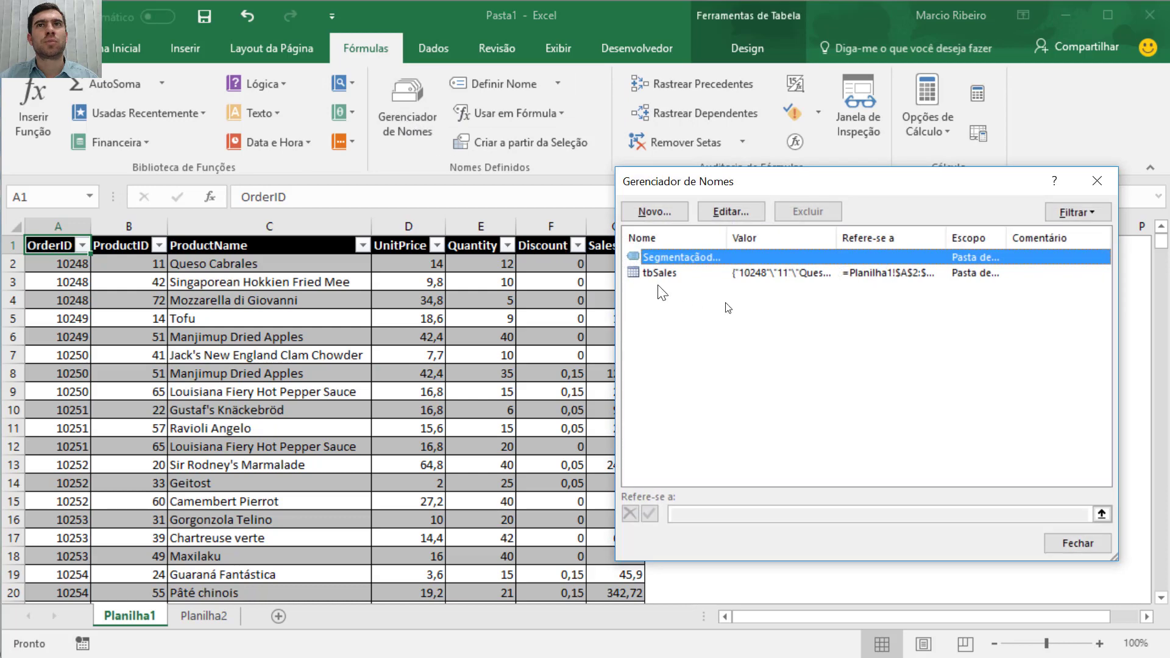
left_click(662, 273)
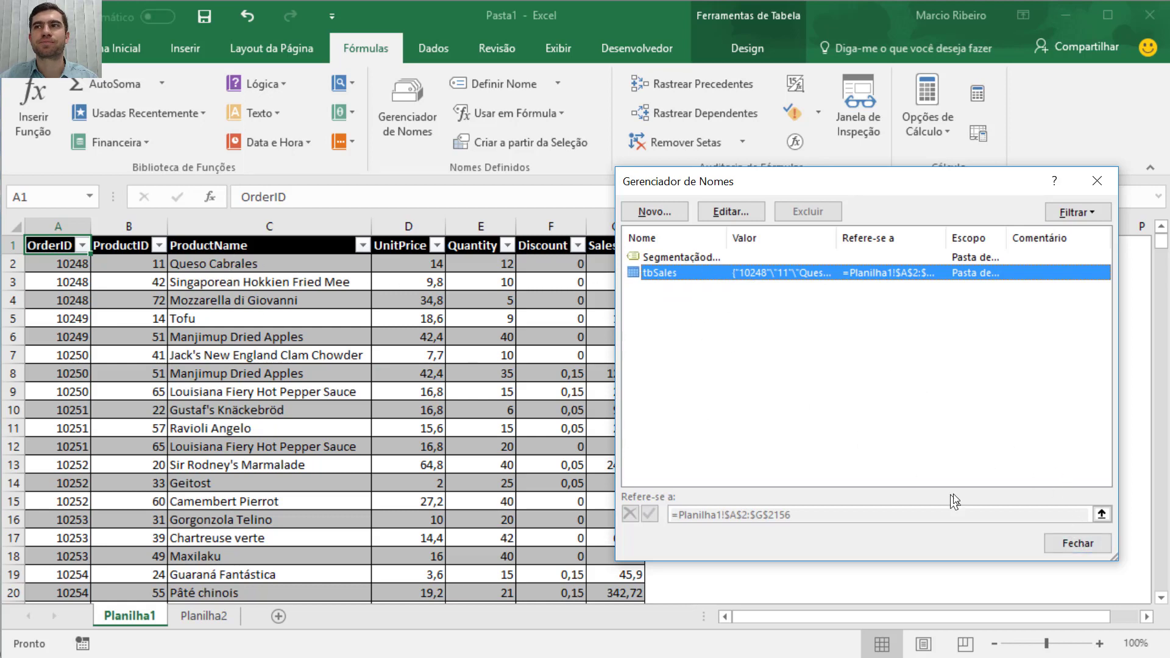
left_click(1076, 540)
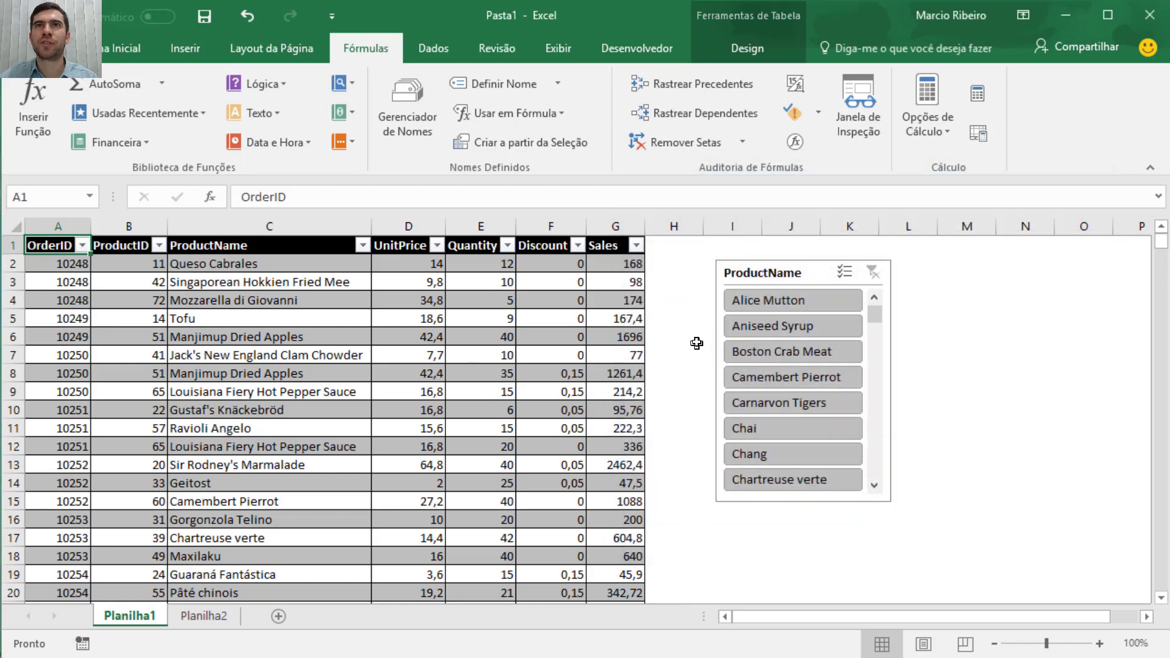